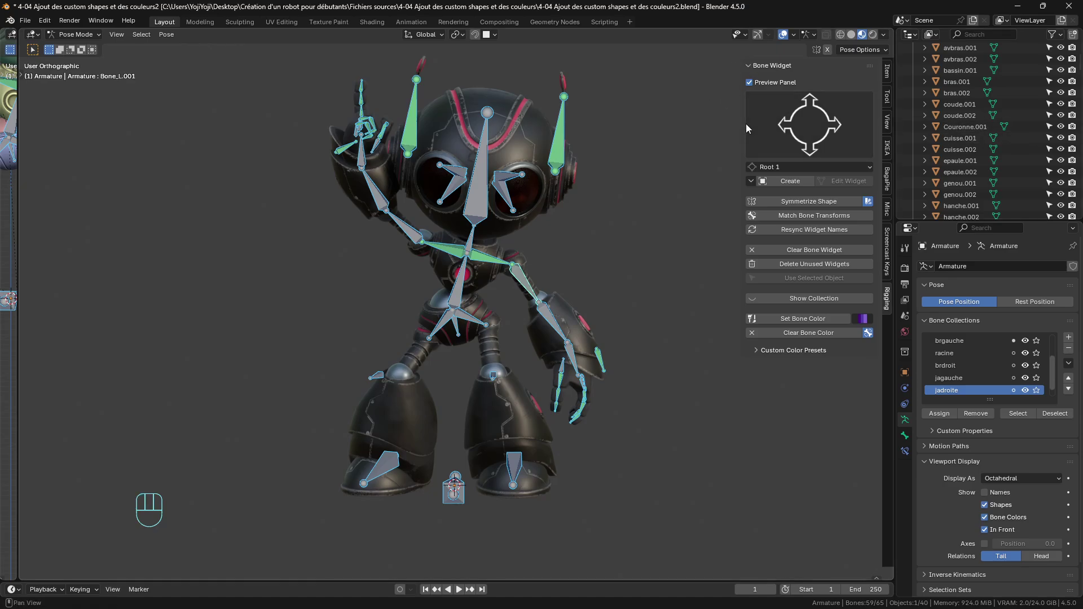
# Collapse the viewport sidebar to clear the view of the robot rig.
pyautogui.moveTo(741, 122); pyautogui.dragTo(892, 122)
pyautogui.scroll(-3, 570, 320)
pyautogui.scroll(3, 570, 319)
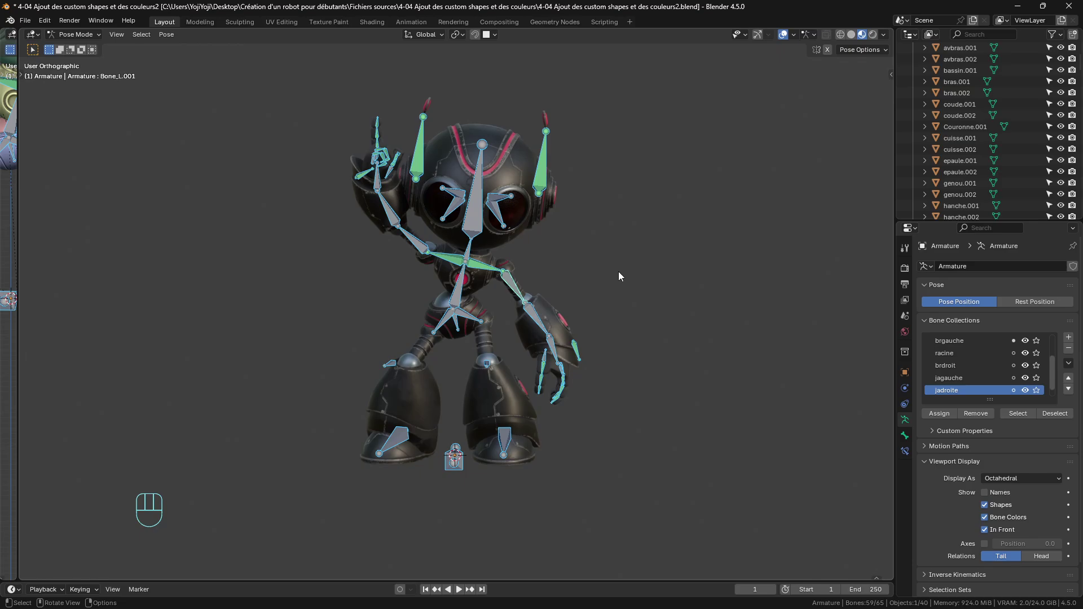
pyautogui.scroll(2, 618, 248)
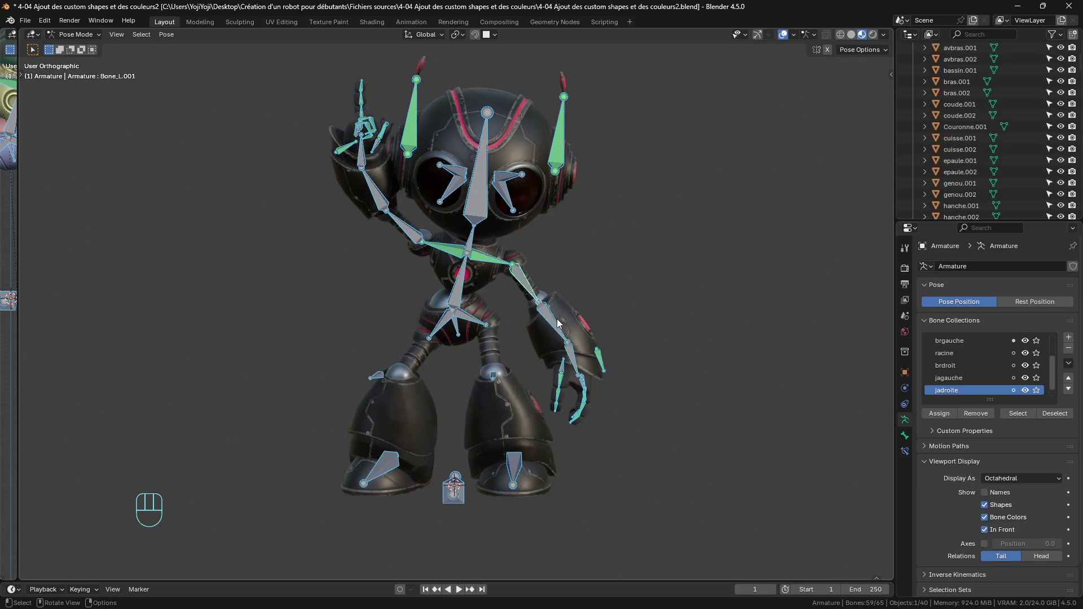
# Select the robot's left hand bone and bring its custom shape settings into view.
pyautogui.click(591, 344)
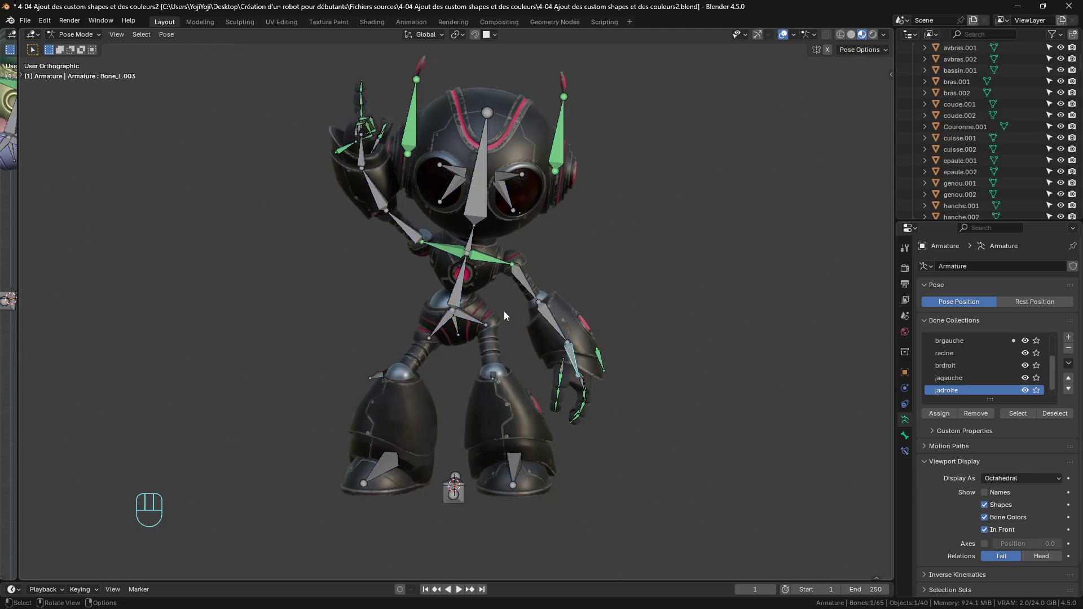
pyautogui.scroll(2, 604, 365)
pyautogui.scroll(-2, 616, 382)
pyautogui.scroll(2, 616, 383)
pyautogui.keyDown('shift'); pyautogui.moveTo(539, 327); pyautogui.dragTo(452, 273, button='middle'); pyautogui.keyUp('shift')
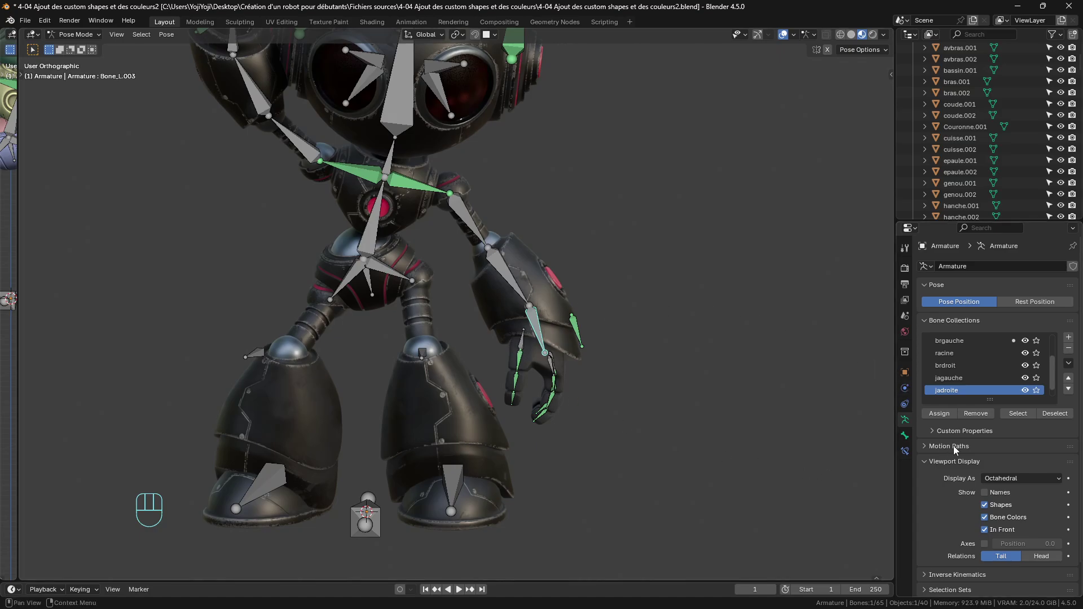
pyautogui.scroll(-2, 954, 446)
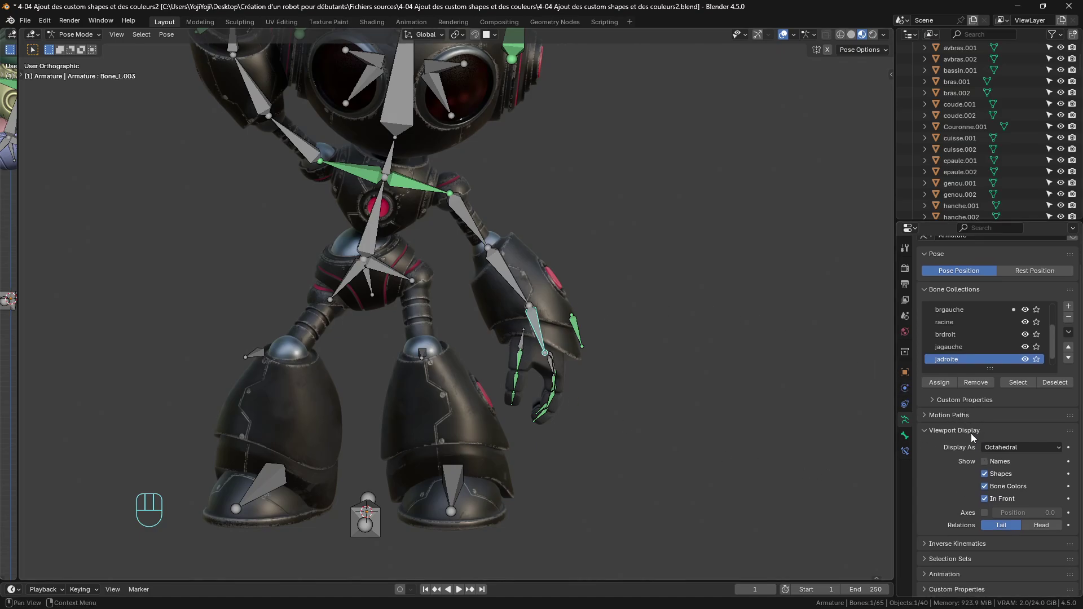
pyautogui.click(905, 436)
pyautogui.scroll(-6, 967, 381)
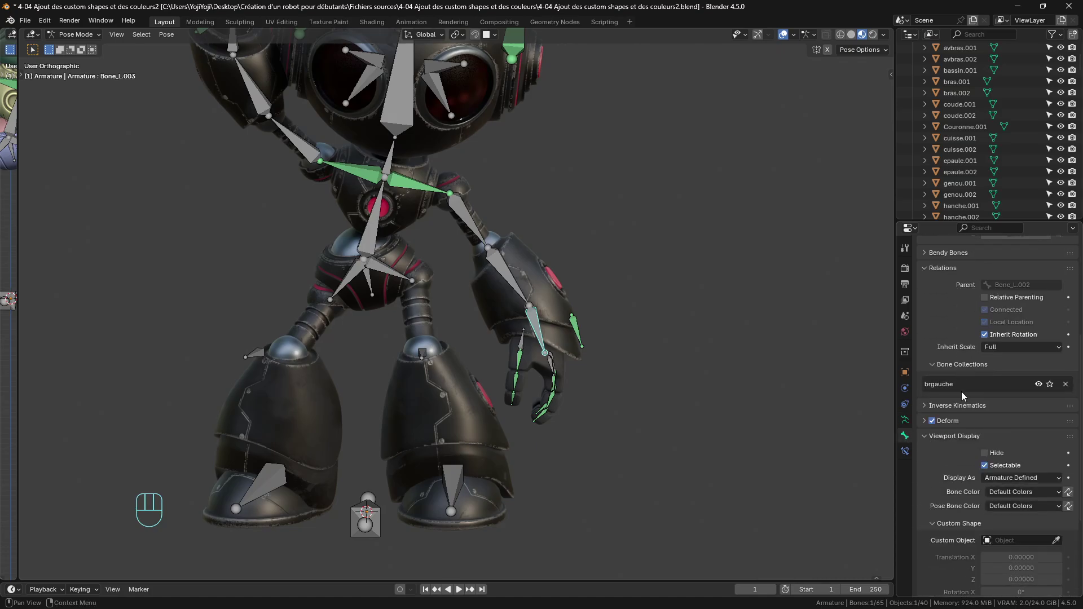
pyautogui.scroll(-2, 961, 395)
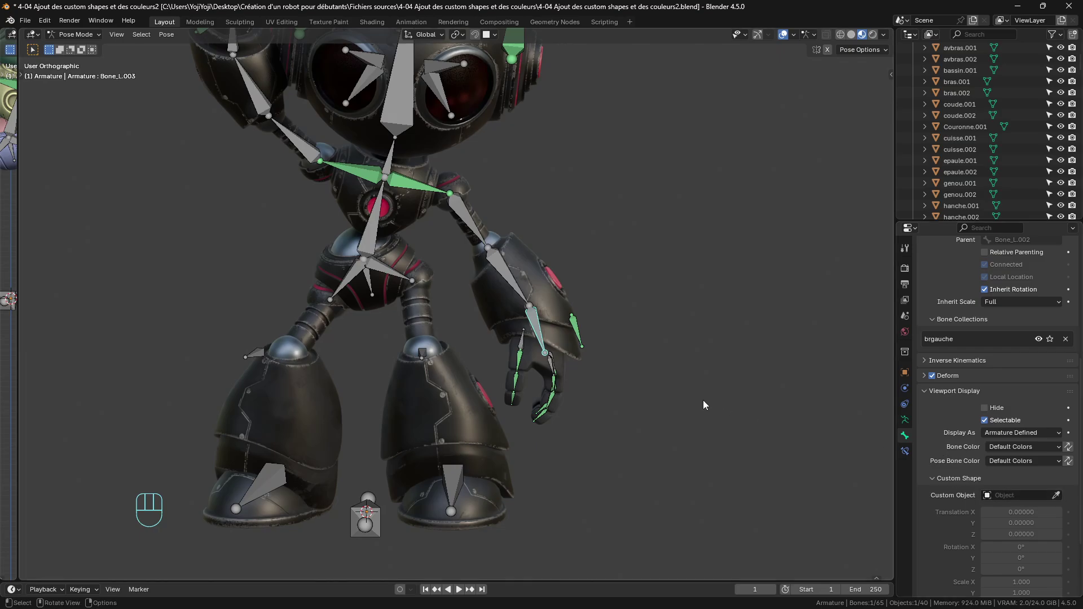
# Add a mesh circle in Object Mode and move it about 3.38 m along X, beside the robot.
pyautogui.scroll(-5, 621, 389)
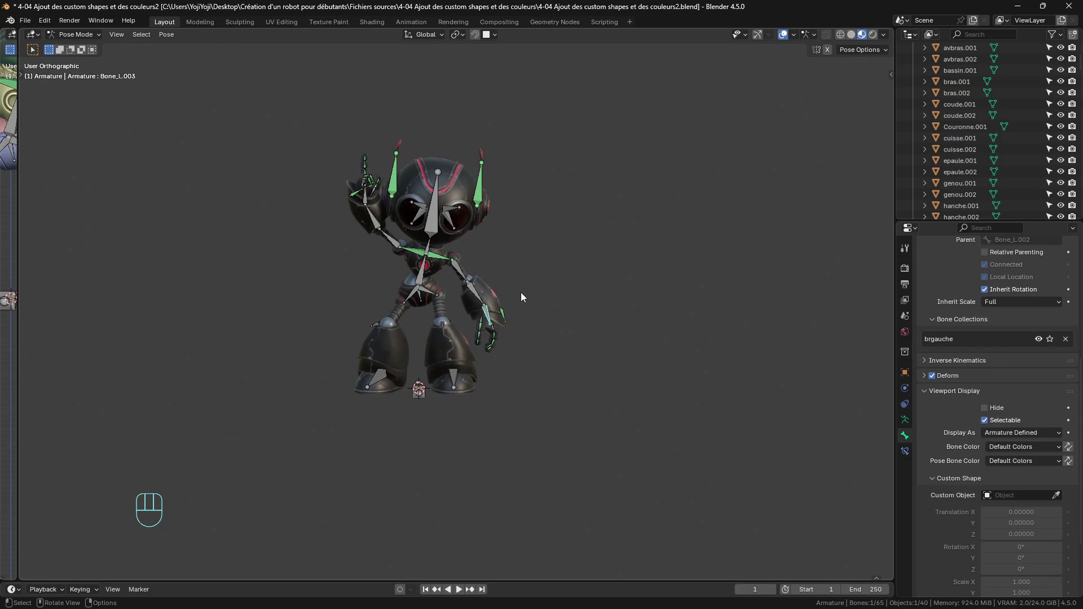
pyautogui.hotkey('ctrl', 'Tab')
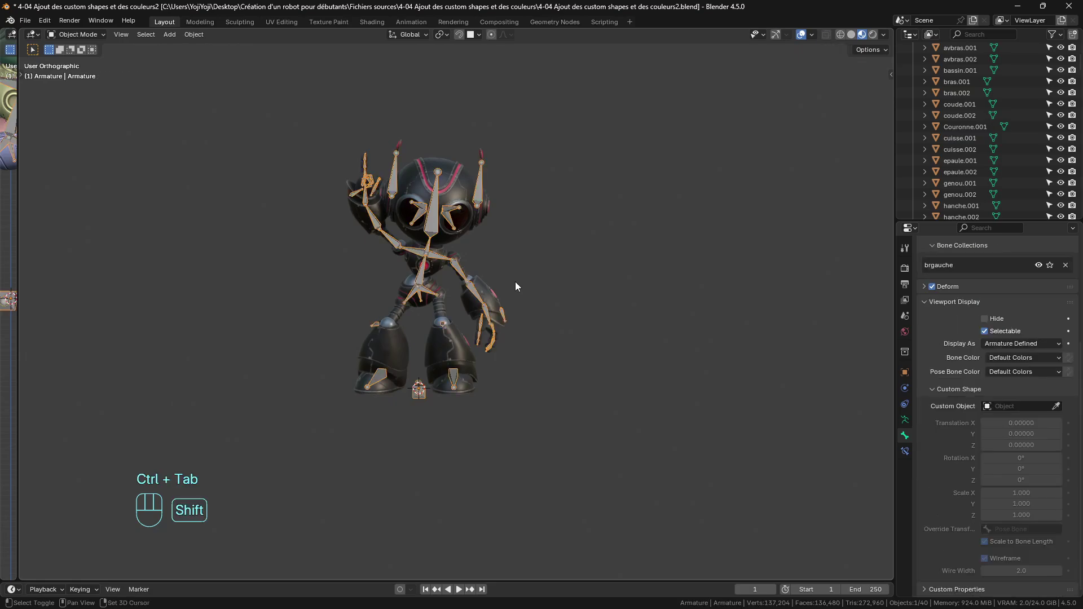
pyautogui.hotkey('shift', 'a')
pyautogui.click(570, 304)
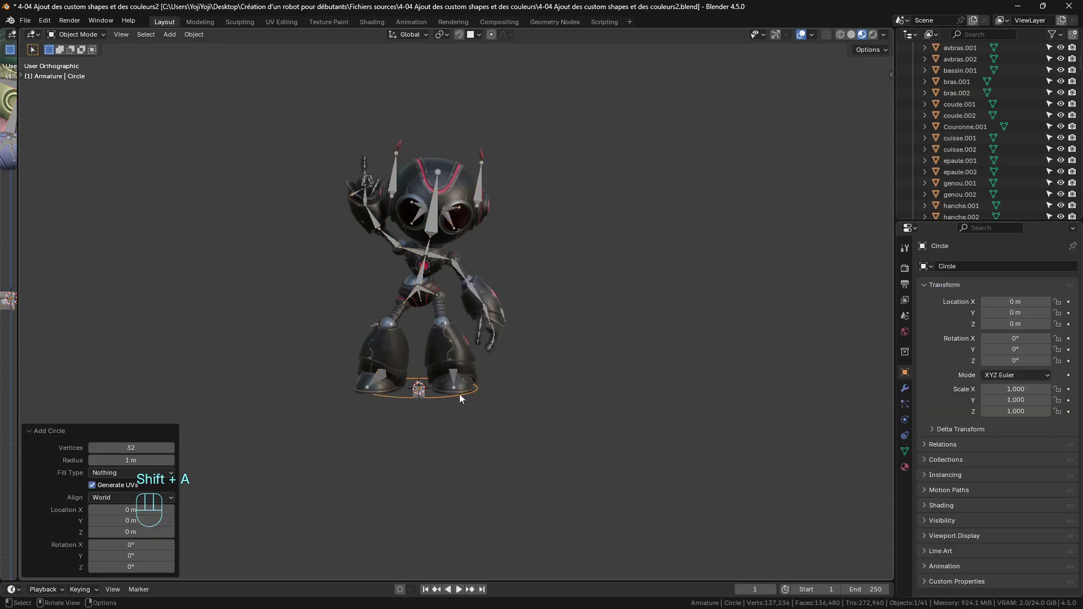
pyautogui.press('g')
pyautogui.press('x')
pyautogui.click(659, 408)
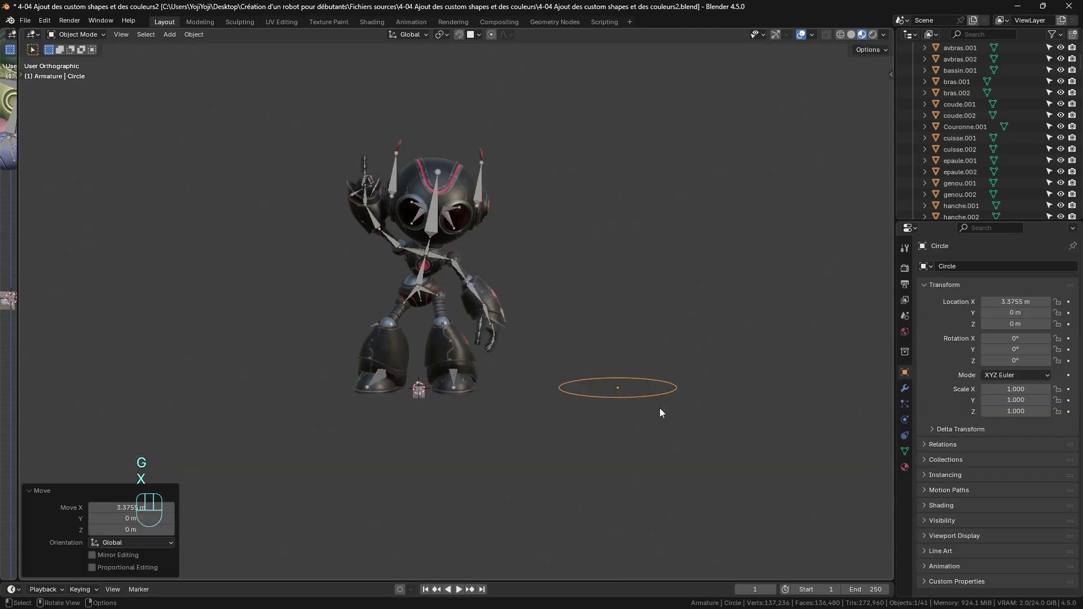
pyautogui.press('Tab')
pyautogui.press('Tab')
# Return the armature to Pose Mode and assign the Circle object as the left hand bone's custom shape.
pyautogui.click(486, 313)
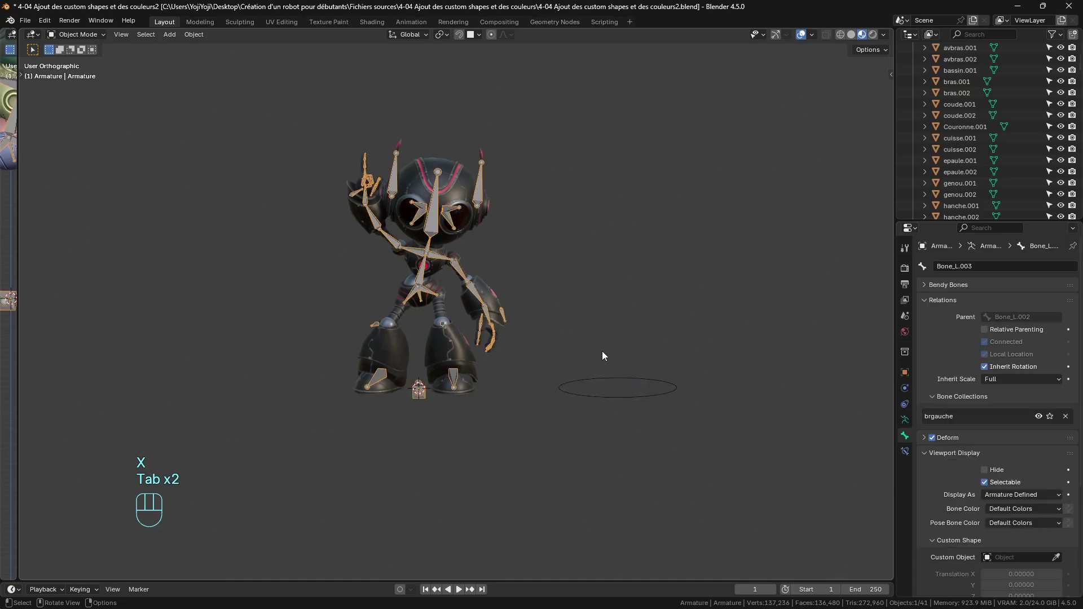
pyautogui.scroll(4, 601, 351)
pyautogui.hotkey('ctrl', 'Tab')
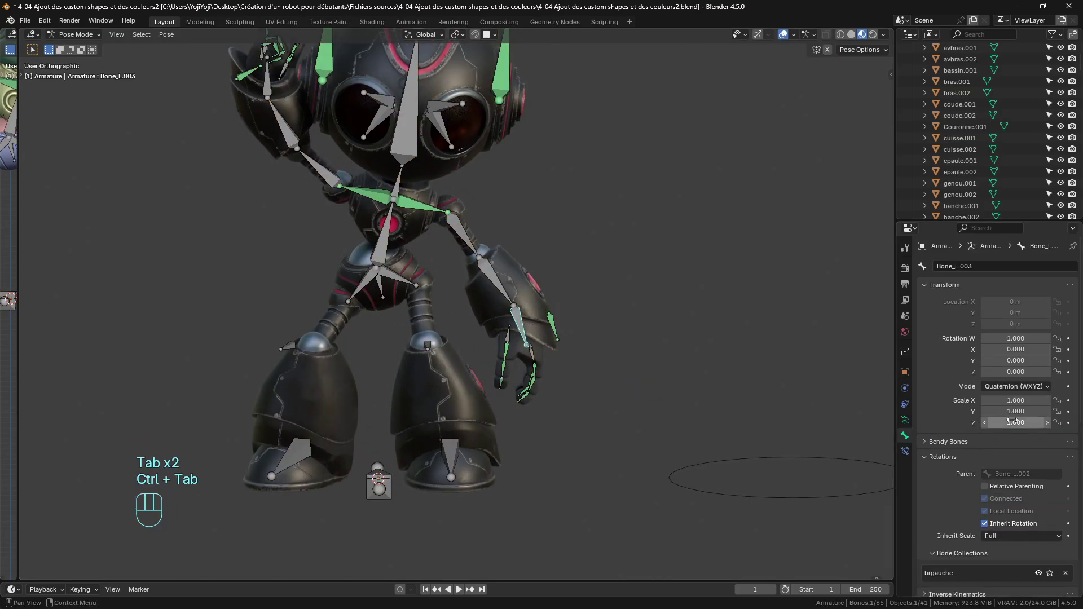
pyautogui.scroll(-10, 960, 490)
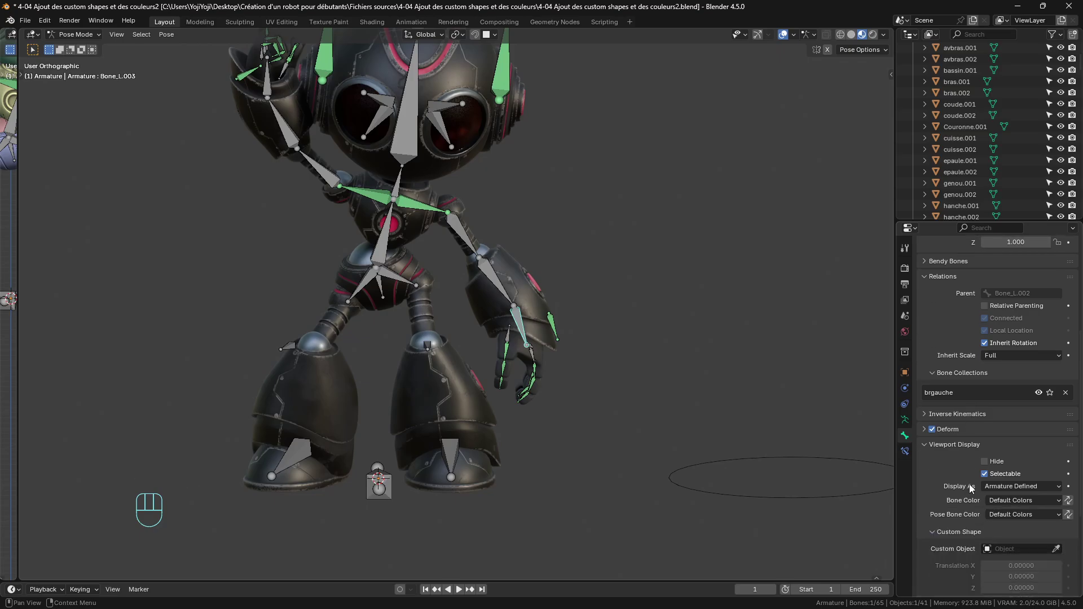
pyautogui.click(1056, 481)
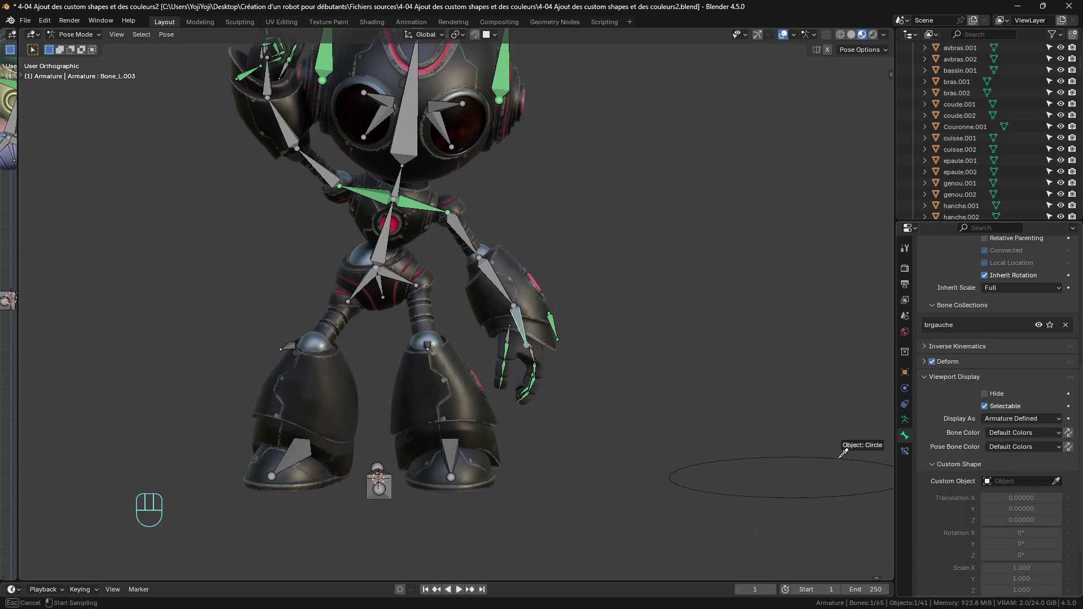
pyautogui.click(809, 460)
pyautogui.keyDown('shift'); pyautogui.moveTo(598, 394); pyautogui.dragTo(579, 374, button='middle'); pyautogui.keyUp('shift')
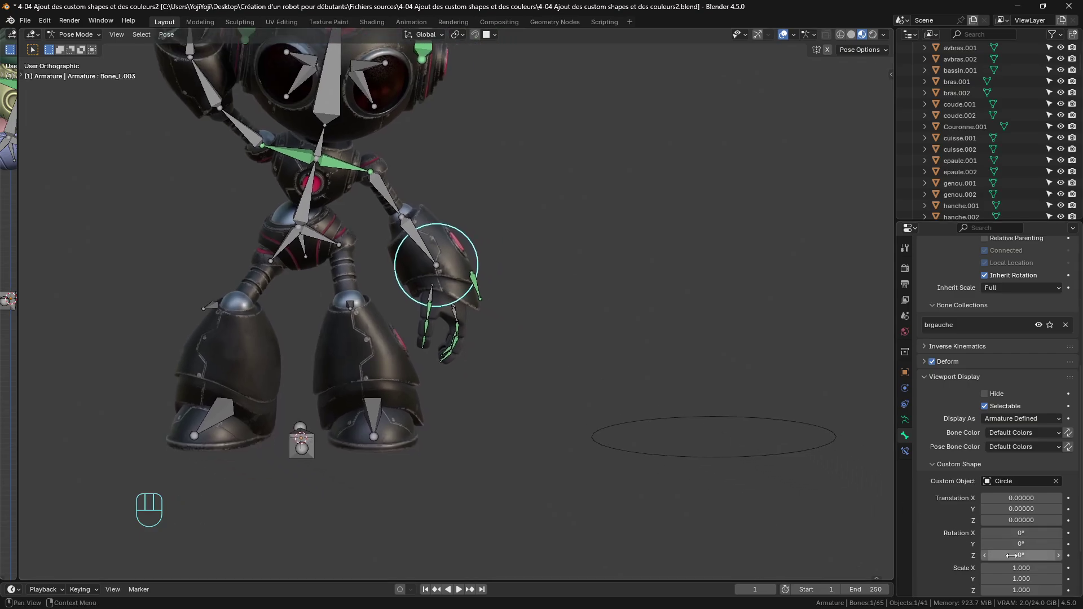
# Set the custom shape's X rotation to 90° and its scale to 0.8 on all axes.
pyautogui.moveTo(1021, 555); pyautogui.dragTo(1016, 533)
pyautogui.click(1015, 533)
pyautogui.write('90')
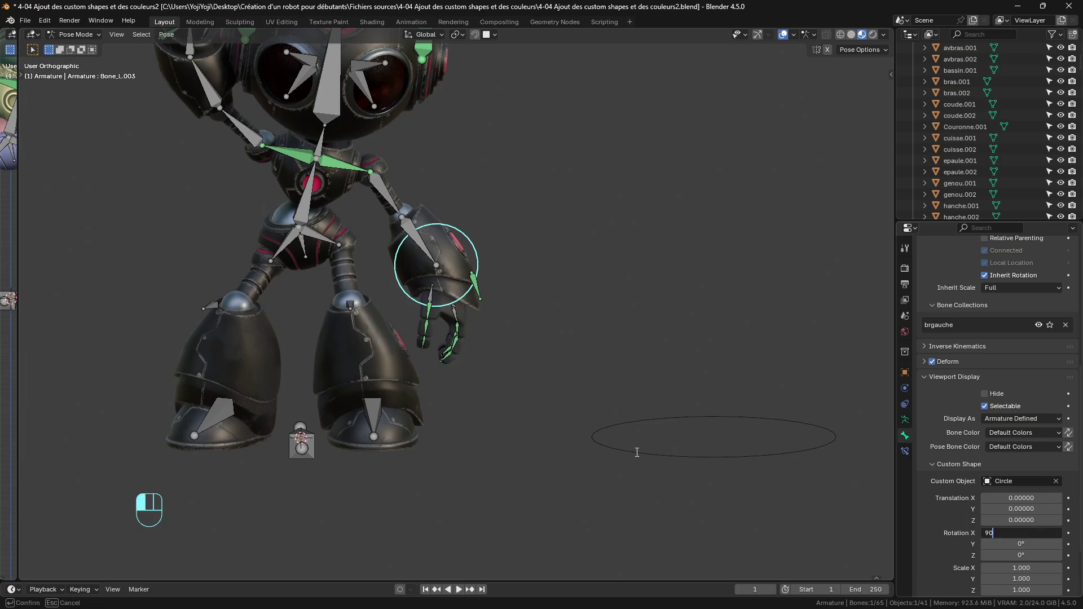
pyautogui.press('Return')
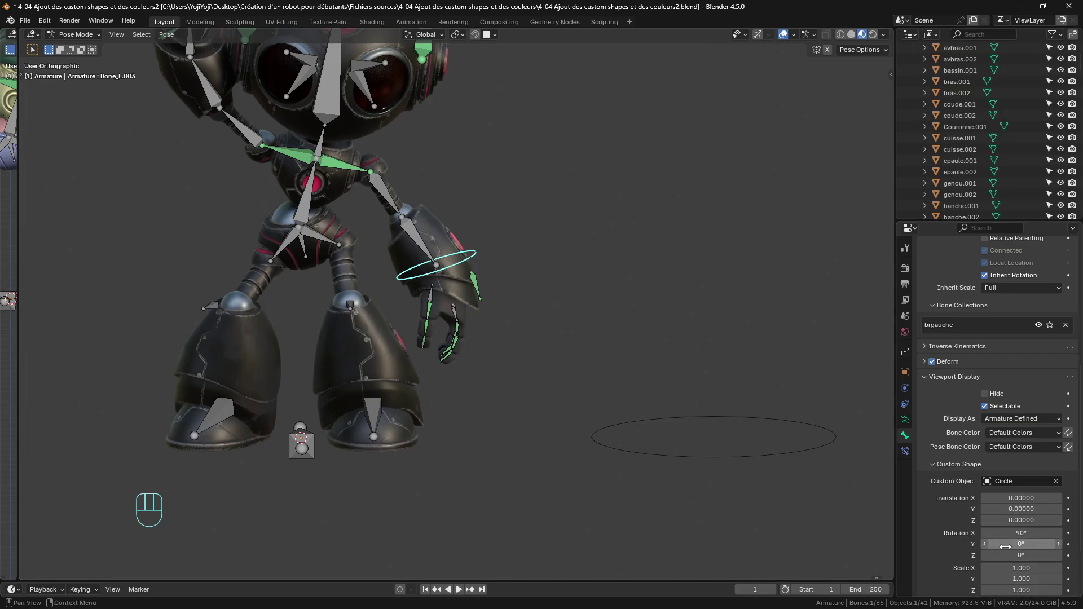
pyautogui.moveTo(1010, 568); pyautogui.dragTo(1013, 571)
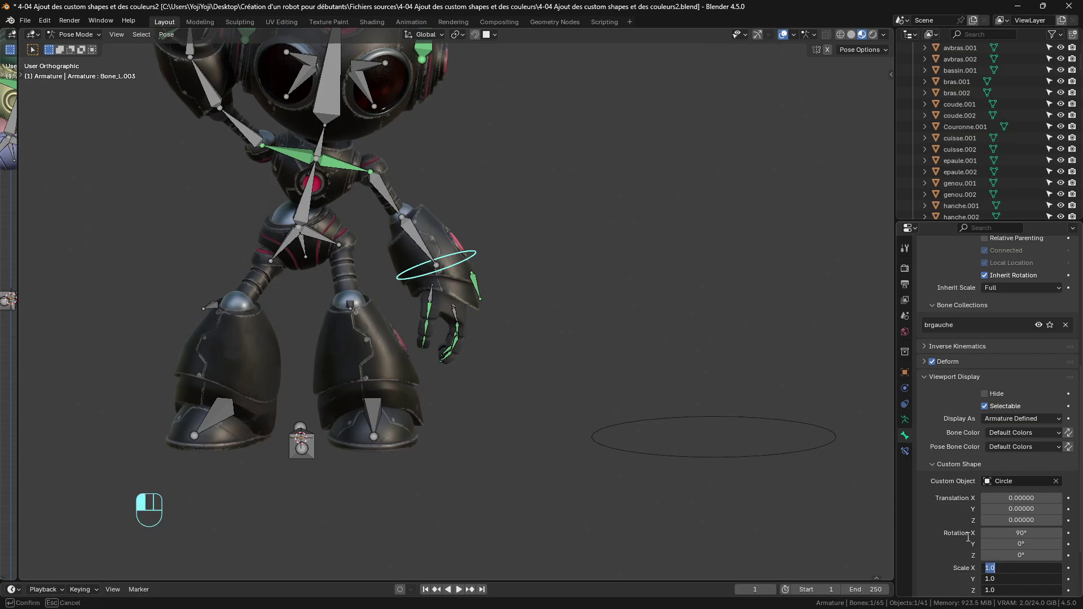
pyautogui.write('0.8')
pyautogui.press('Return')
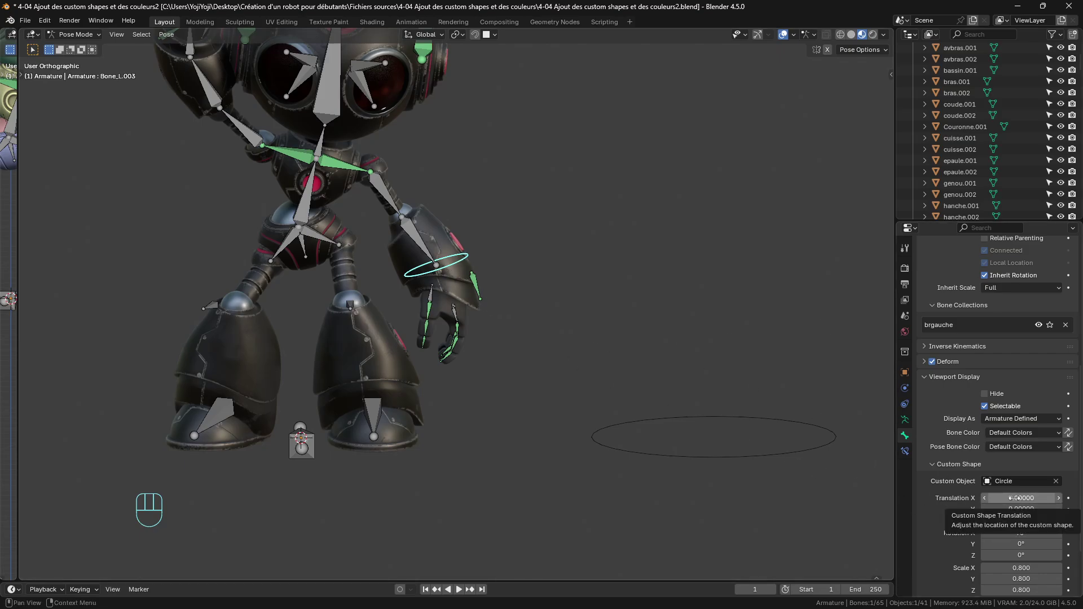
# Try shifting the custom shape along Z, reset that translation to 0, and set its Y translation to 0.12.
pyautogui.moveTo(1019, 520); pyautogui.dragTo(1052, 520)
pyautogui.moveTo(559, 377); pyautogui.dragTo(496, 395, button='middle')
pyautogui.doubleClick(1022, 520)
pyautogui.write('0')
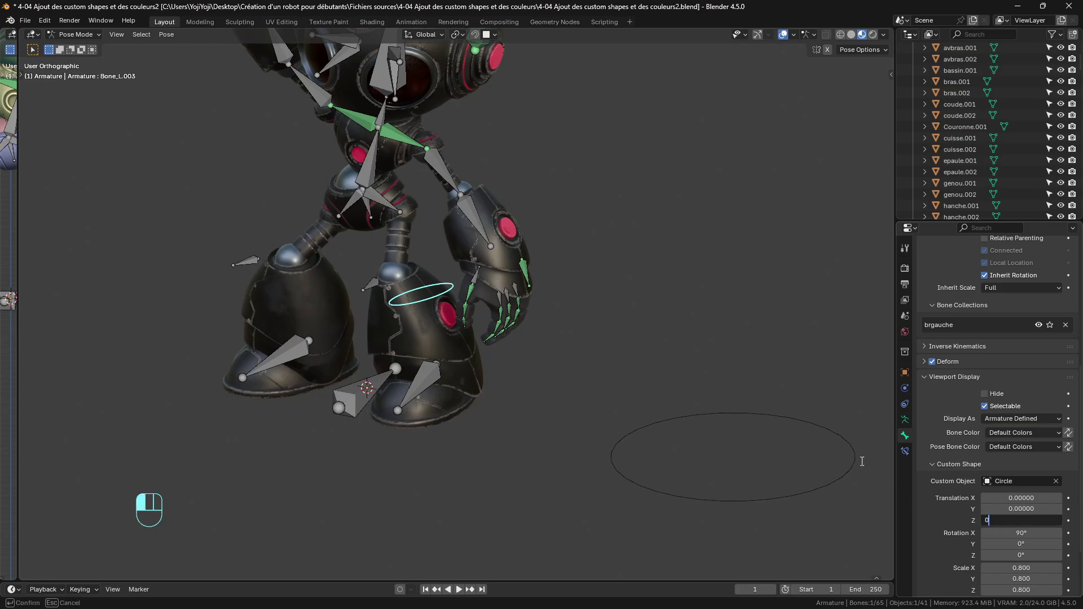
pyautogui.press('Return')
pyautogui.moveTo(1022, 509); pyautogui.dragTo(1027, 509)
pyautogui.moveTo(655, 429); pyautogui.dragTo(587, 283, button='middle')
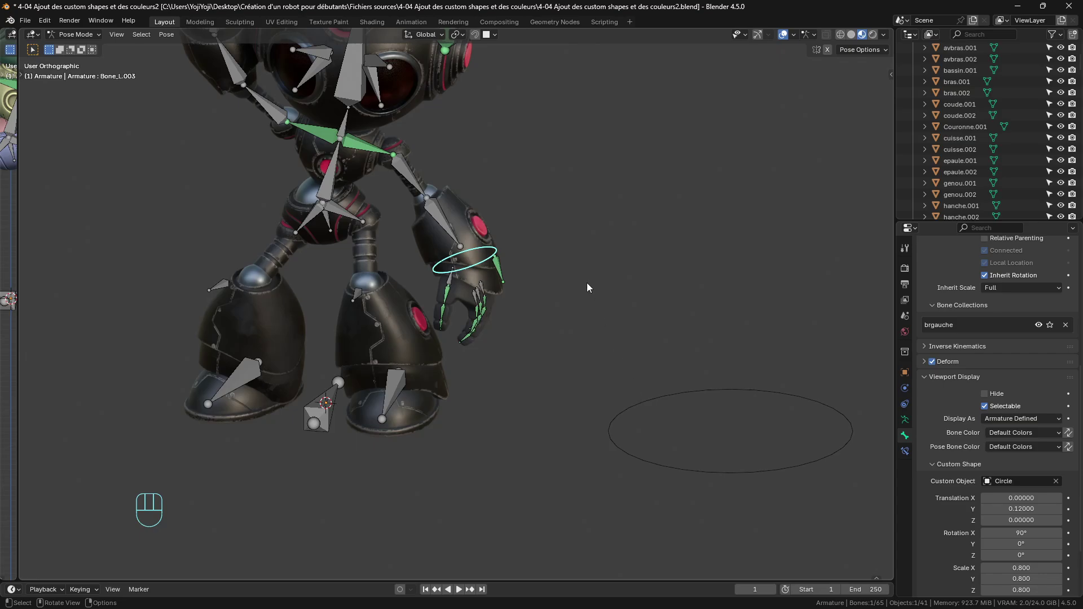
# Set both the bone color and the pose bone color of the hand bone to 01 - Theme Color Set.
pyautogui.click(1036, 433)
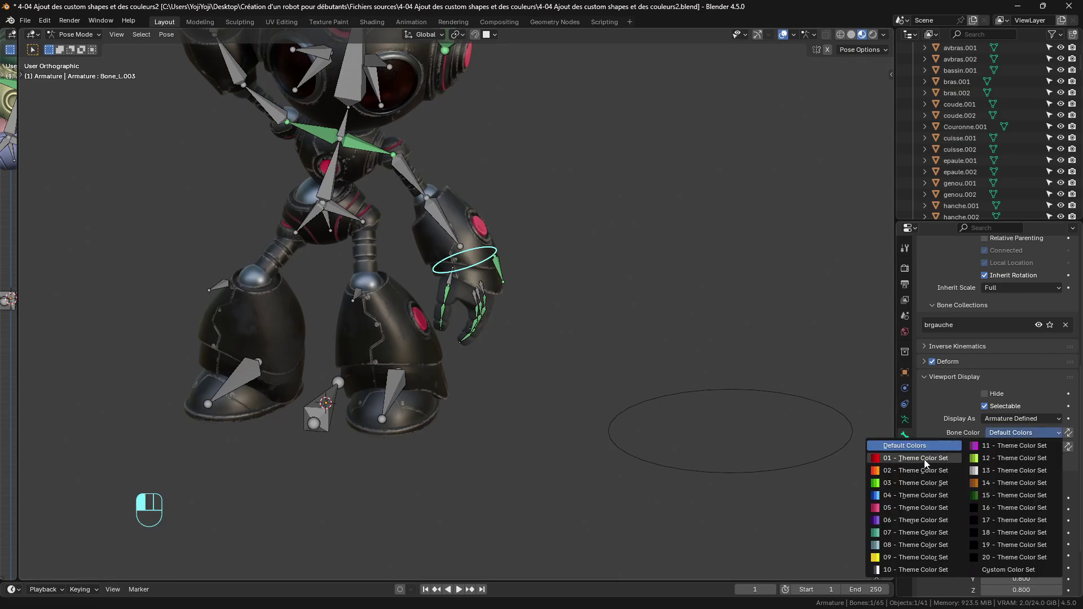
pyautogui.click(928, 459)
pyautogui.click(1038, 446)
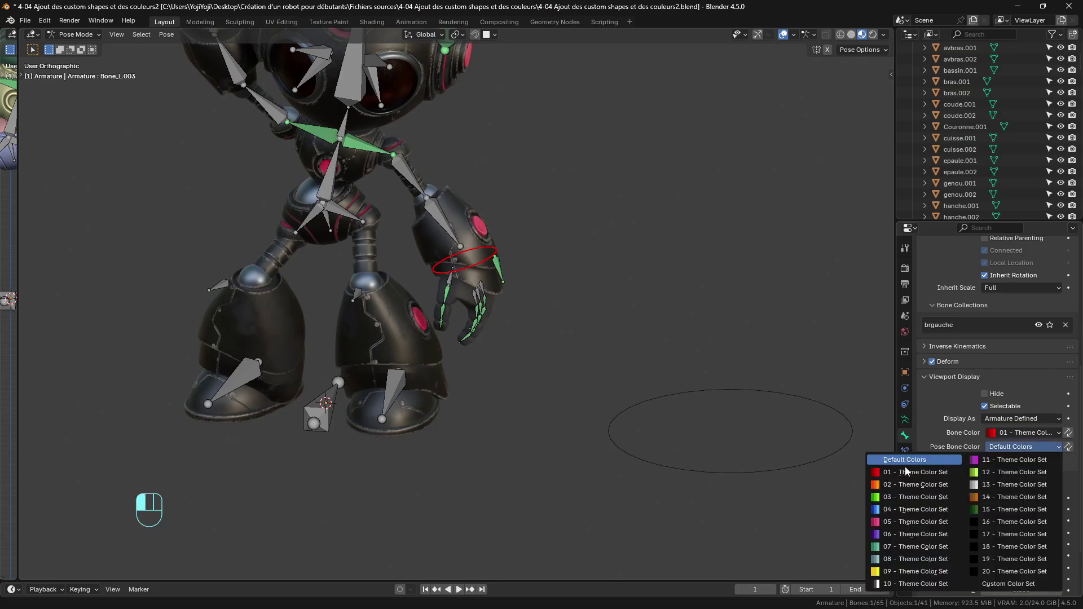
pyautogui.click(925, 473)
# Delete the original Circle object beside the robot in Object Mode.
pyautogui.scroll(-3, 427, 223)
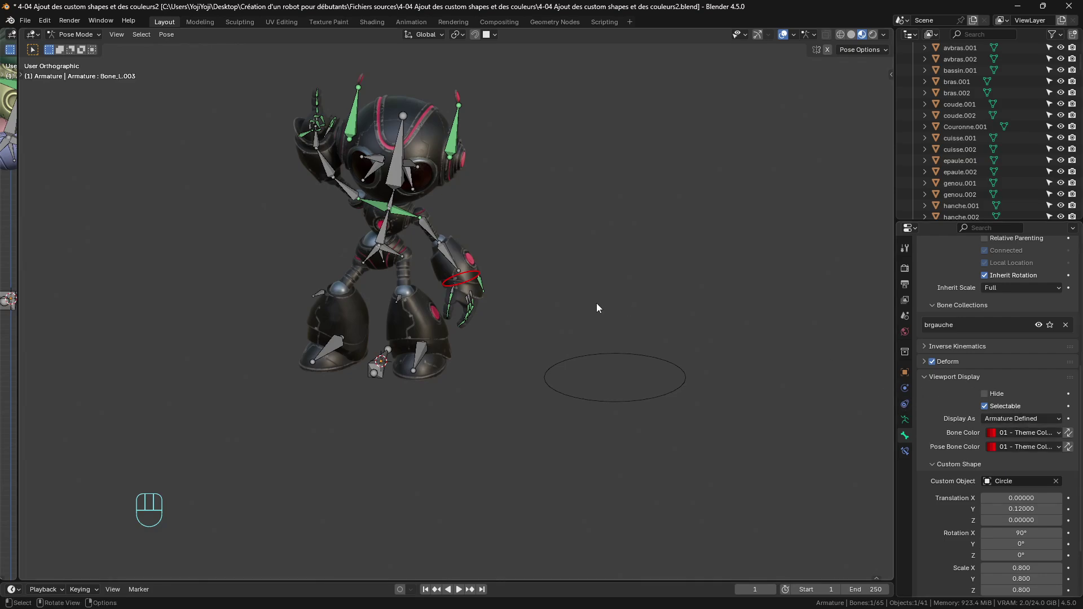
pyautogui.scroll(2, 472, 321)
pyautogui.keyDown('shift'); pyautogui.moveTo(476, 314); pyautogui.dragTo(557, 389, button='middle'); pyautogui.keyUp('shift')
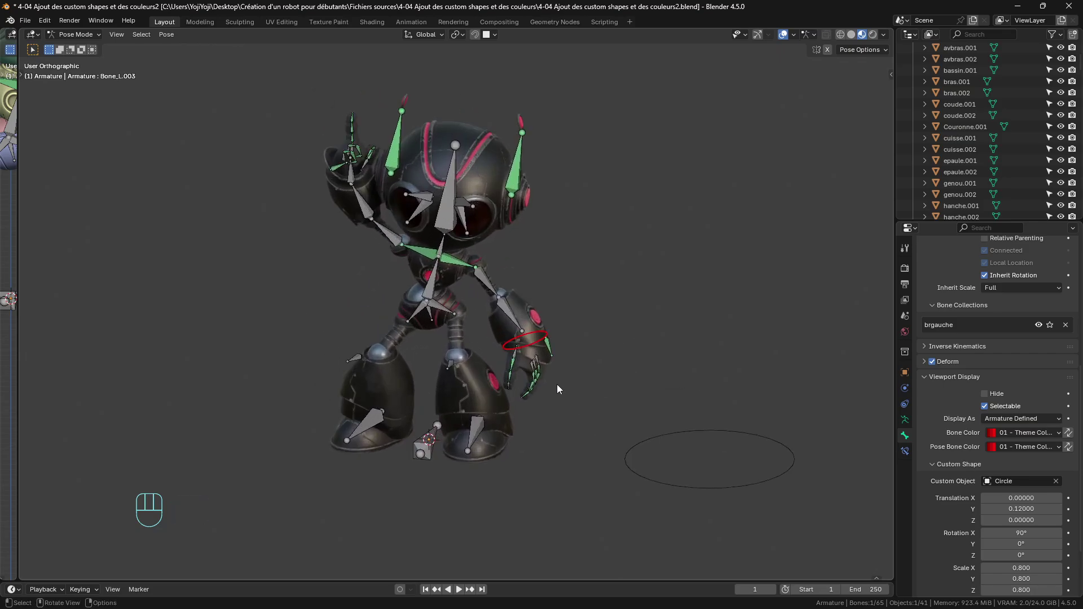
pyautogui.hotkey('ctrl', 'Tab')
pyautogui.click(672, 430)
pyautogui.press('x')
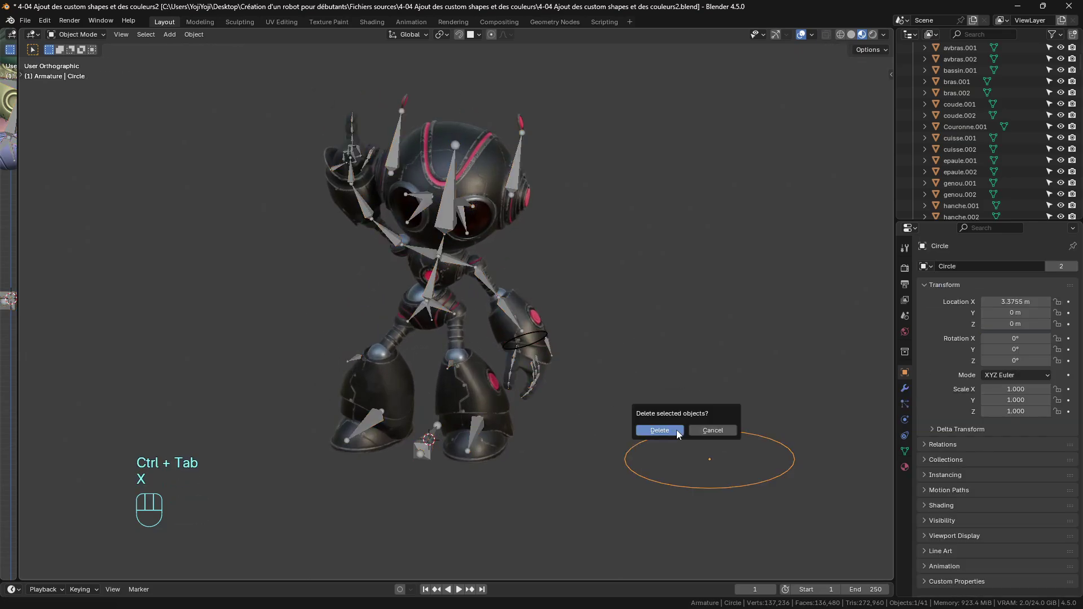
pyautogui.click(676, 430)
# Put the armature back in Pose Mode and show the hand bone's custom shape settings.
pyautogui.click(536, 341)
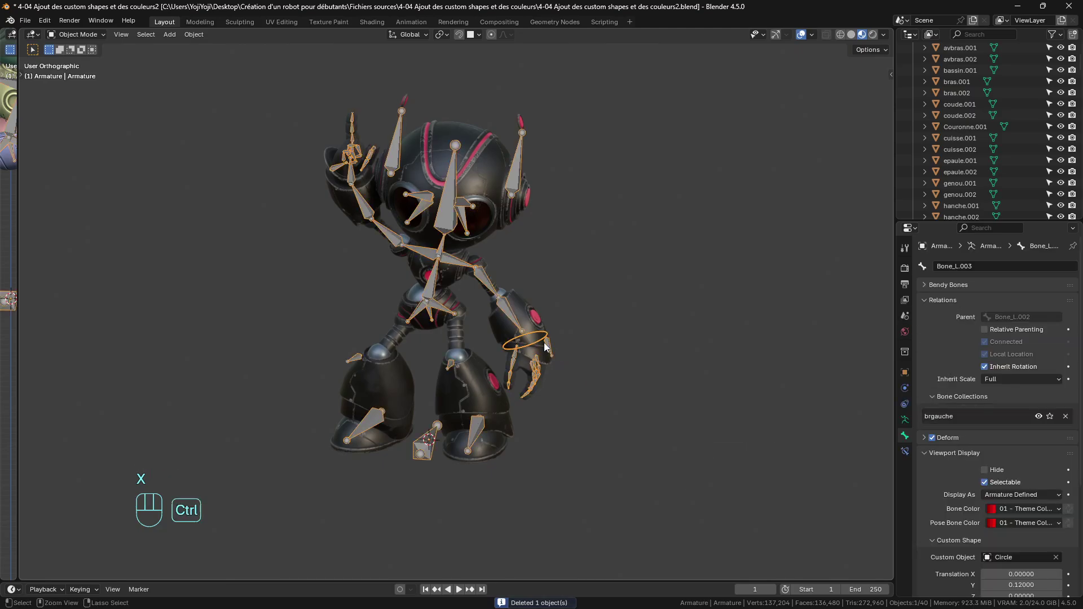
pyautogui.hotkey('ctrl', 'Tab')
pyautogui.scroll(-8, 1006, 487)
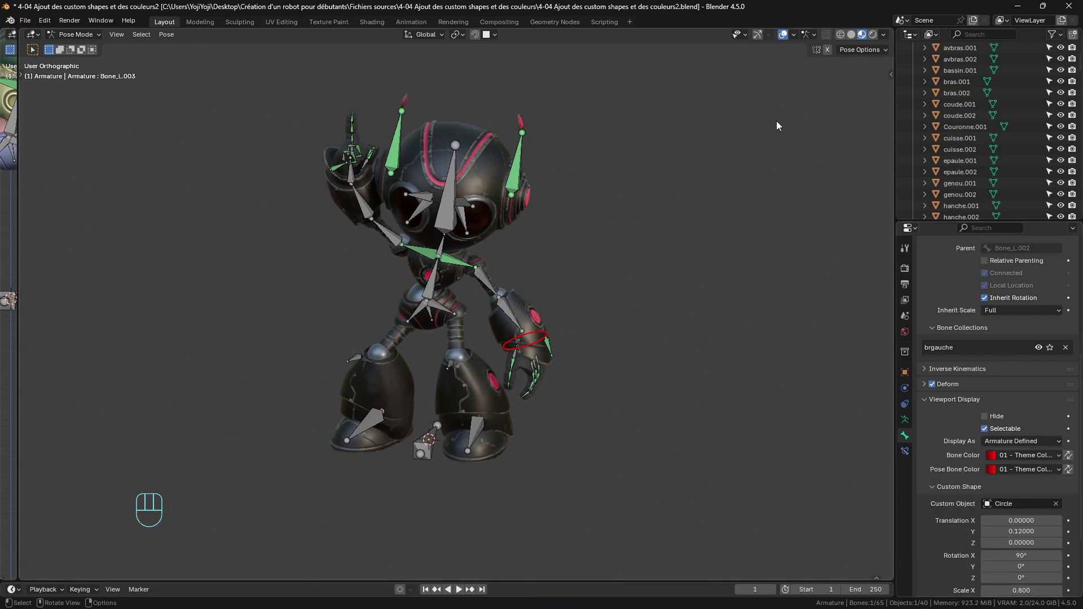
# Hide the viewport overlays to view the robot without its rig, and show them again.
pyautogui.click(783, 34)
pyautogui.moveTo(448, 245); pyautogui.dragTo(440, 273, button='middle')
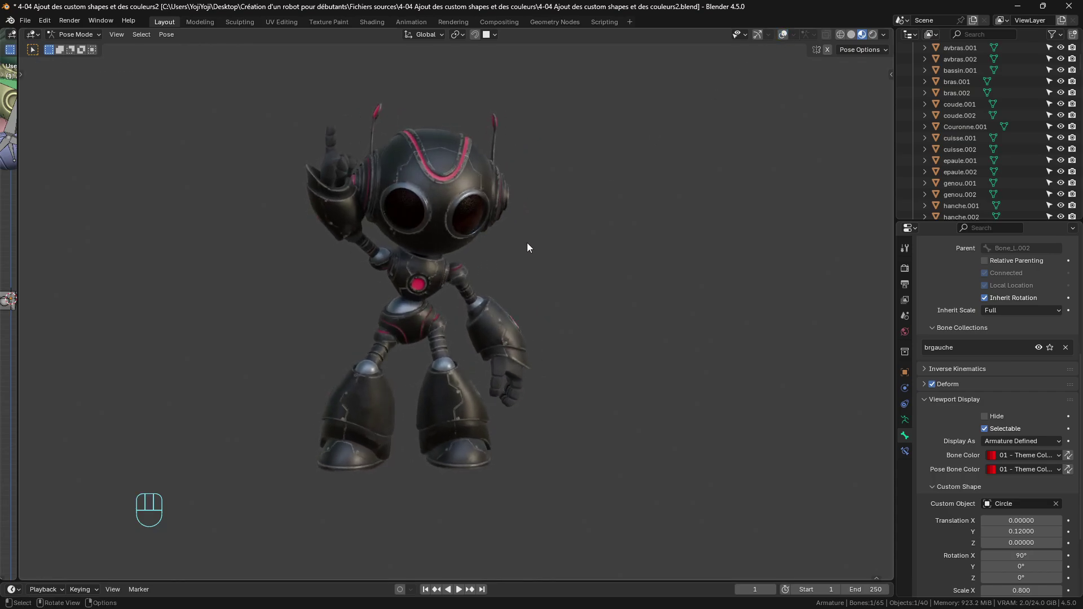
pyautogui.hotkey('shift', 'alt', 'z')
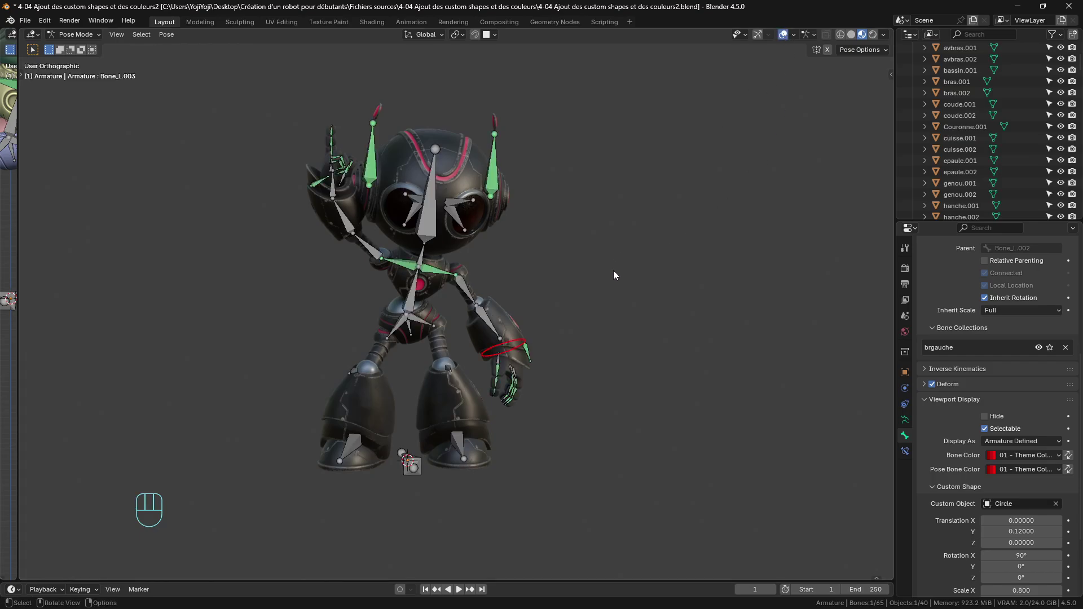
pyautogui.moveTo(614, 275); pyautogui.dragTo(615, 303, button='middle')
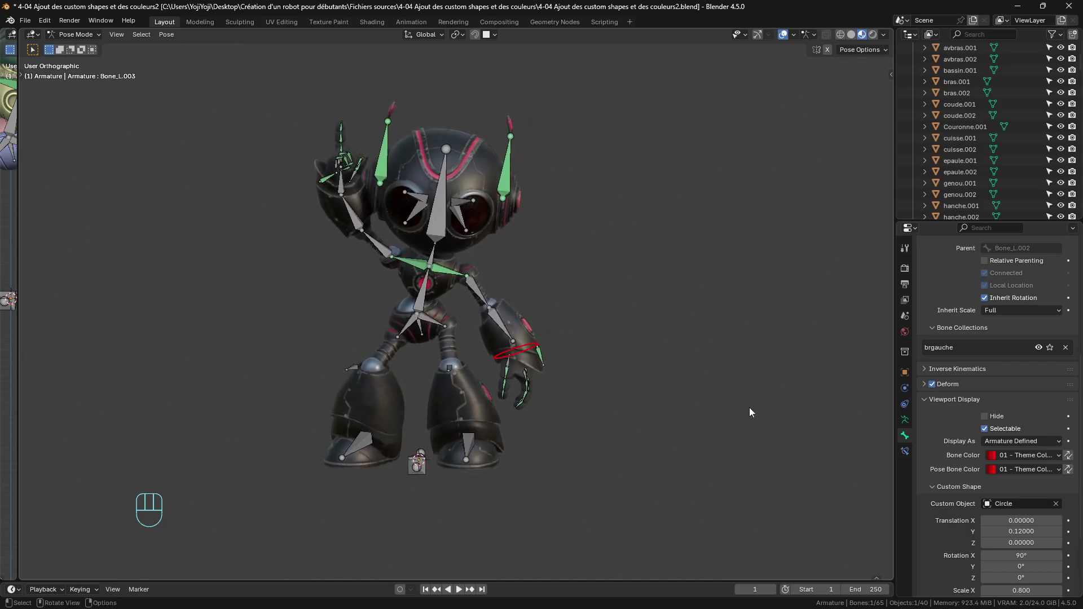
# Reset the custom shape's Y translation to 0 and its X rotation to 0°.
pyautogui.click(1013, 532)
pyautogui.write('0')
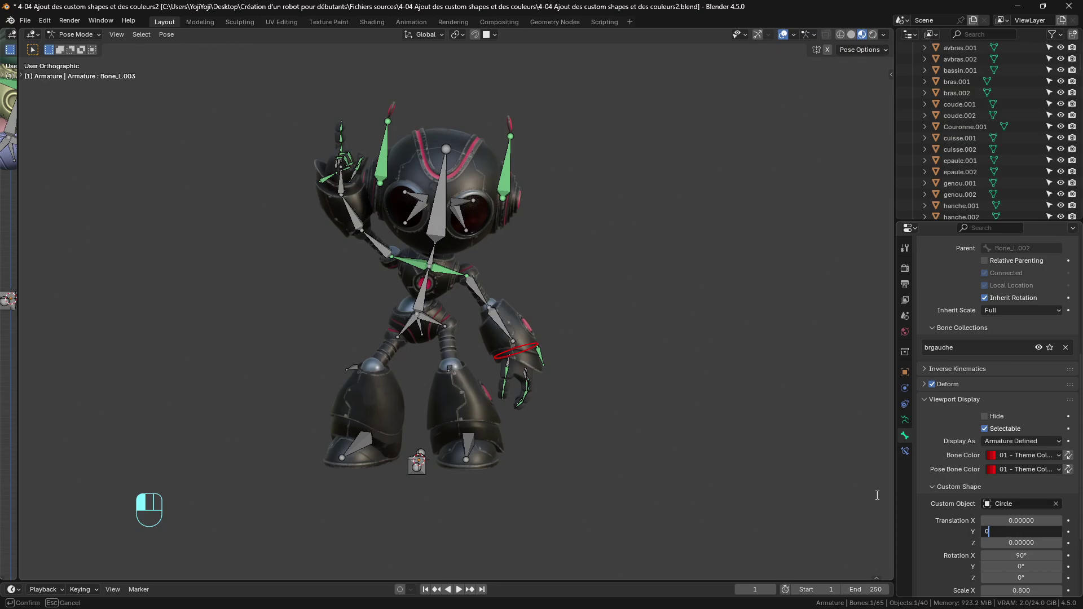
pyautogui.press('Return')
pyautogui.click(1013, 556)
pyautogui.write('0')
pyautogui.press('Return')
# Set the custom shape's scale back to 1 on all axes.
pyautogui.scroll(-2, 1015, 542)
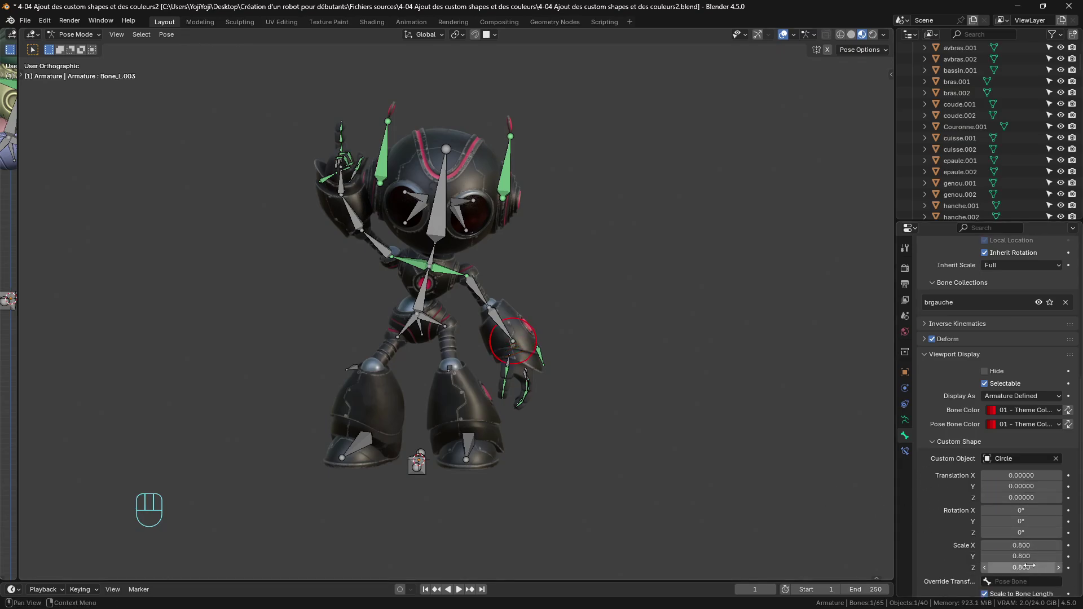
pyautogui.click(1027, 547)
pyautogui.write('1')
pyautogui.press('Return')
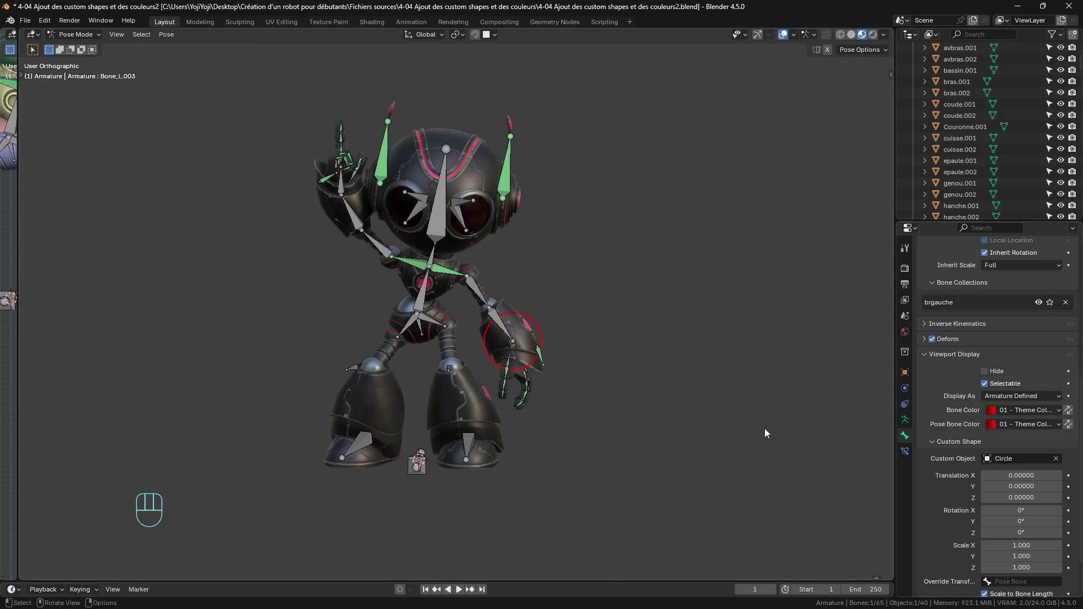
# Remove the Circle custom shape from the left hand bone and reset its bone color and pose bone color to Default Colors.
pyautogui.click(1057, 459)
pyautogui.scroll(-2, 533, 374)
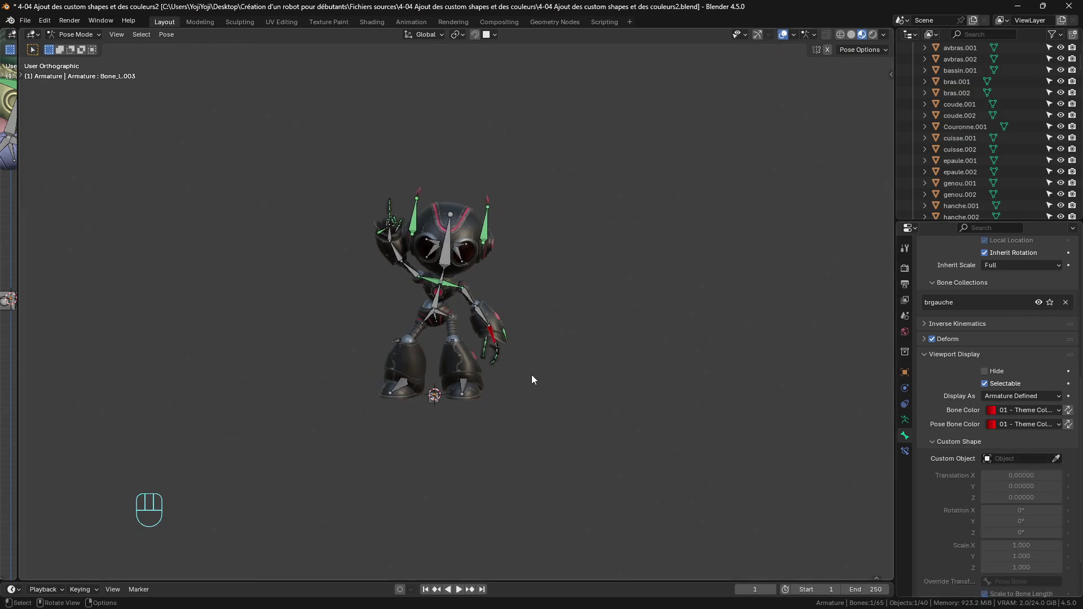
pyautogui.scroll(4, 525, 371)
pyautogui.click(1058, 411)
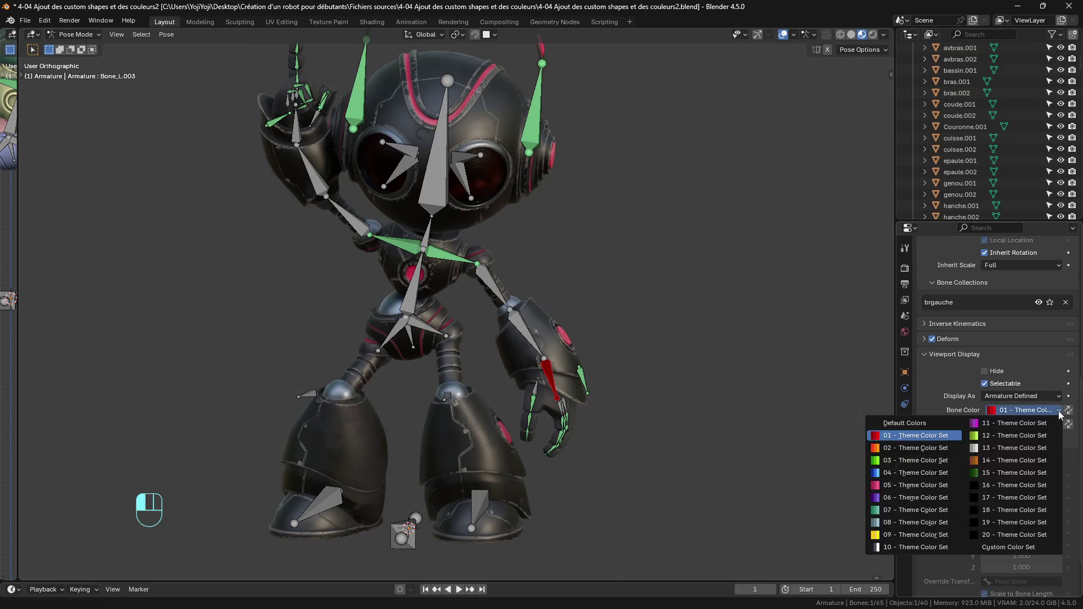
pyautogui.click(932, 424)
pyautogui.click(1054, 425)
pyautogui.click(925, 438)
pyautogui.scroll(-4, 571, 378)
pyautogui.scroll(4, 586, 380)
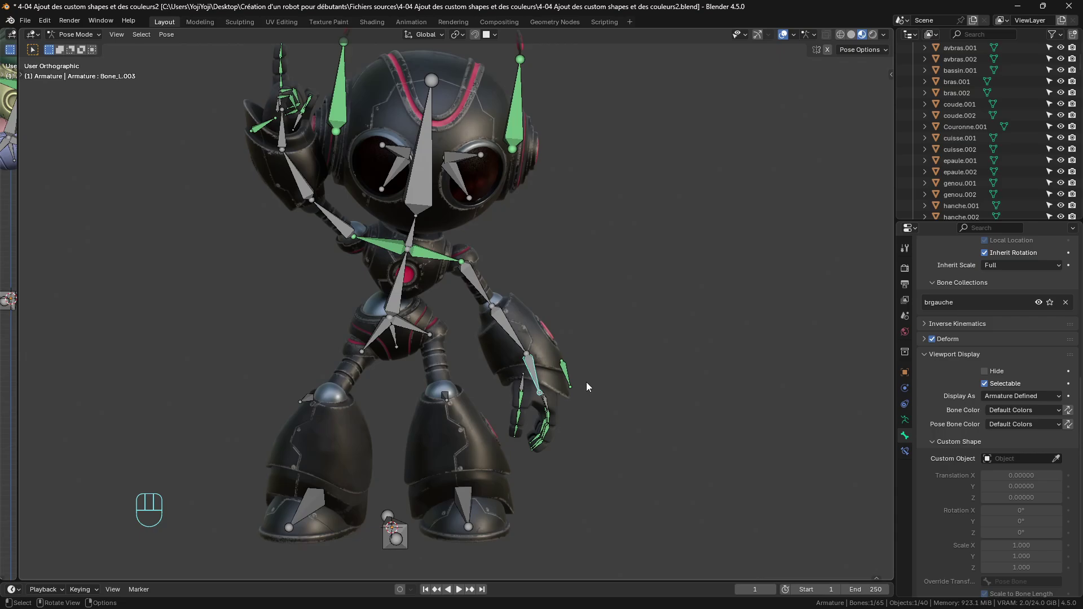
# Remove the installed Bone Widget add-on in the add-on preferences.
pyautogui.click(45, 20)
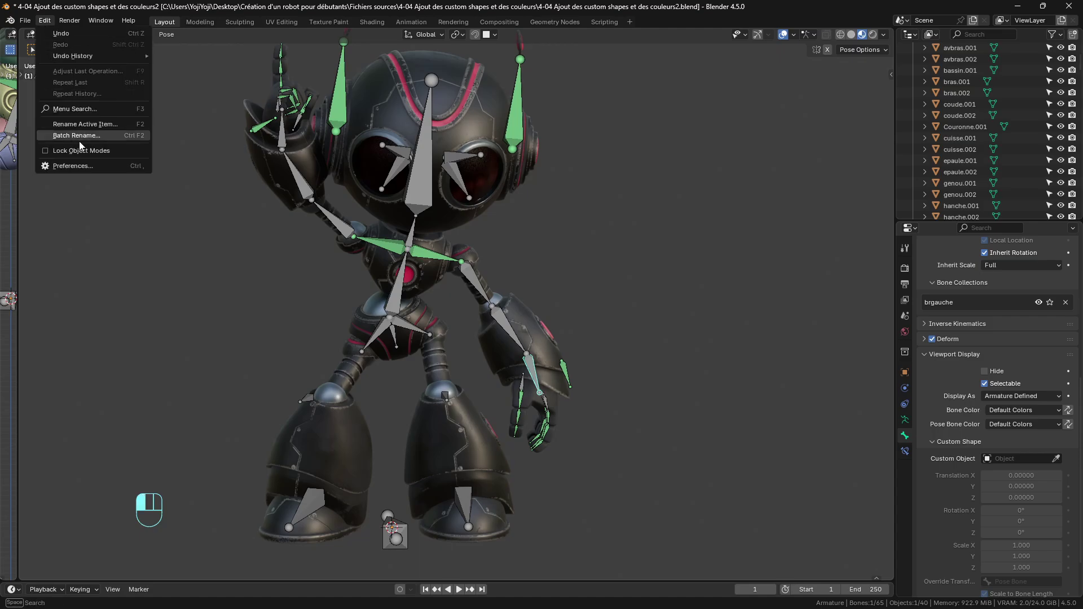
pyautogui.click(72, 165)
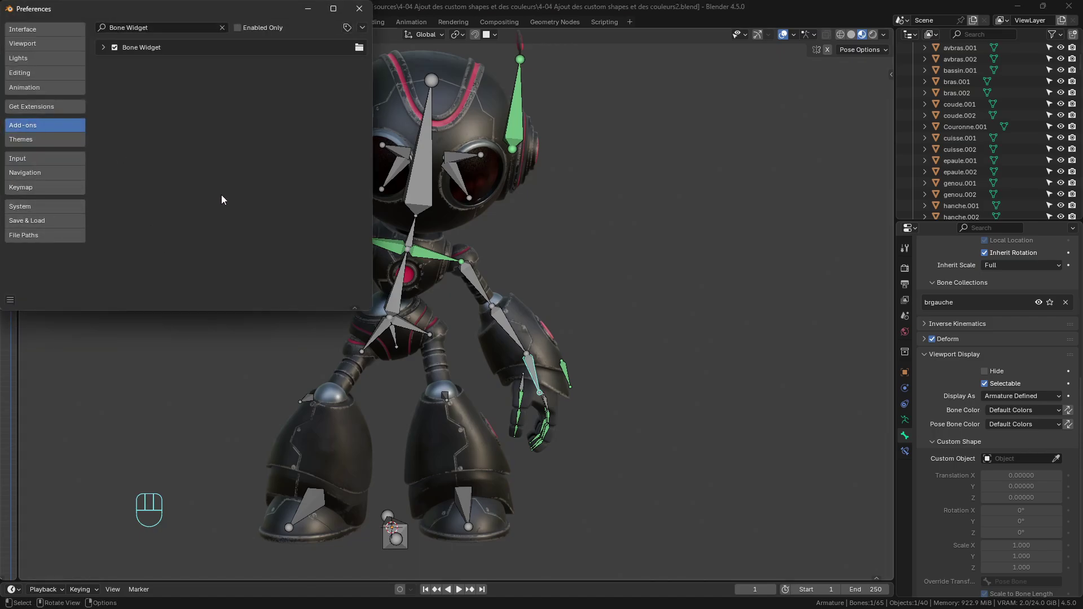
pyautogui.click(104, 47)
pyautogui.click(341, 63)
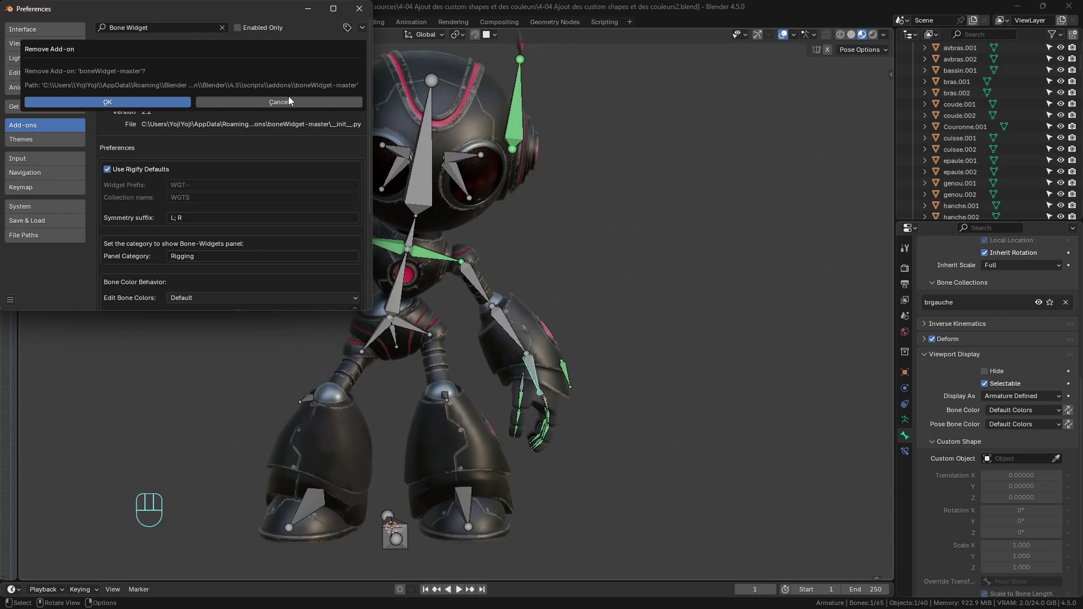
pyautogui.click(141, 99)
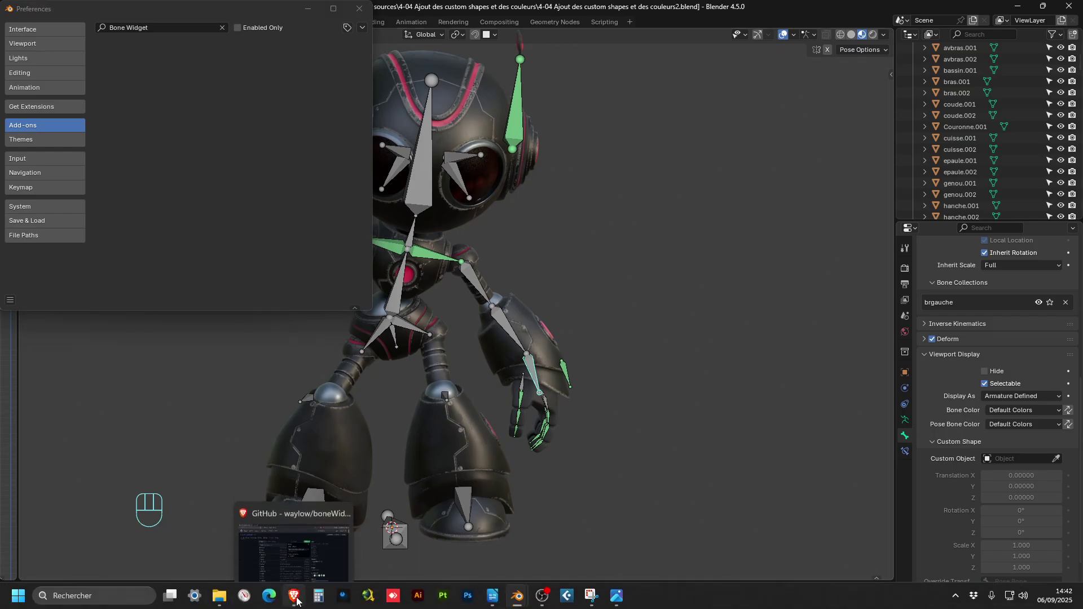
# Switch to the browser, look up the ZIP download option on the boneWidget GitHub page, and return to Blender.
pyautogui.click(297, 599)
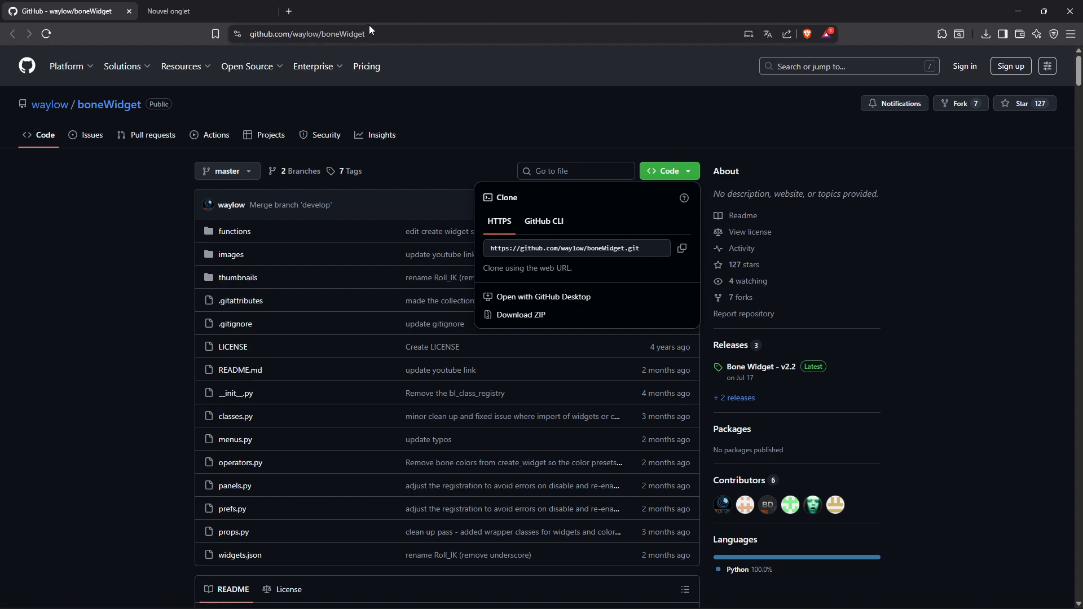
pyautogui.click(472, 142)
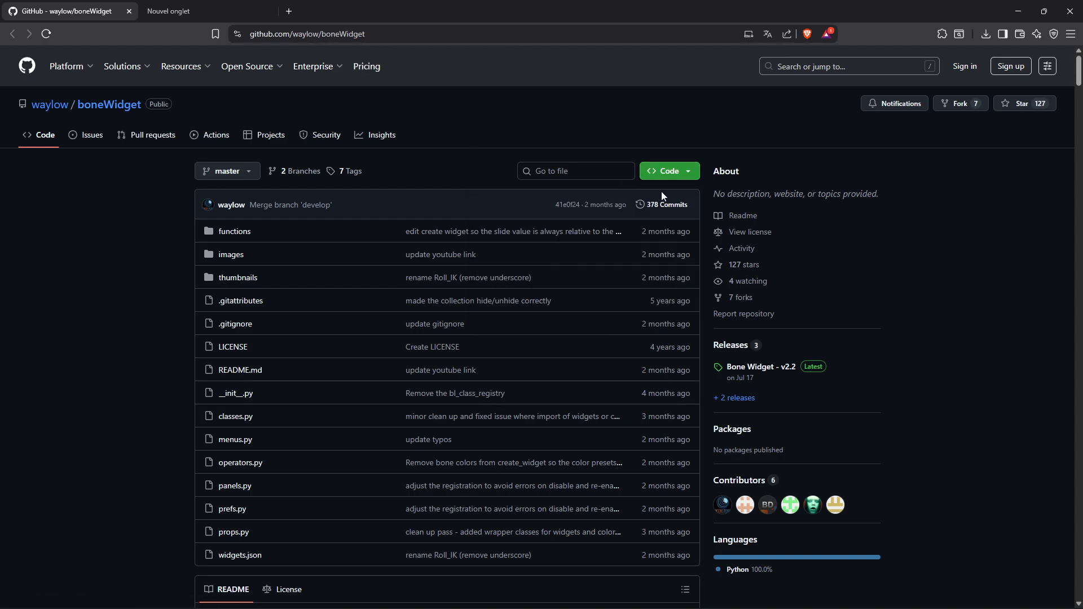
pyautogui.click(672, 170)
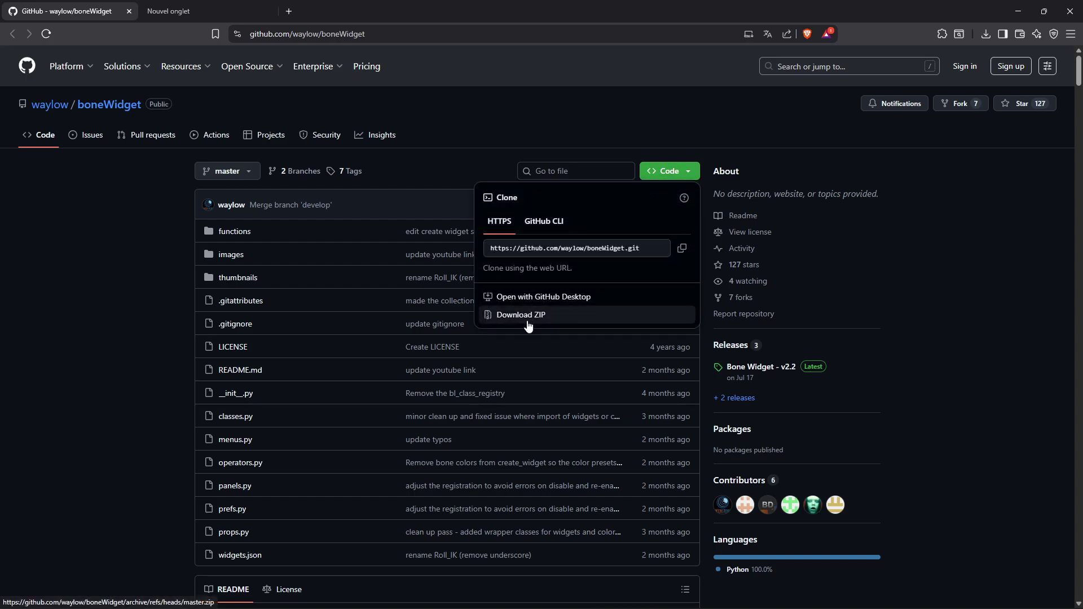
pyautogui.click(62, 263)
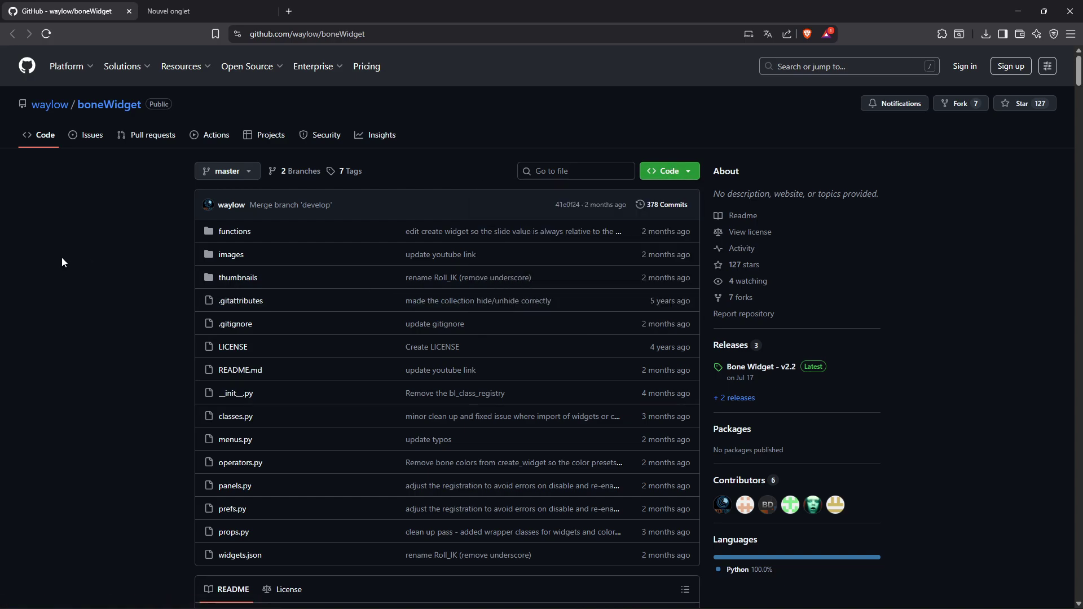
pyautogui.click(1016, 11)
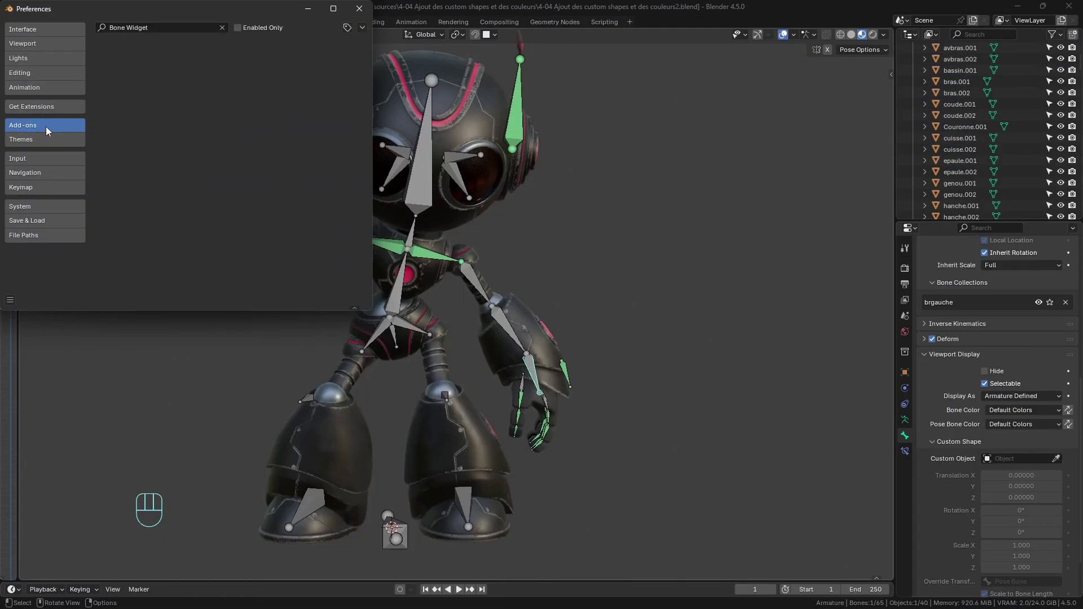
# Install the add-on boneWidget-master.zip from the Downloads folder and close the preferences.
pyautogui.click(222, 28)
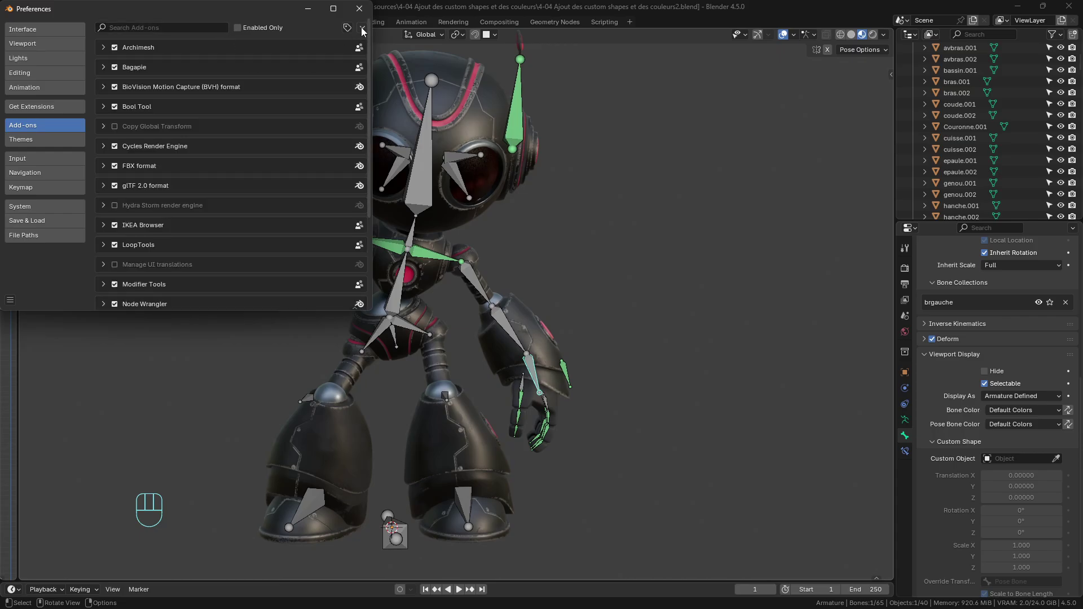
pyautogui.click(361, 27)
pyautogui.click(307, 59)
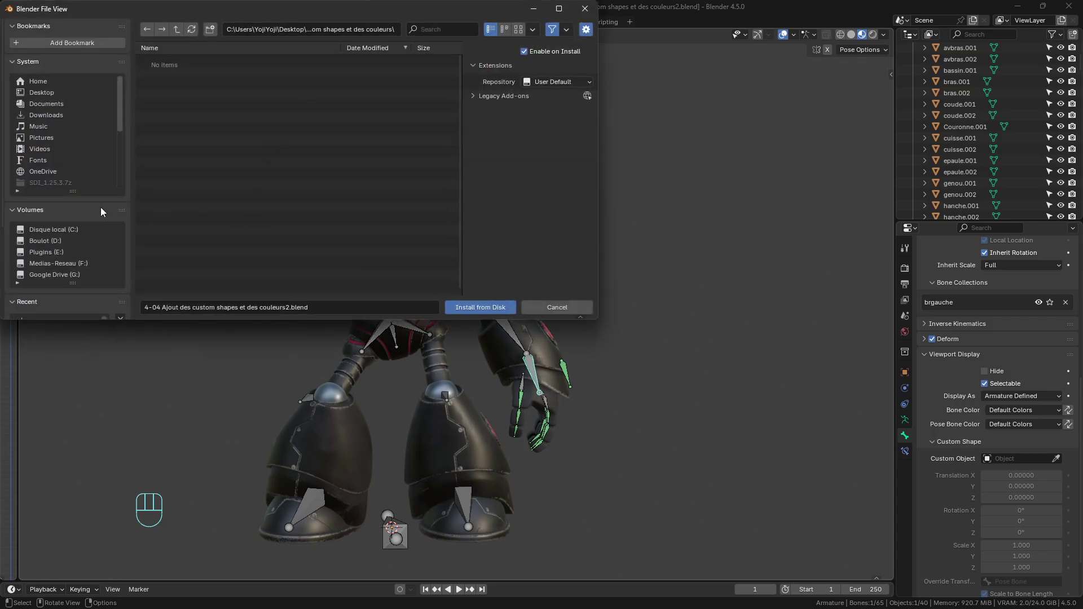
pyautogui.click(44, 114)
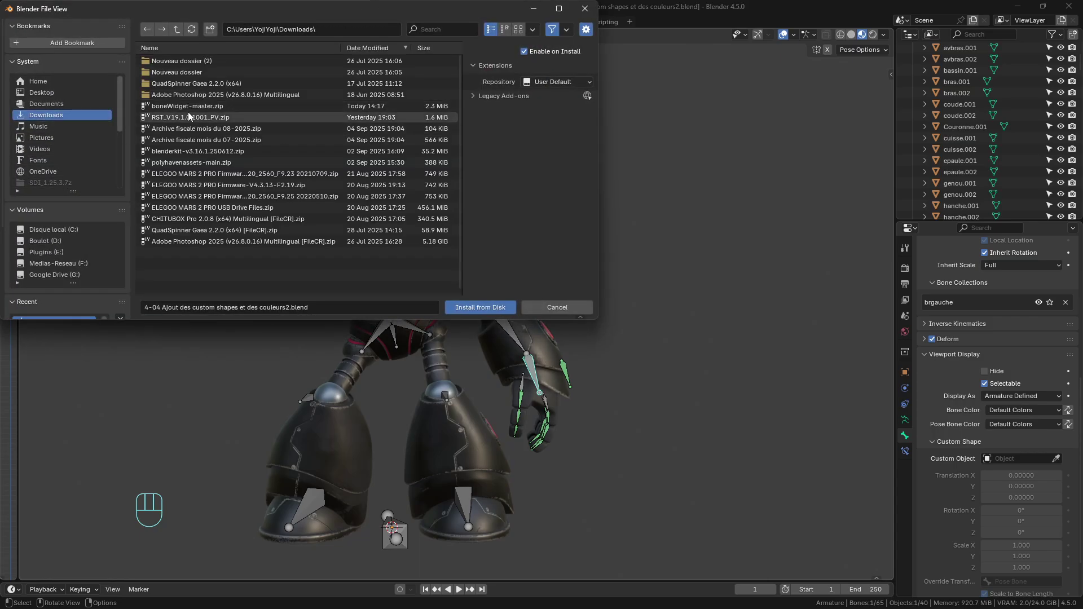
pyautogui.click(188, 109)
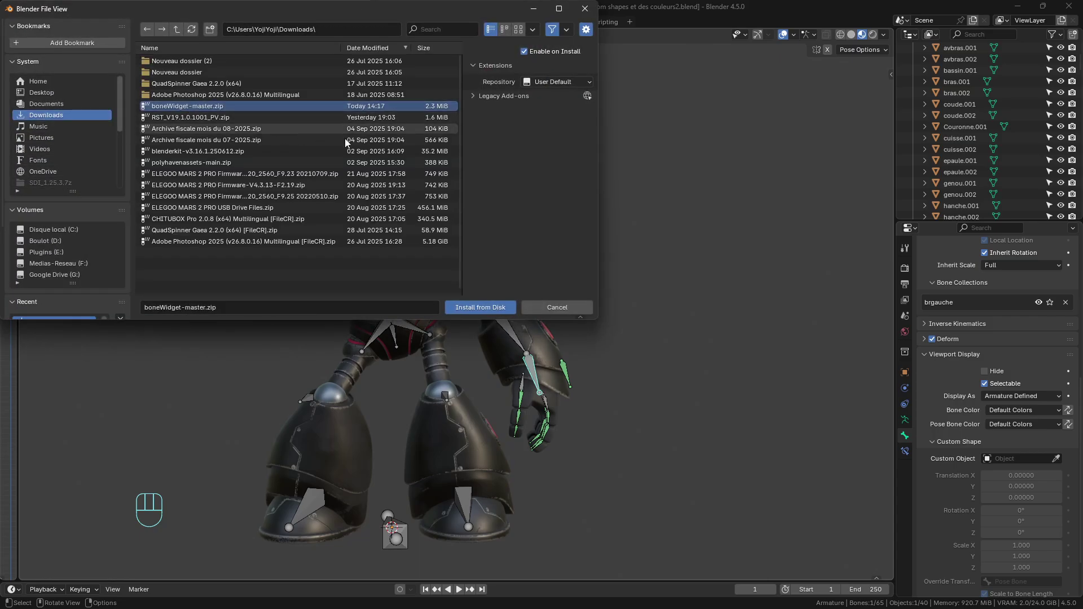
pyautogui.click(486, 307)
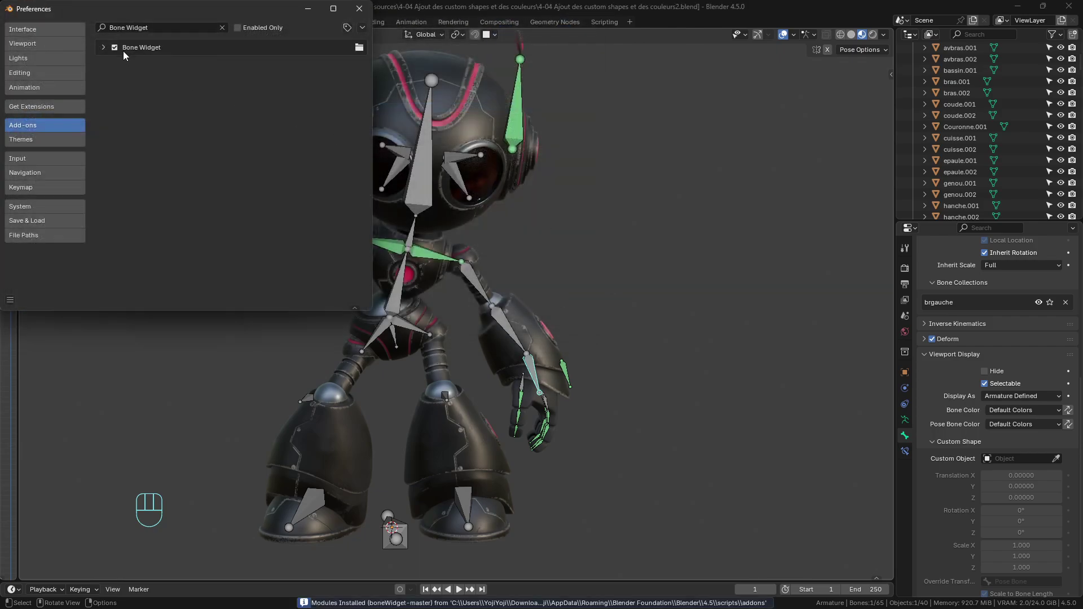
pyautogui.click(359, 9)
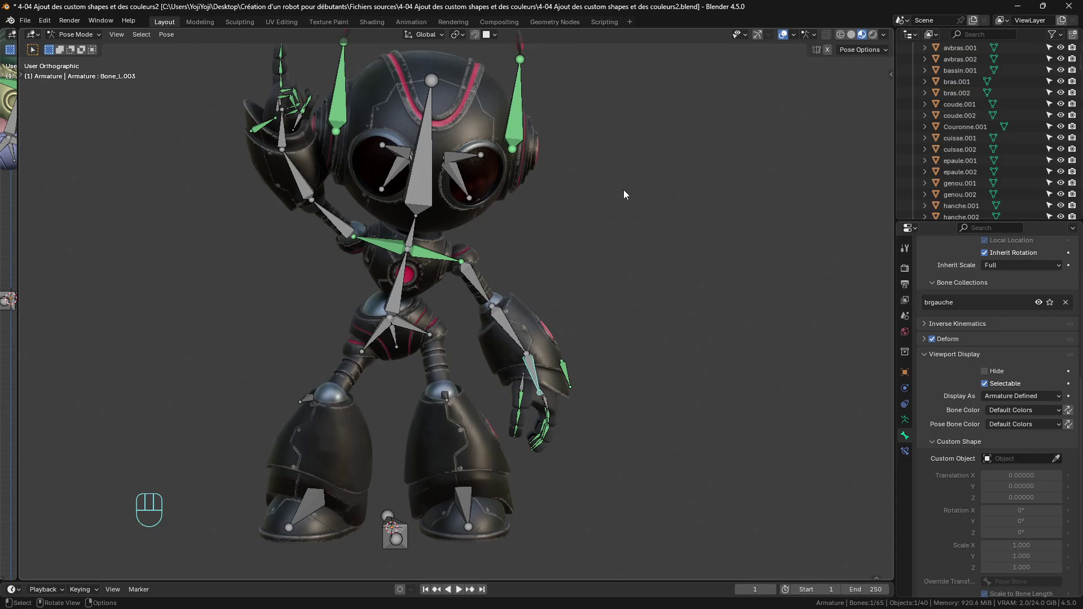
# Create a Circle bone widget on the left hand bone with global size 0.70 and slide 0.42.
pyautogui.click(889, 76)
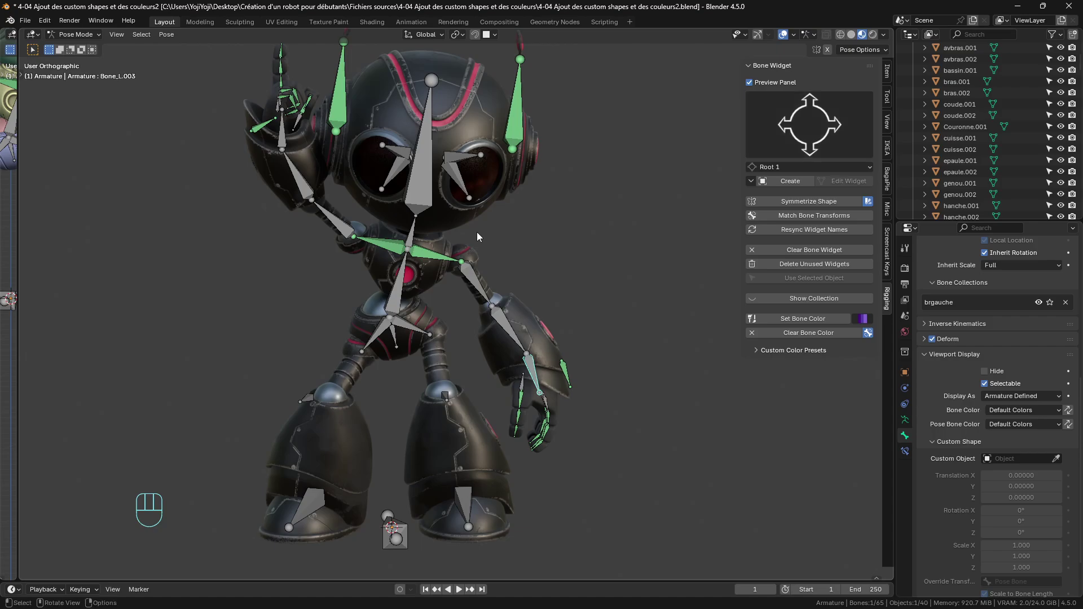
pyautogui.click(816, 110)
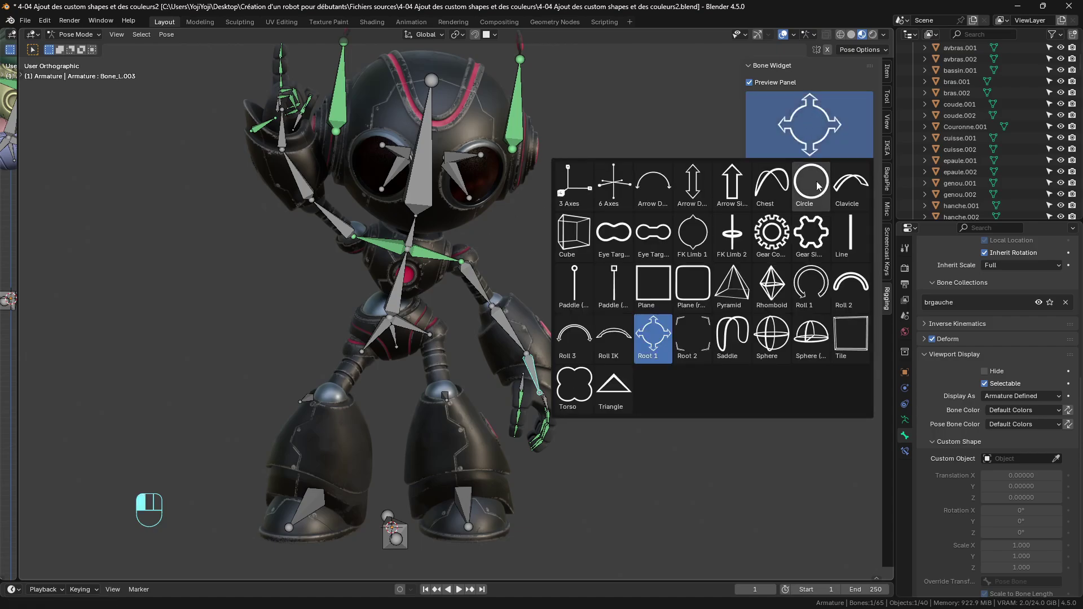
pyautogui.click(812, 183)
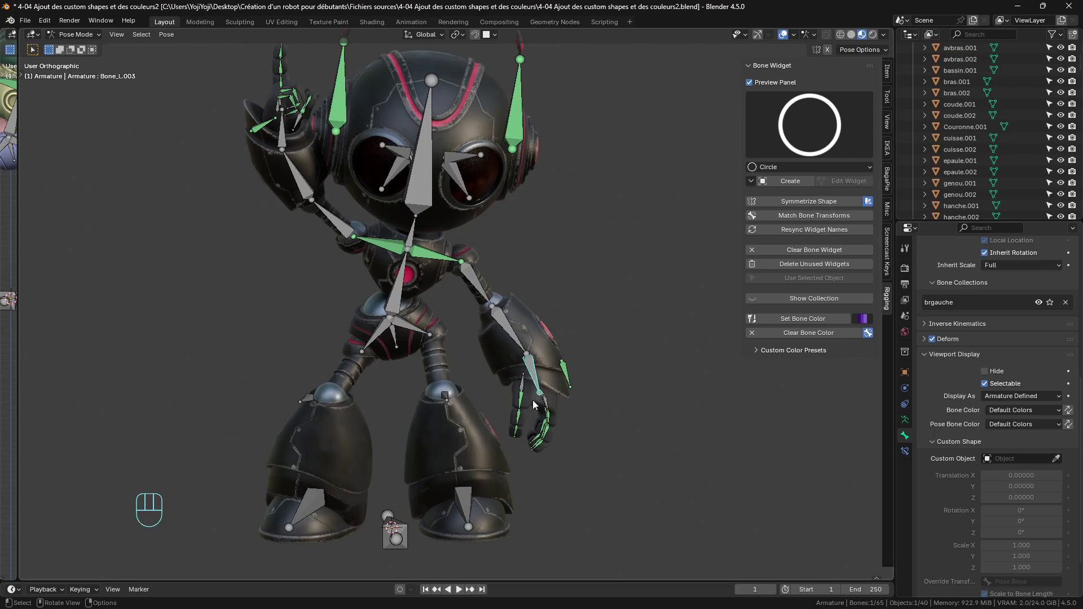
pyautogui.click(801, 181)
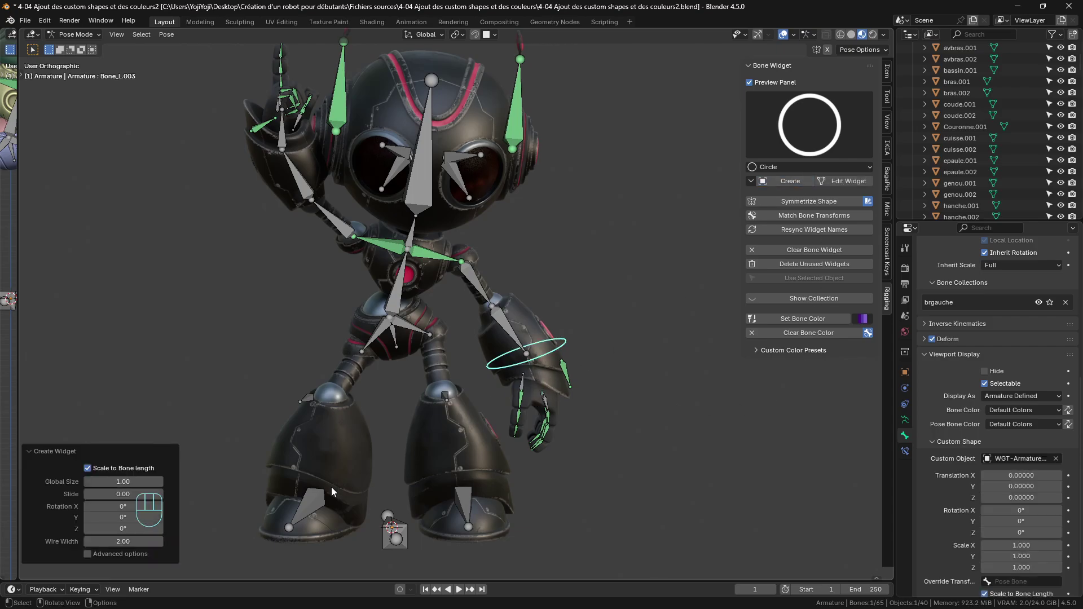
pyautogui.moveTo(111, 495)
pyautogui.mouseDown()
pyautogui.moveTo(135, 494)
pyautogui.moveTo(99, 482)
pyautogui.mouseUp()
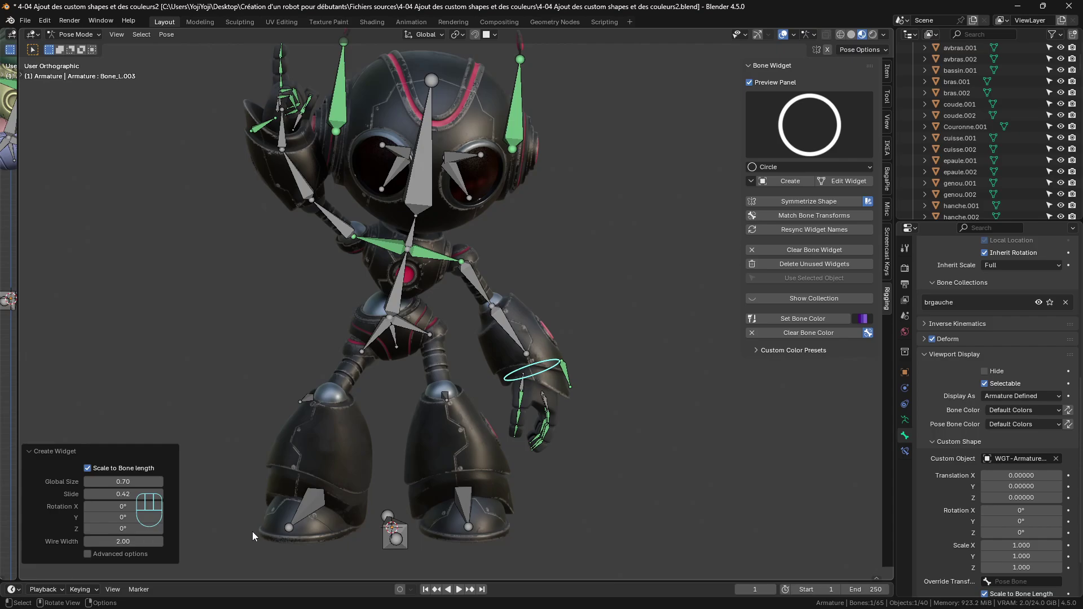
# Create Circle widgets on the upper arm, forearm and hand bones of both arms with global size 0.70 and slide 0.42.
pyautogui.click(510, 333)
pyautogui.keyDown('shift'); pyautogui.click(478, 280); pyautogui.keyUp('shift')
pyautogui.keyDown('shift'); pyautogui.click(306, 197); pyautogui.keyUp('shift')
pyautogui.keyDown('shift'); pyautogui.click(303, 186); pyautogui.keyUp('shift')
pyautogui.keyDown('shift'); pyautogui.click(283, 129); pyautogui.keyUp('shift')
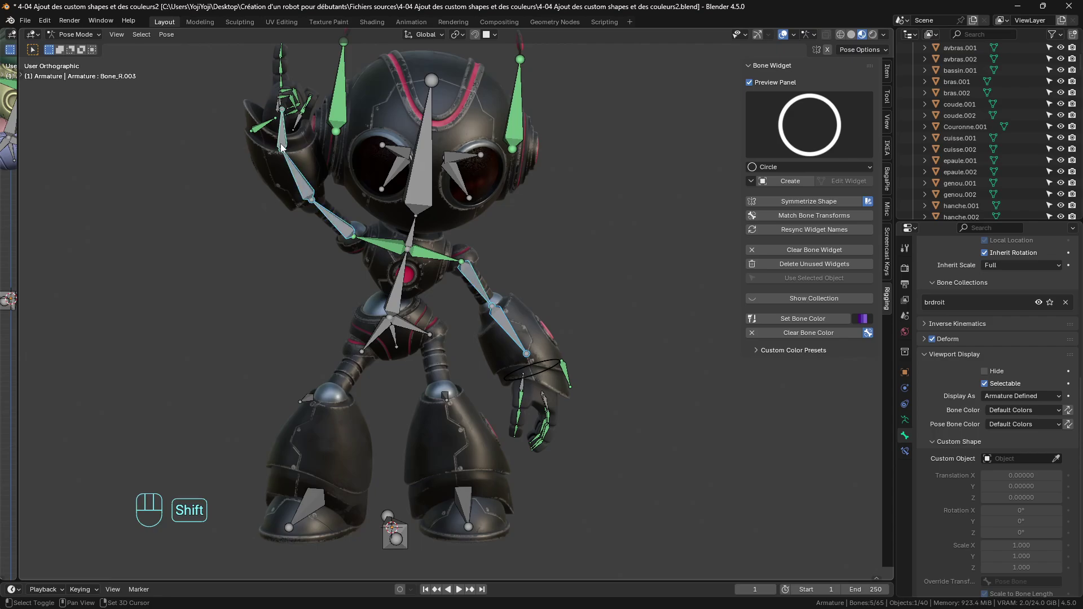
pyautogui.keyDown('shift'); pyautogui.click(546, 367); pyautogui.keyUp('shift')
pyautogui.click(788, 181)
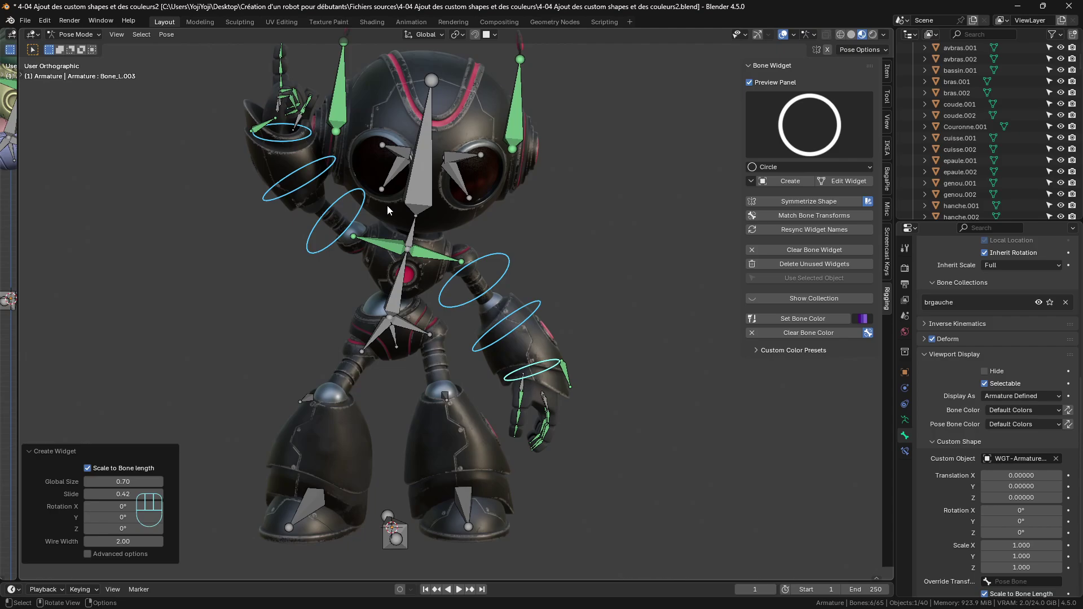
# Recreate the Circle widgets on both upper arms and forearms at a smaller global size, and select the head bone.
pyautogui.click(507, 270)
pyautogui.keyDown('shift'); pyautogui.click(531, 302); pyautogui.keyUp('shift')
pyautogui.keyDown('shift'); pyautogui.click(328, 247); pyautogui.keyUp('shift')
pyautogui.keyDown('shift'); pyautogui.click(285, 201); pyautogui.keyUp('shift')
pyautogui.click(788, 181)
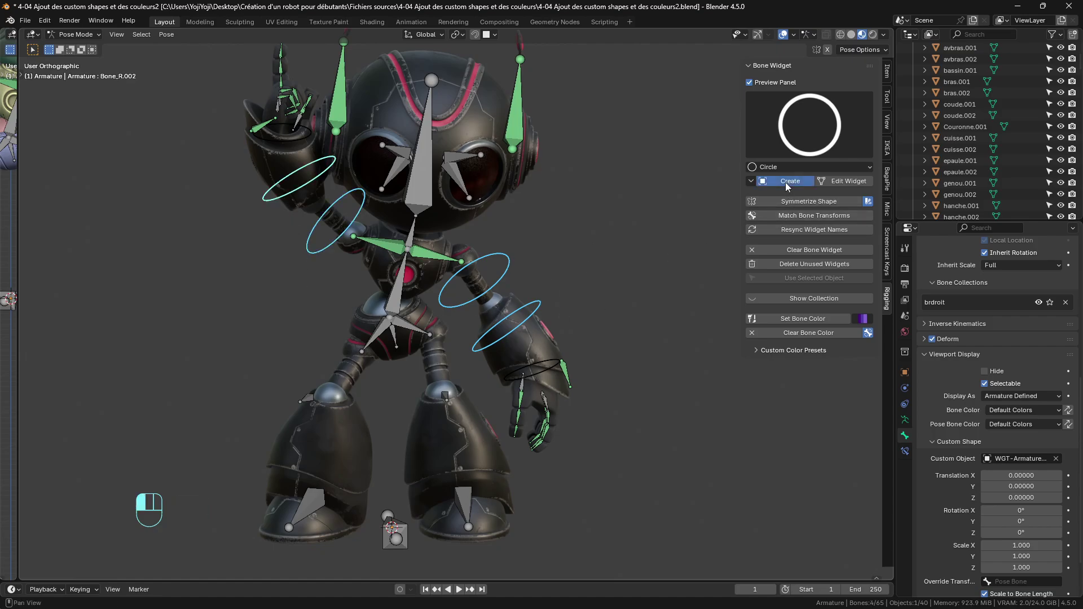
pyautogui.moveTo(137, 476); pyautogui.dragTo(113, 475)
pyautogui.click(423, 170)
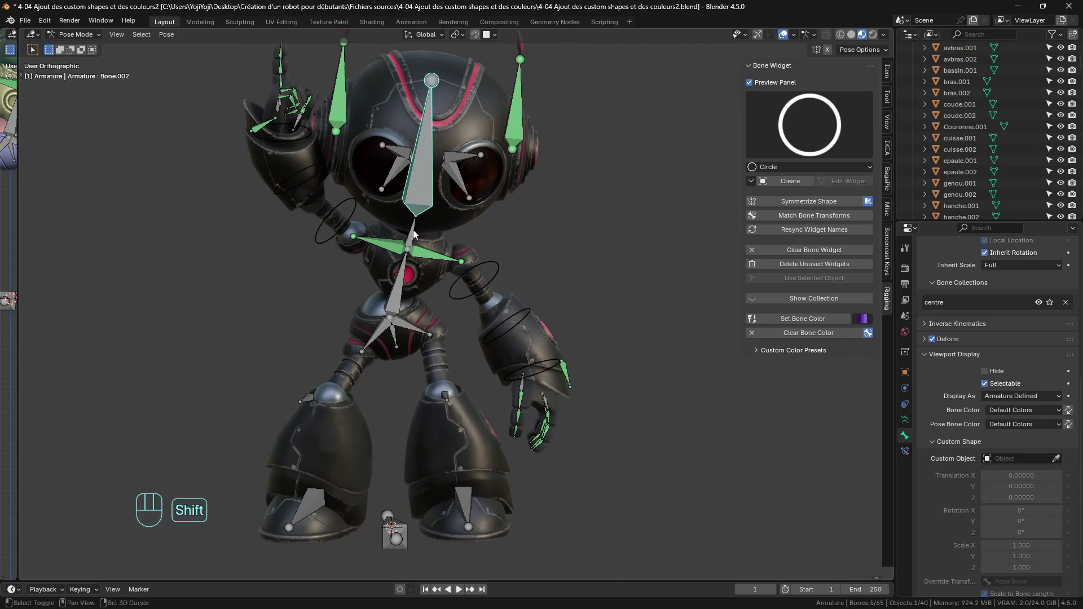
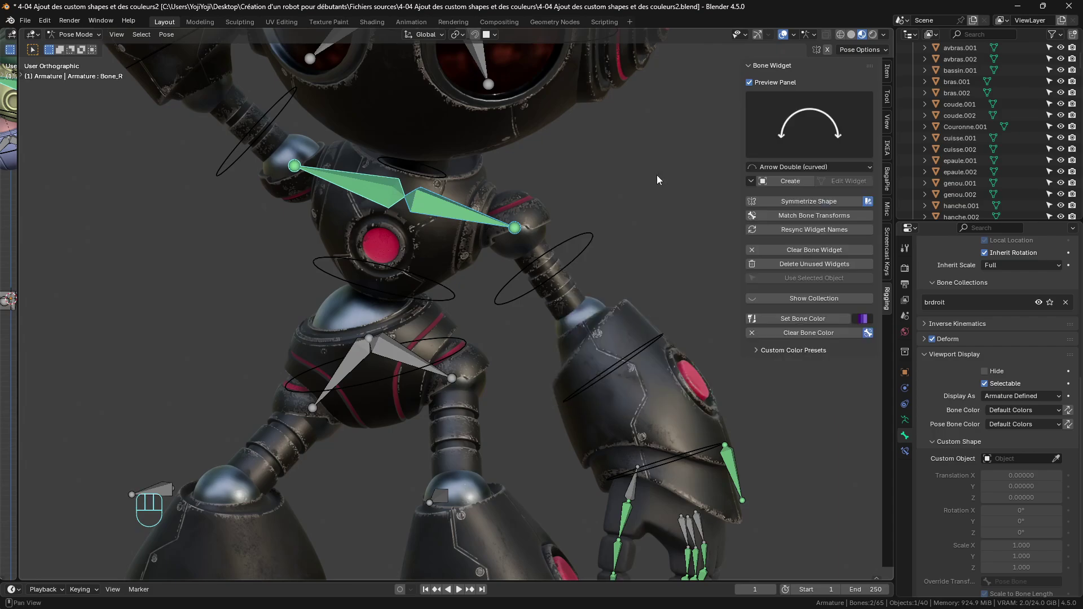
# Try rotating the left shoulder bone to test how the arm follows.
pyautogui.moveTo(542, 264); pyautogui.dragTo(522, 259, button='middle')
pyautogui.click(520, 225)
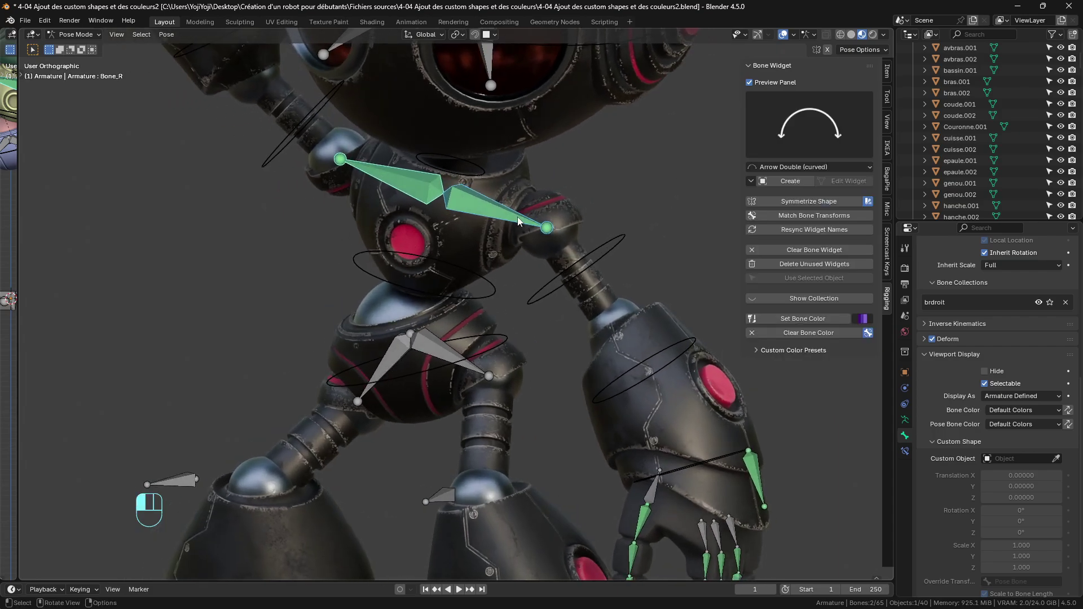
pyautogui.press('r')
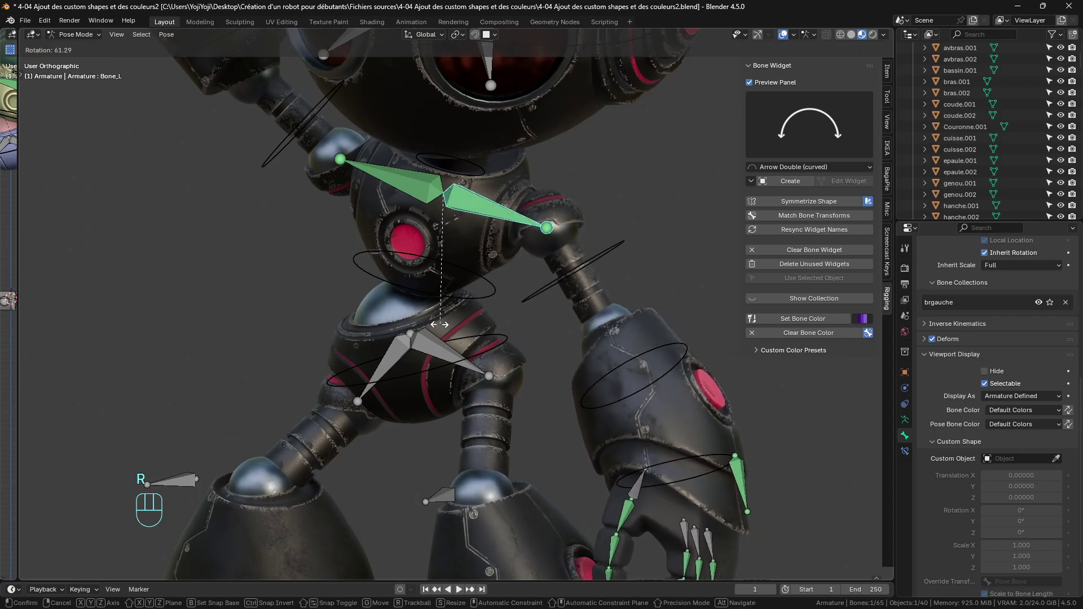
pyautogui.click(576, 217)
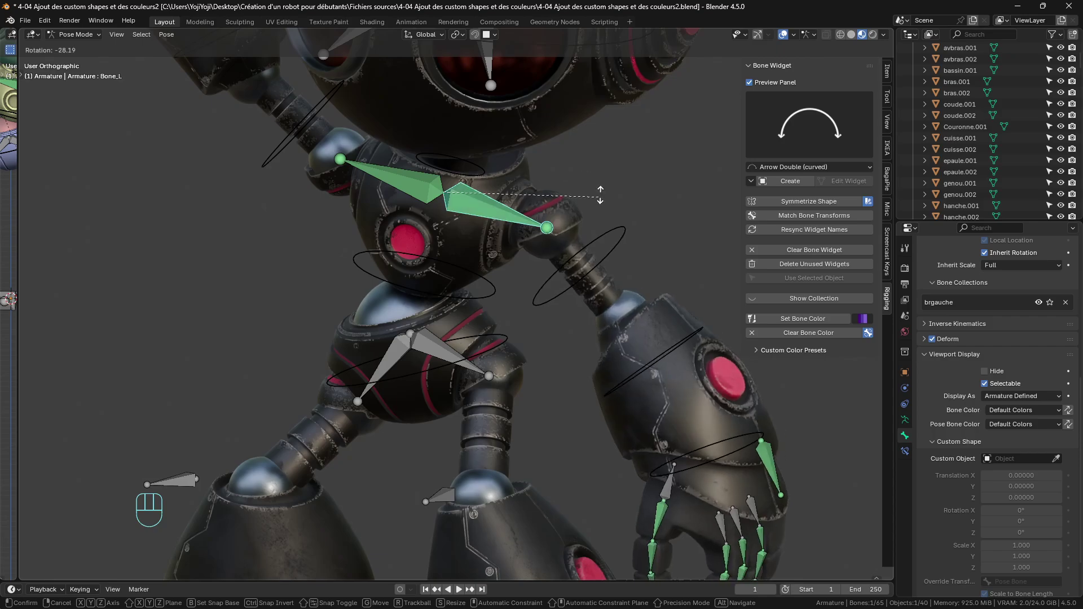
pyautogui.moveTo(577, 225); pyautogui.dragTo(564, 274, button='middle')
pyautogui.scroll(-2, 608, 305)
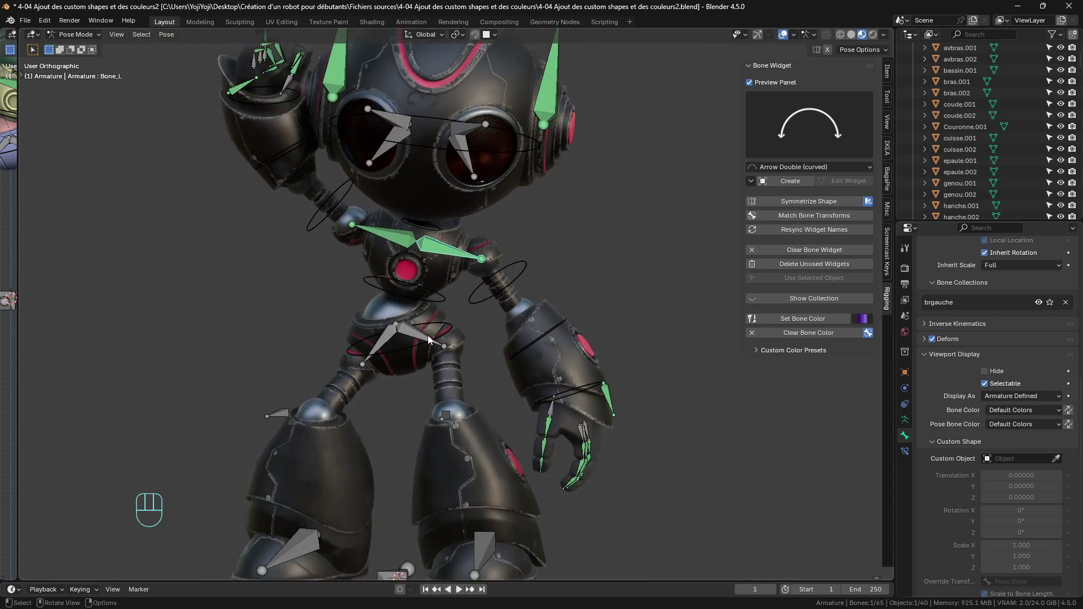
# Try moving the circle control around the robot's pelvis.
pyautogui.click(412, 346)
pyautogui.press('g')
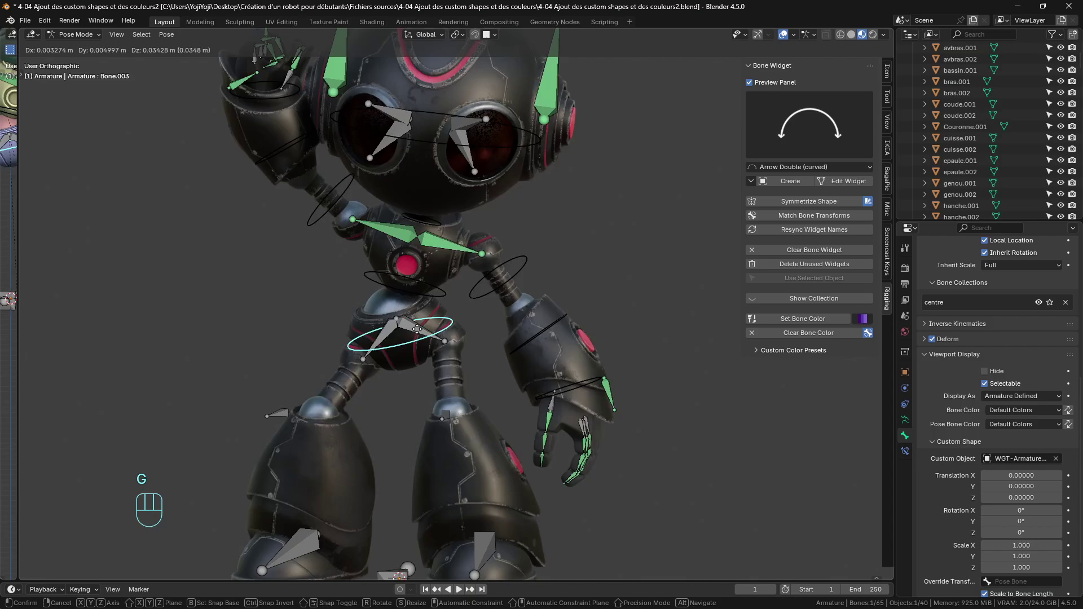
pyautogui.rightClick(420, 345)
# Create curved double-arrow widgets on both shoulder bones with global size 0.43 and slide 0.78.
pyautogui.keyDown('shift'); pyautogui.click(469, 247); pyautogui.keyUp('shift')
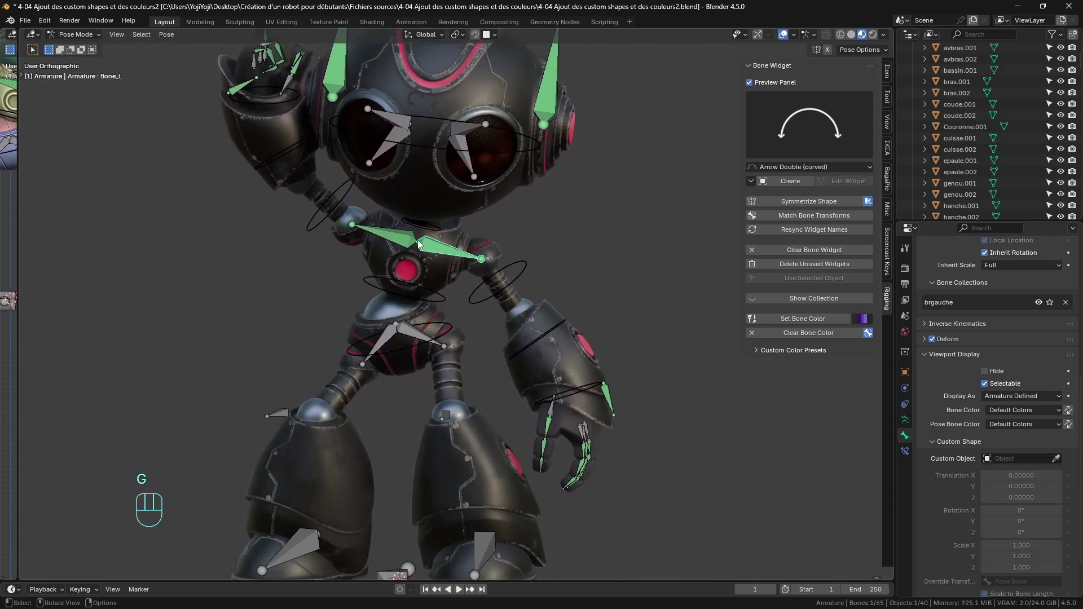
pyautogui.click(801, 183)
pyautogui.scroll(2, 475, 300)
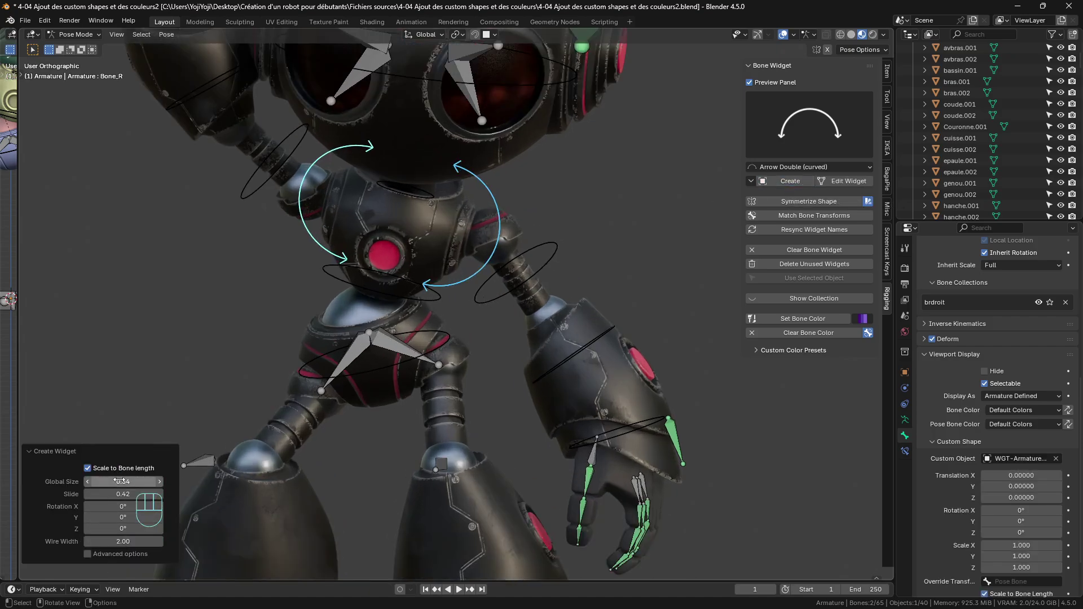
pyautogui.moveTo(119, 482); pyautogui.dragTo(144, 494)
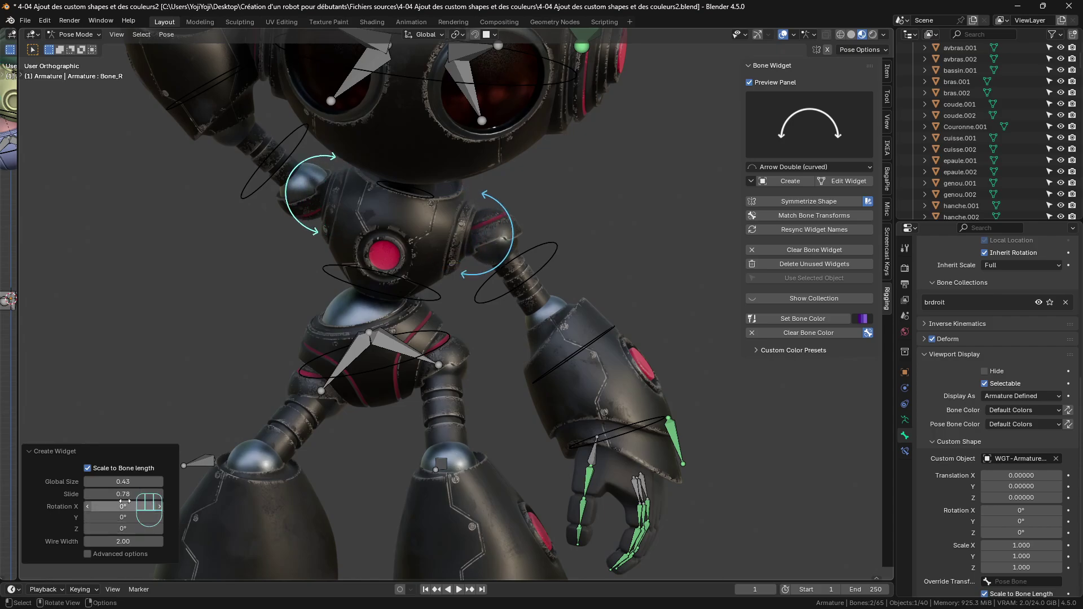
# Try rotating the shoulder widgets around the Z and Y axes and reset the rotations to 0°.
pyautogui.moveTo(120, 529); pyautogui.dragTo(121, 507)
pyautogui.click(115, 530)
pyautogui.write('0')
pyautogui.press('Return')
pyautogui.click(113, 517)
pyautogui.press('Return')
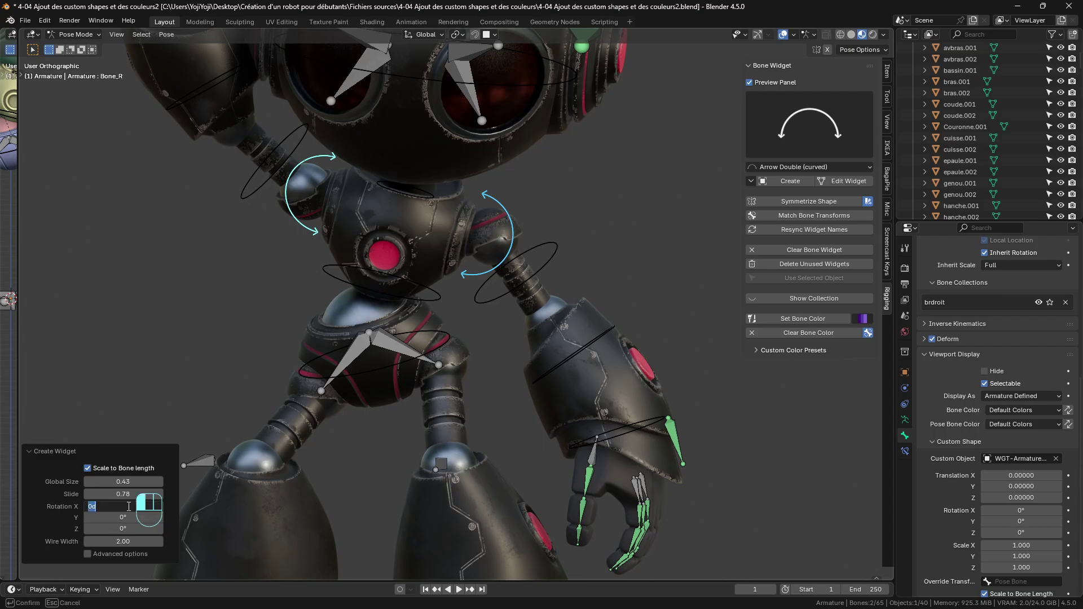
# Set the shoulder widgets' X rotation to 90° and their slide to 0.99.
pyautogui.write('90')
pyautogui.press('Return')
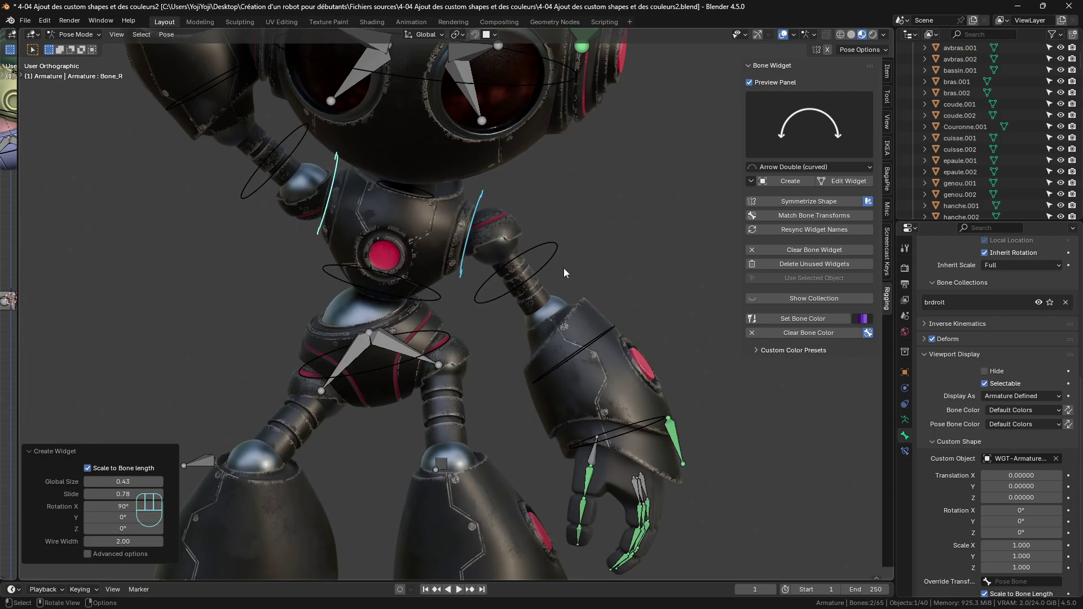
pyautogui.moveTo(565, 269); pyautogui.dragTo(531, 273, button='middle')
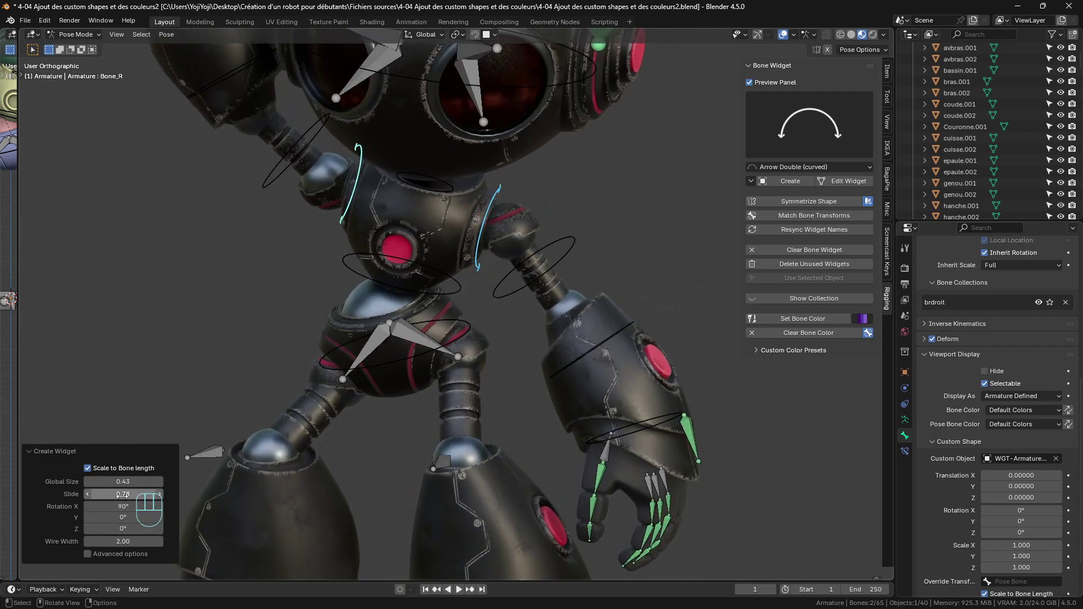
pyautogui.moveTo(121, 494); pyautogui.dragTo(151, 495)
pyautogui.moveTo(337, 344); pyautogui.dragTo(408, 226, button='middle')
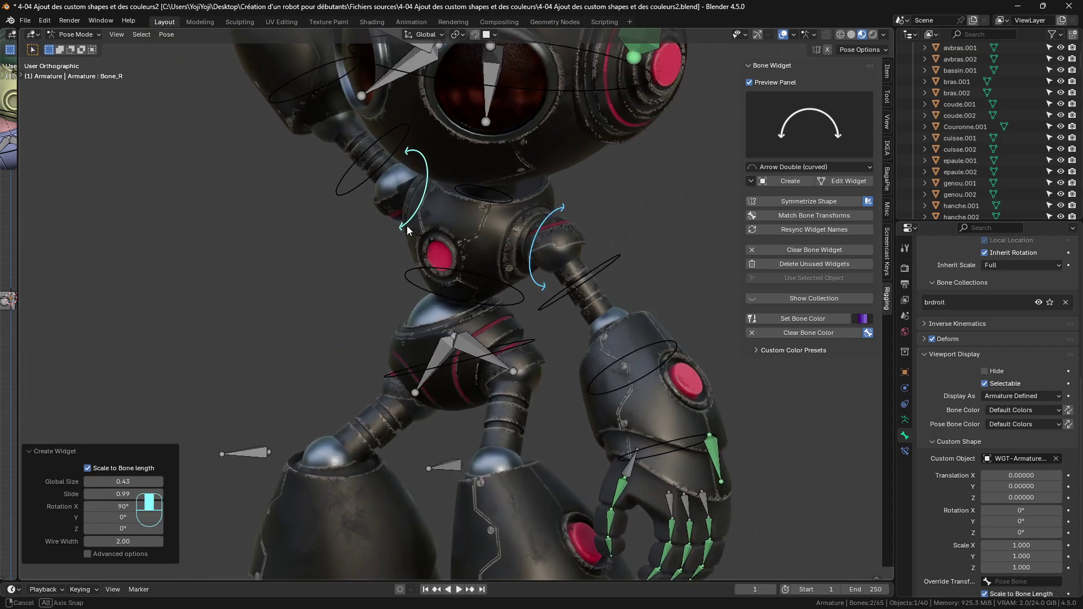
# Recreate the left shoulder's curved double-arrow widget with its X rotation set to -90°.
pyautogui.click(555, 214)
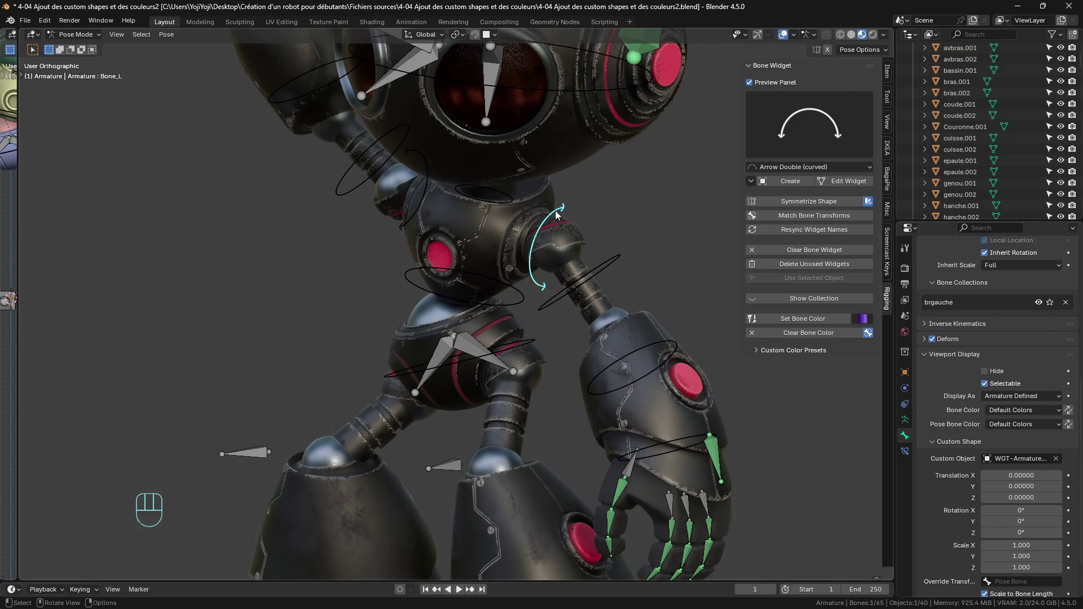
pyautogui.click(790, 181)
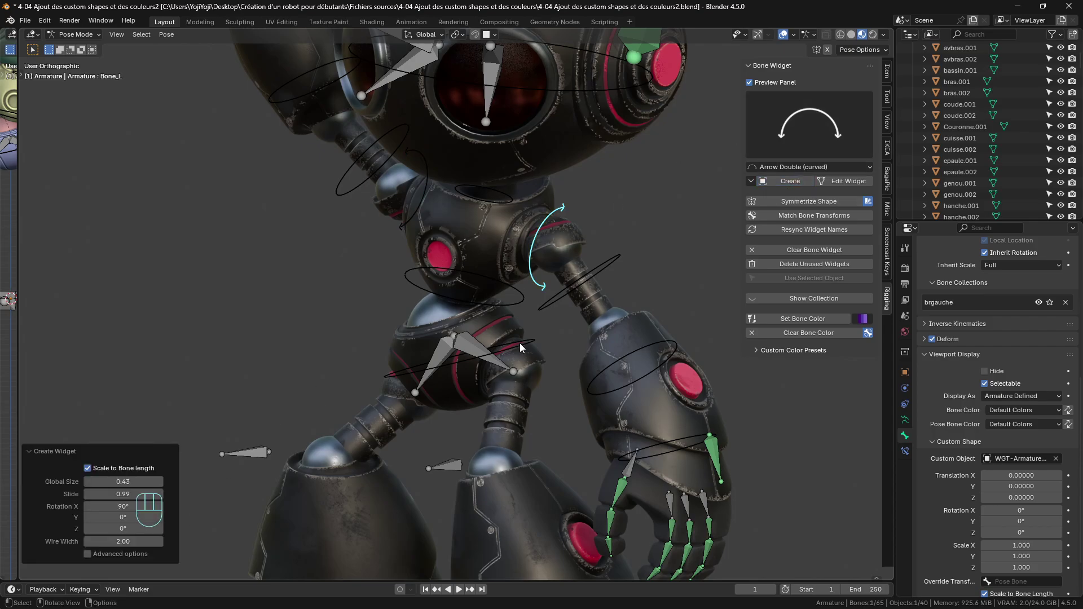
pyautogui.click(119, 506)
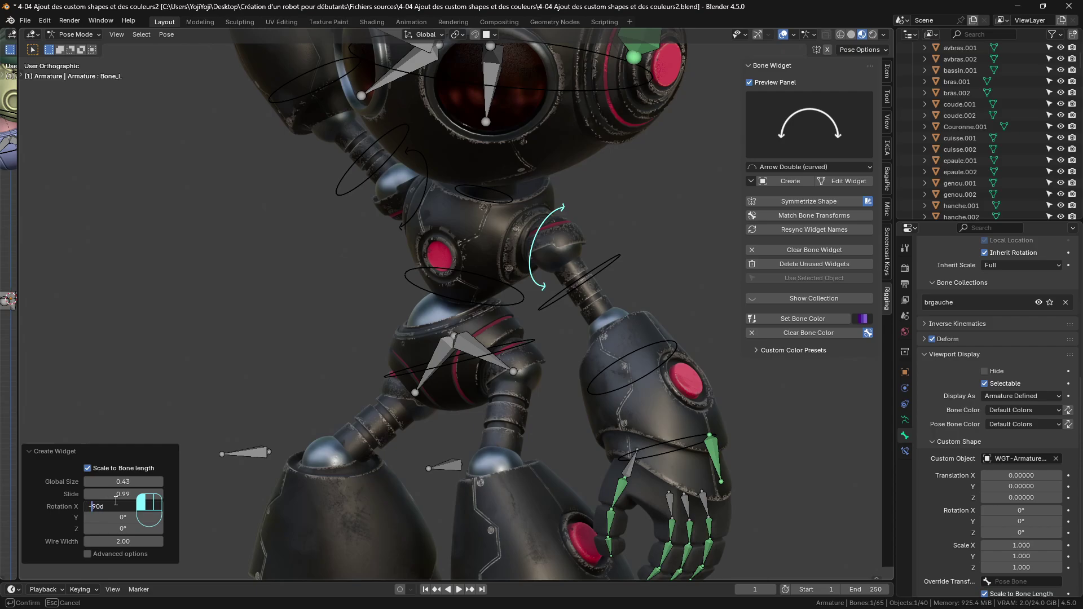
pyautogui.write('-90d')
pyautogui.press('Return')
pyautogui.click(499, 316)
pyautogui.keyDown('shift'); pyautogui.moveTo(498, 316); pyautogui.dragTo(520, 216, button='middle'); pyautogui.keyUp('shift')
pyautogui.scroll(-2, 484, 351)
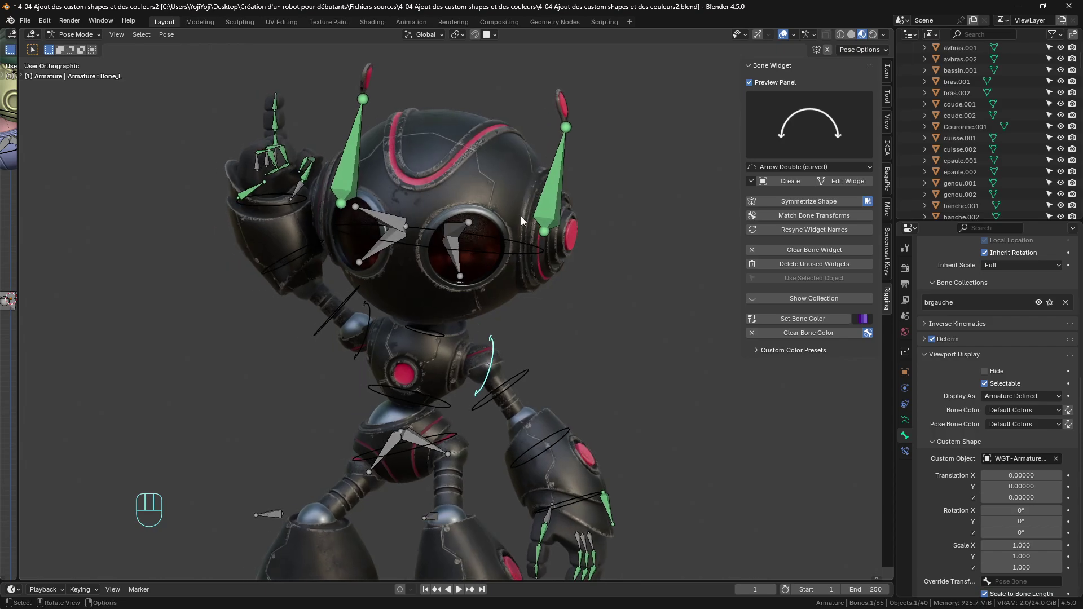
pyautogui.keyDown('shift'); pyautogui.click(367, 309); pyautogui.keyUp('shift')
# Create curved double-arrow widgets on both hip bones with the X rotation set to 90°.
pyautogui.scroll(-2, 455, 392)
pyautogui.keyDown('shift'); pyautogui.moveTo(455, 391); pyautogui.dragTo(466, 343, button='middle'); pyautogui.keyUp('shift')
pyautogui.scroll(3, 466, 343)
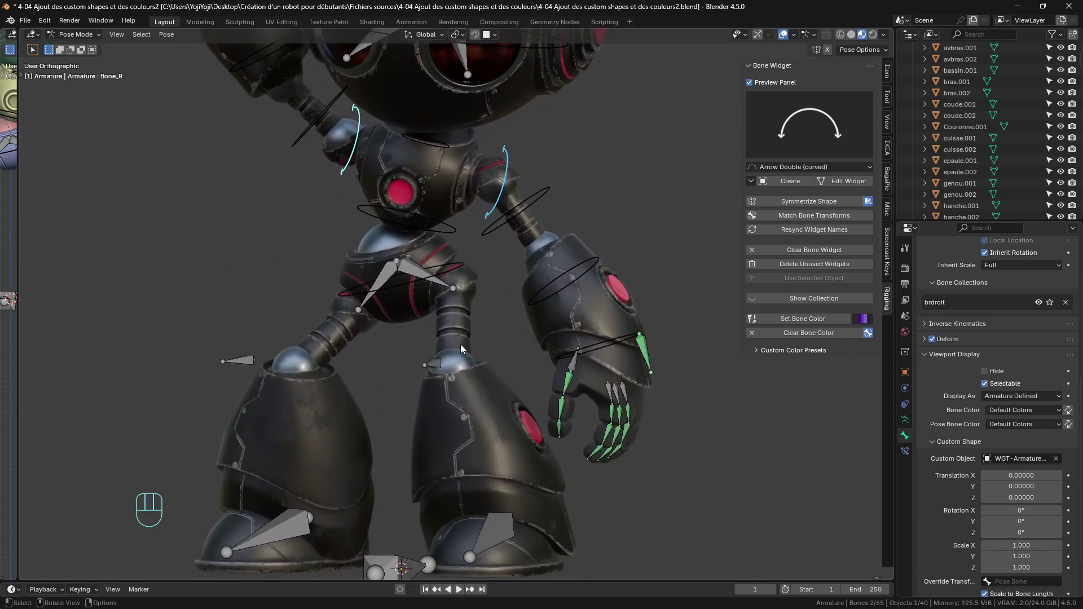
pyautogui.keyDown('shift'); pyautogui.click(450, 284); pyautogui.keyUp('shift')
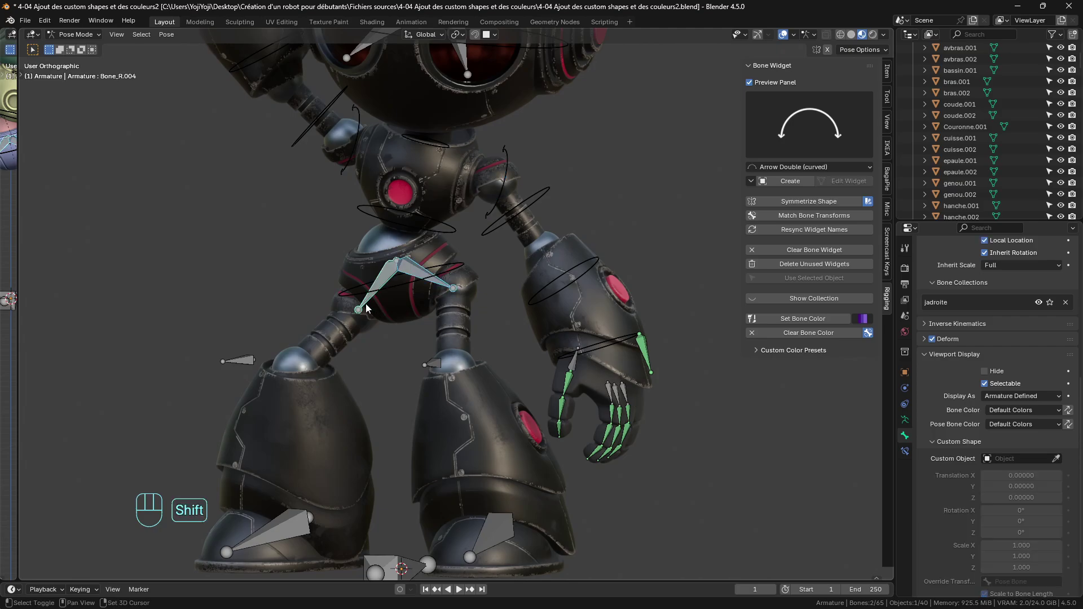
pyautogui.click(789, 181)
pyautogui.moveTo(465, 322); pyautogui.dragTo(414, 324, button='middle')
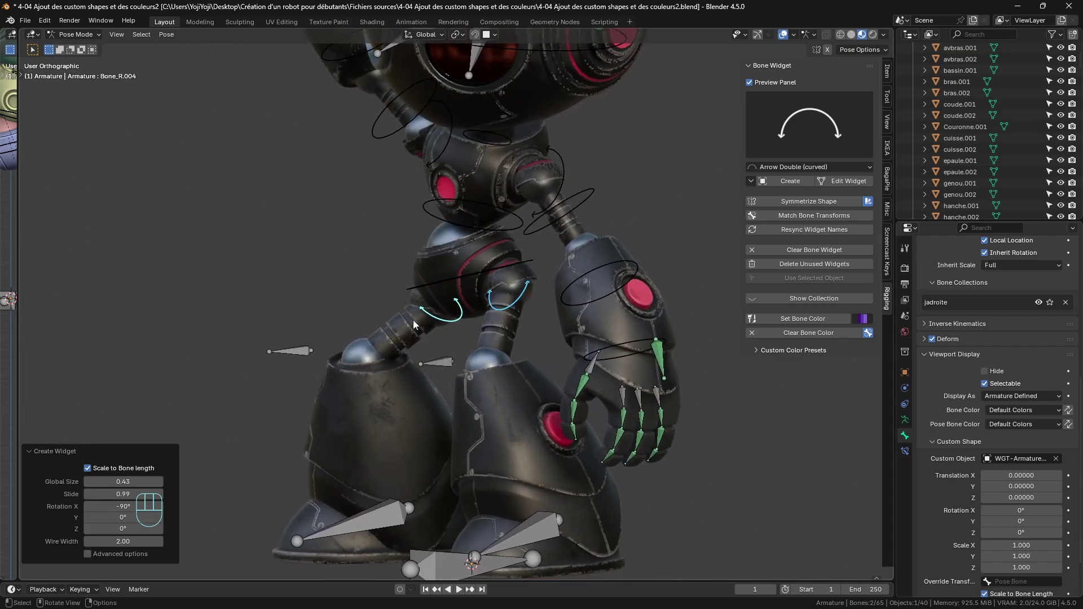
pyautogui.click(133, 505)
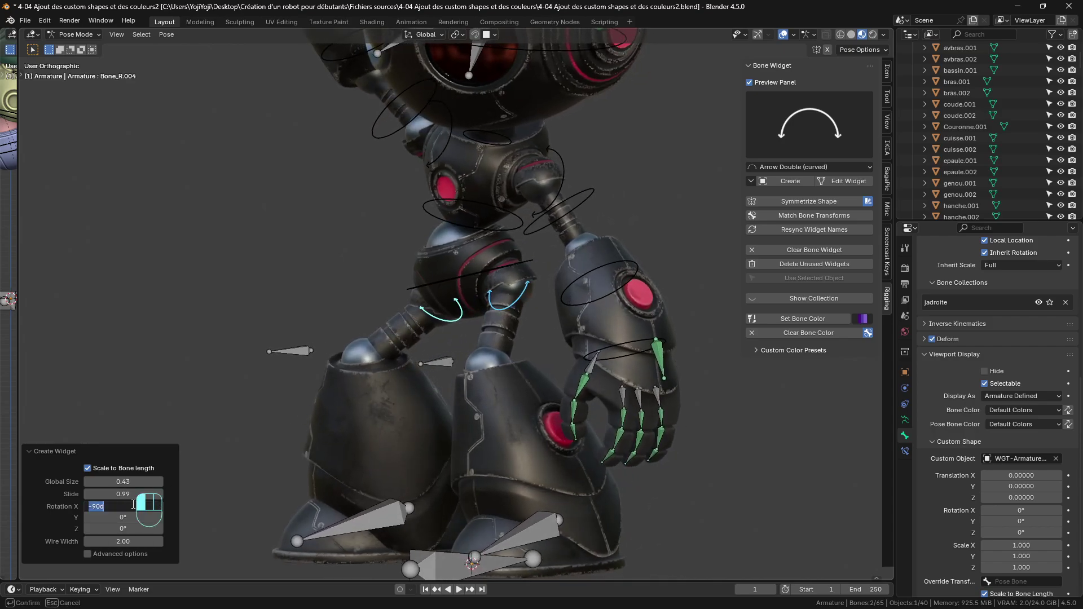
pyautogui.write('90')
pyautogui.press('Return')
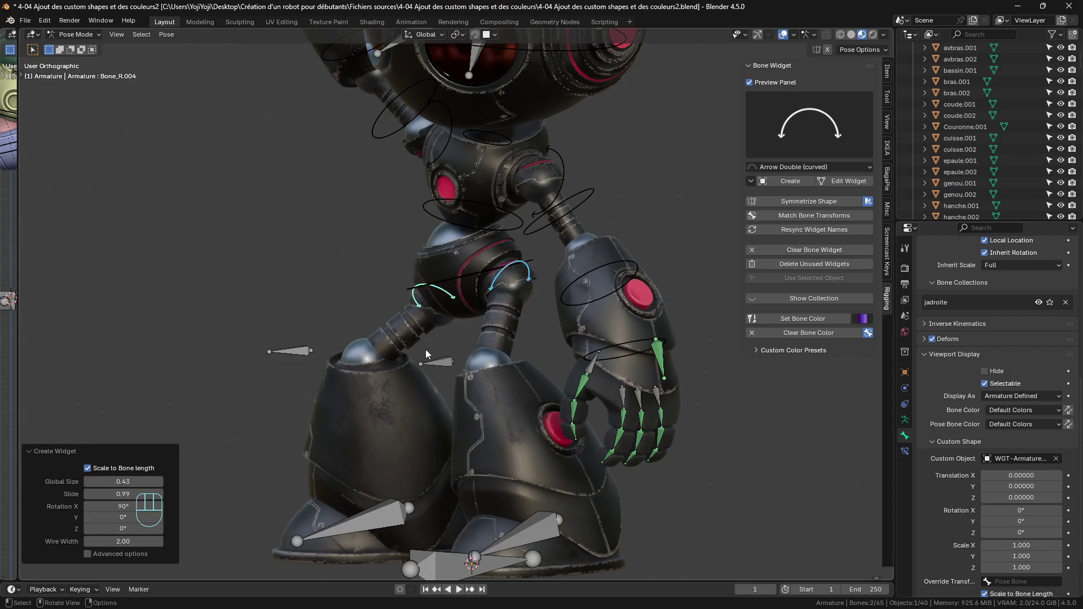
pyautogui.moveTo(425, 350); pyautogui.dragTo(513, 292, button='middle')
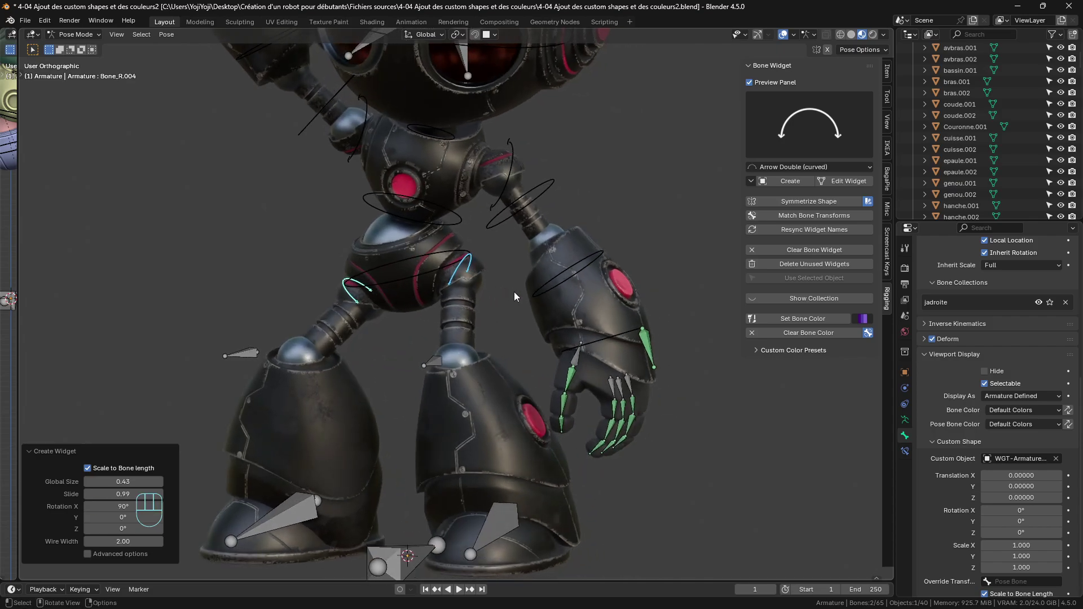
# Try moving the control bone in front of the robot's left knee.
pyautogui.click(434, 360)
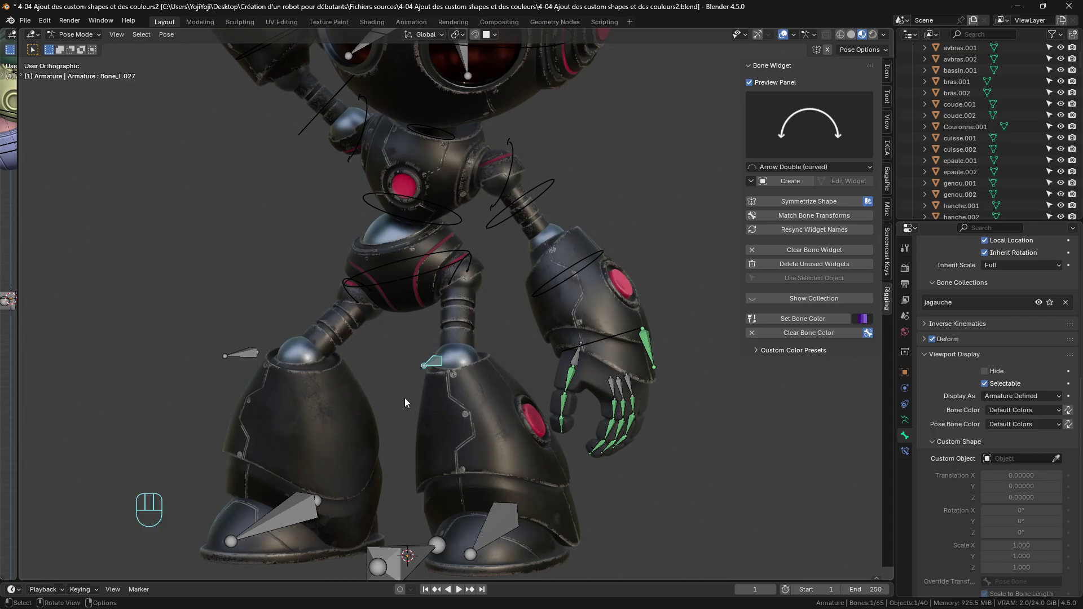
pyautogui.moveTo(405, 398); pyautogui.dragTo(395, 395, button='middle')
pyautogui.press('g')
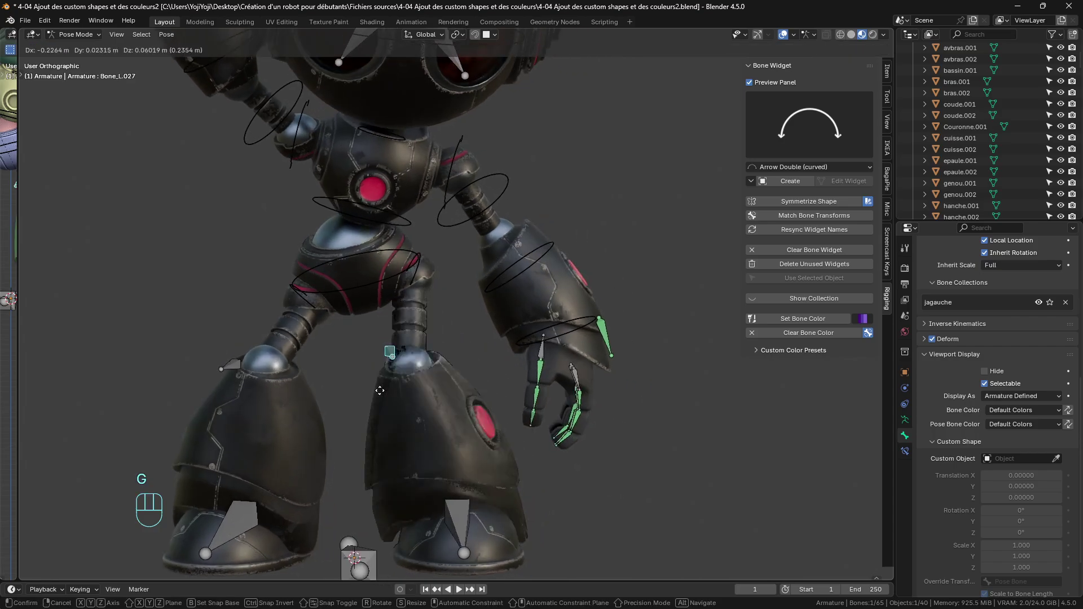
pyautogui.press('Escape')
# Try moving the left foot bone and rotating it around the Z axis to test the leg.
pyautogui.click(467, 530)
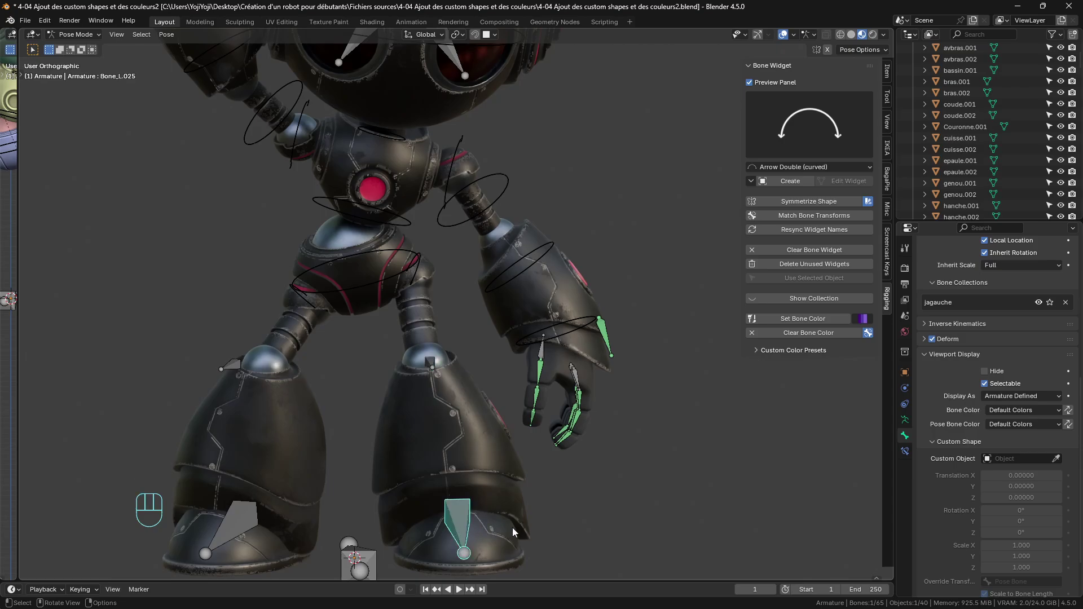
pyautogui.press('r')
pyautogui.press('g')
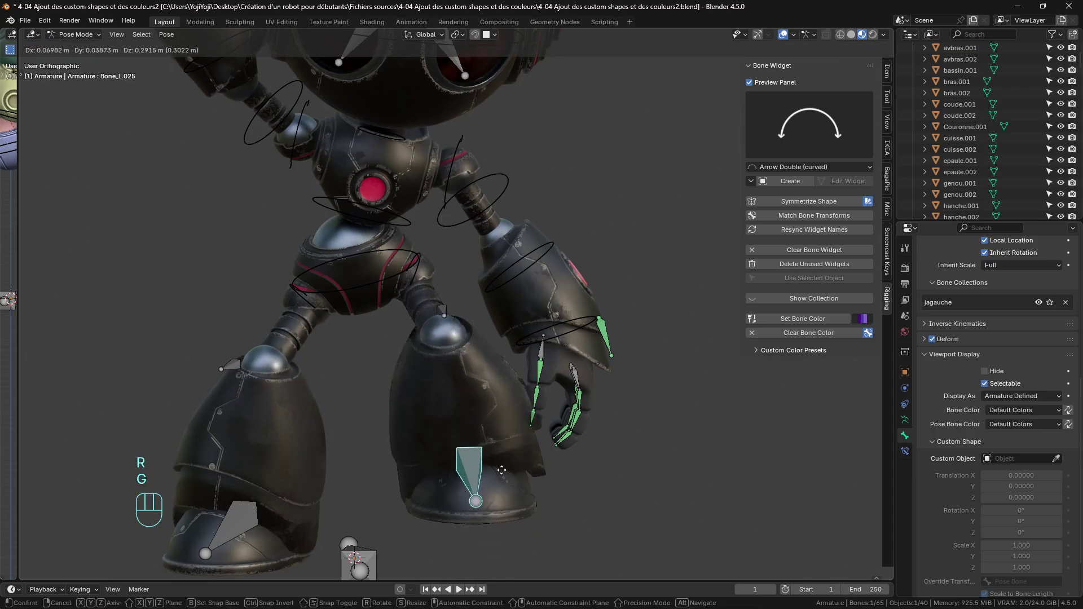
pyautogui.press('r')
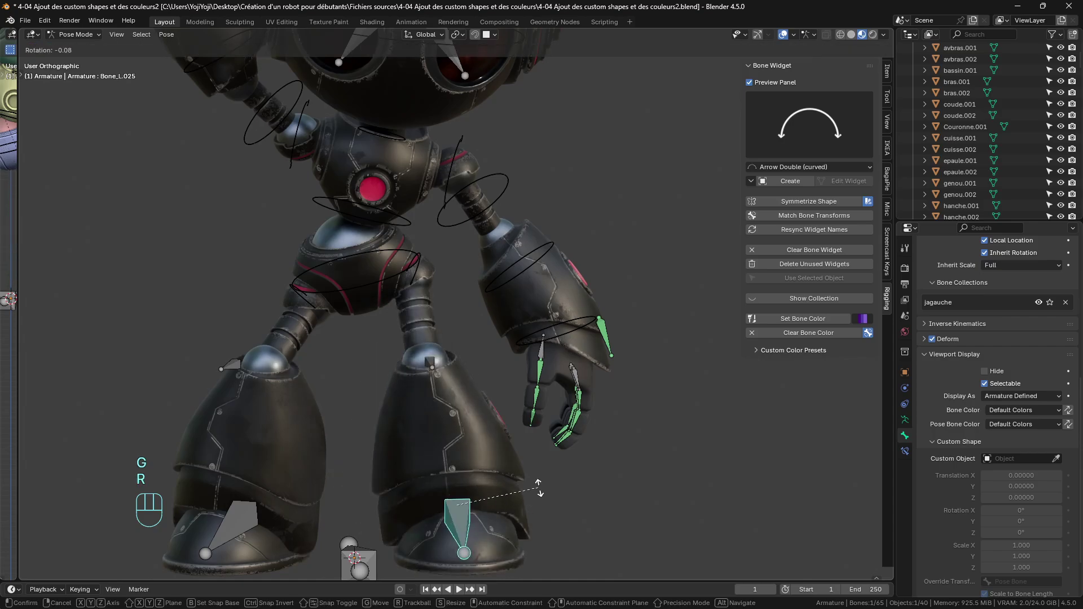
pyautogui.press('z')
pyautogui.click(512, 430)
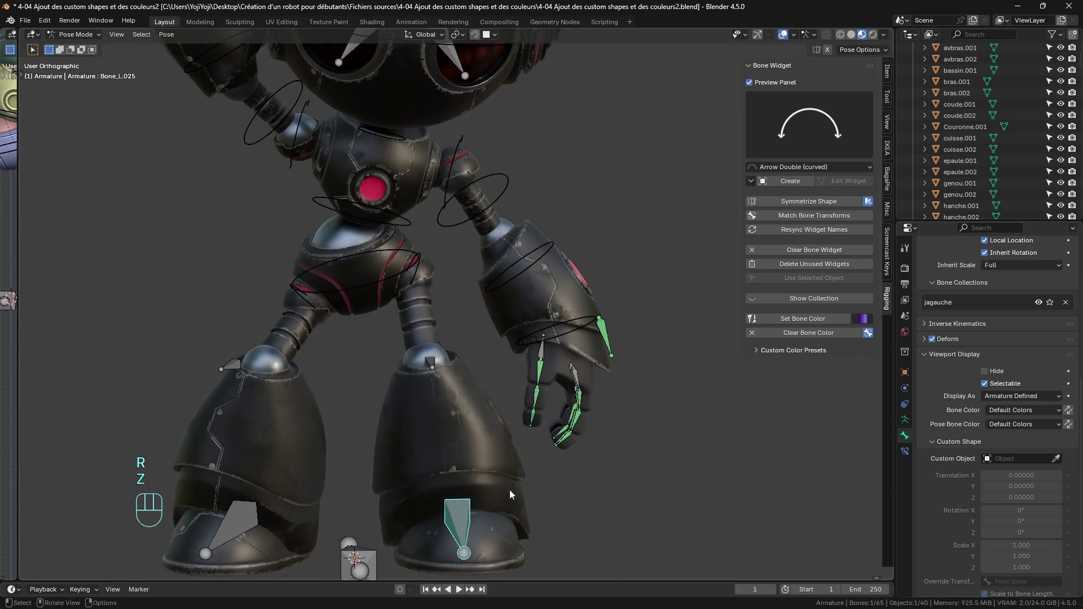
# Create Sphere widgets on the control bones in front of both knees.
pyautogui.scroll(-5, 503, 430)
pyautogui.scroll(5, 502, 432)
pyautogui.click(430, 359)
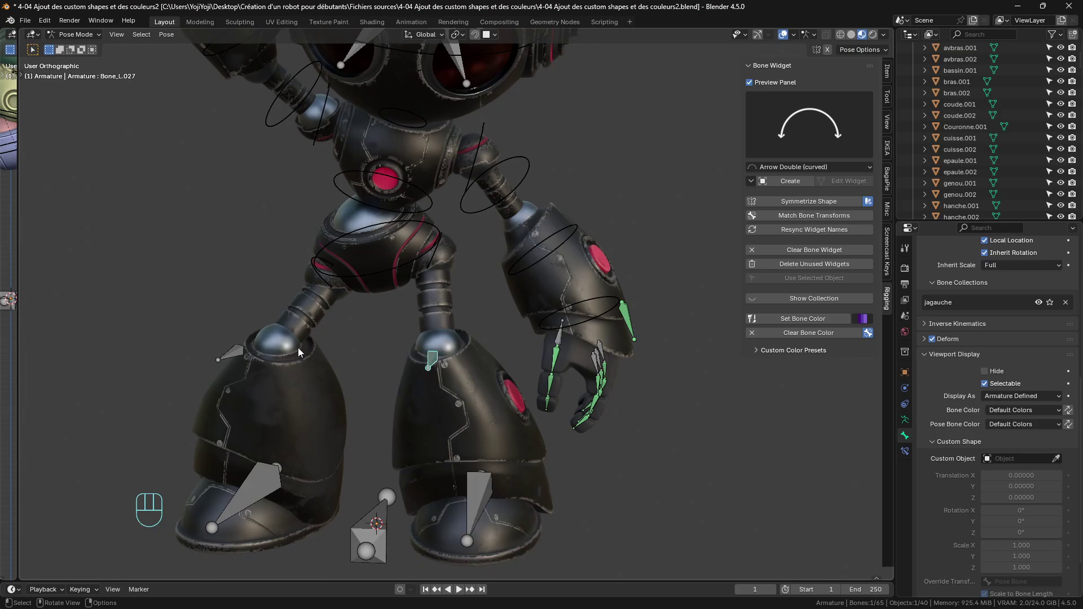
pyautogui.keyDown('shift'); pyautogui.click(233, 353); pyautogui.keyUp('shift')
pyautogui.click(833, 116)
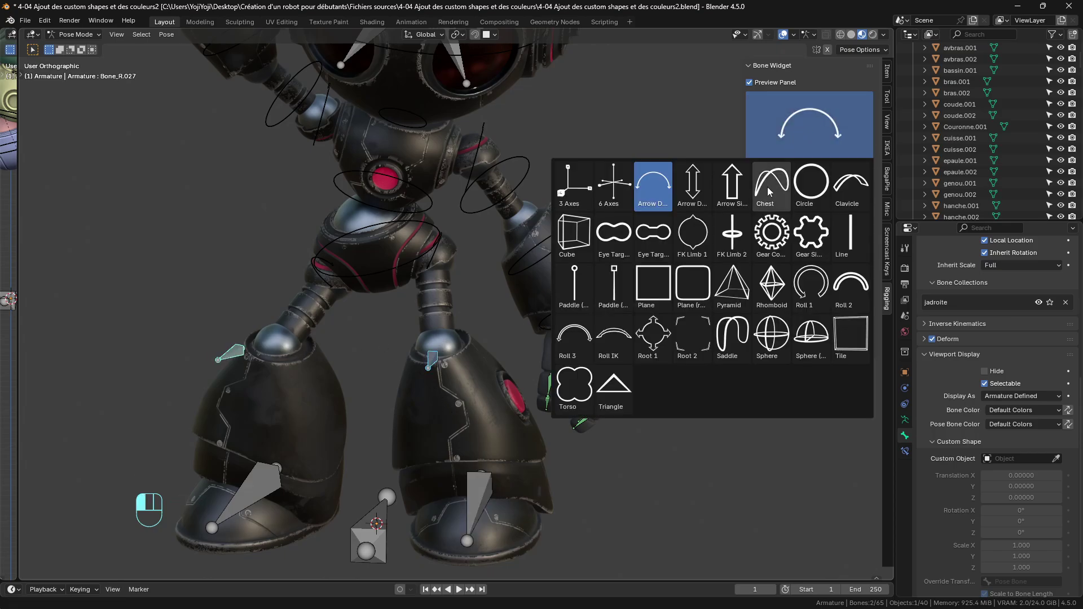
pyautogui.click(772, 334)
pyautogui.scroll(-5, 442, 403)
pyautogui.scroll(4, 431, 393)
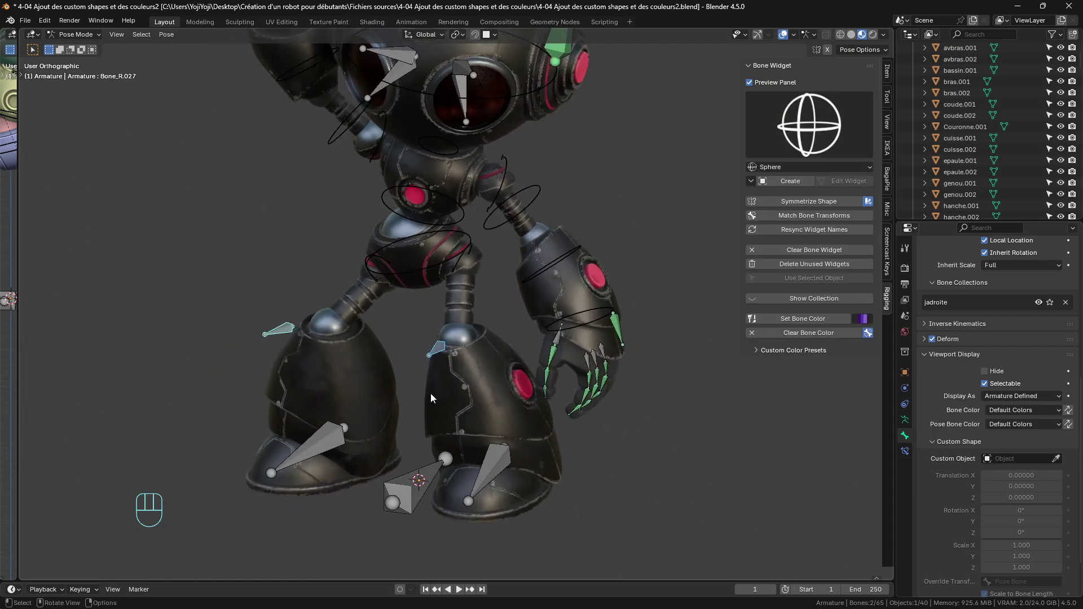
pyautogui.click(790, 181)
# Set the knee Sphere widgets' global size to 2.80 and slide to 1.65.
pyautogui.click(124, 481)
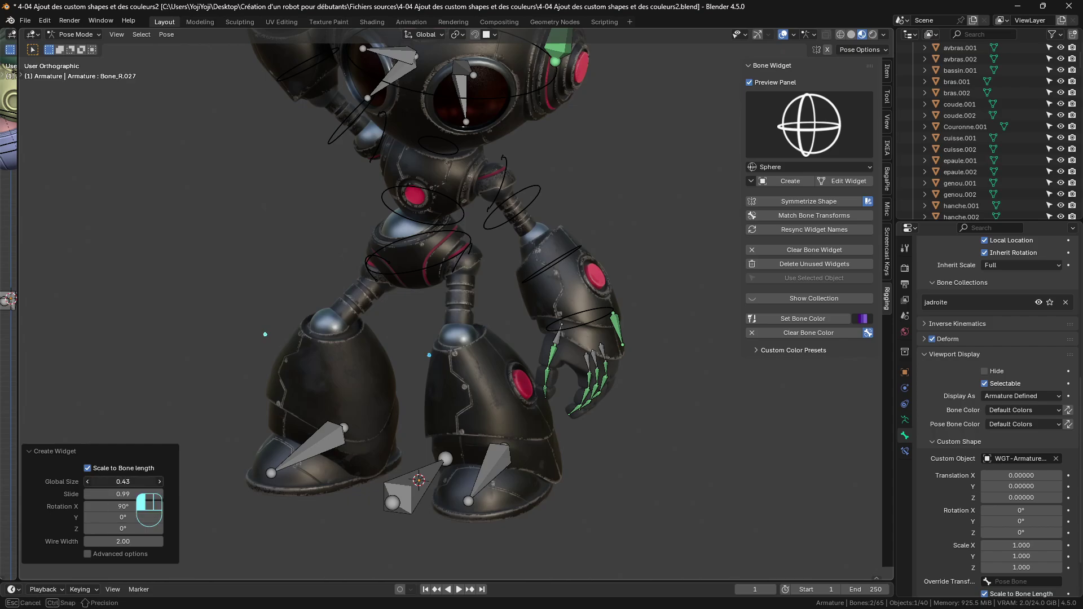
pyautogui.write('1.42')
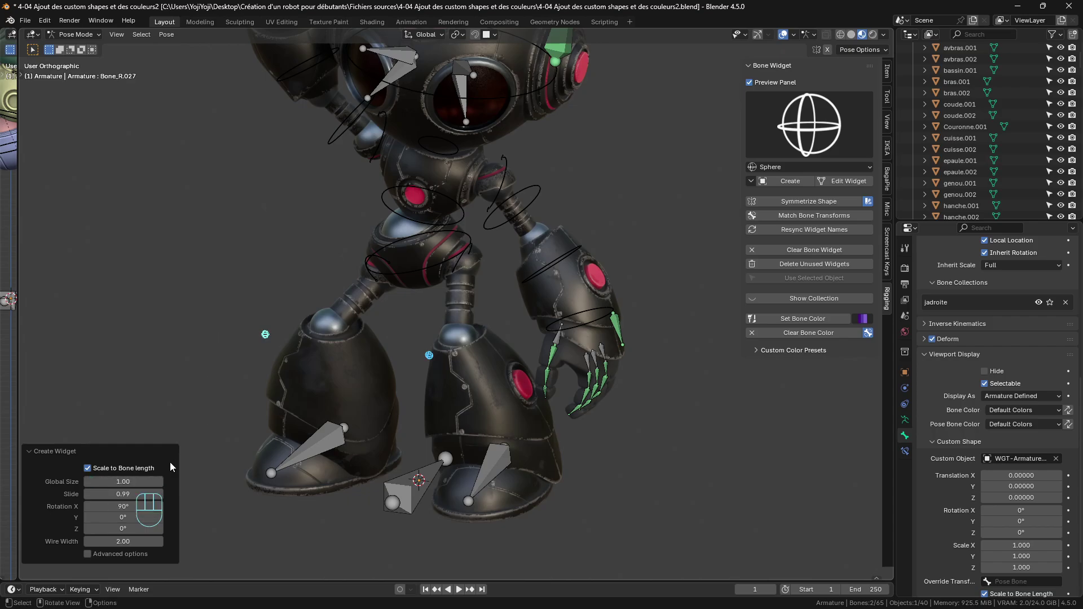
pyautogui.press('Return')
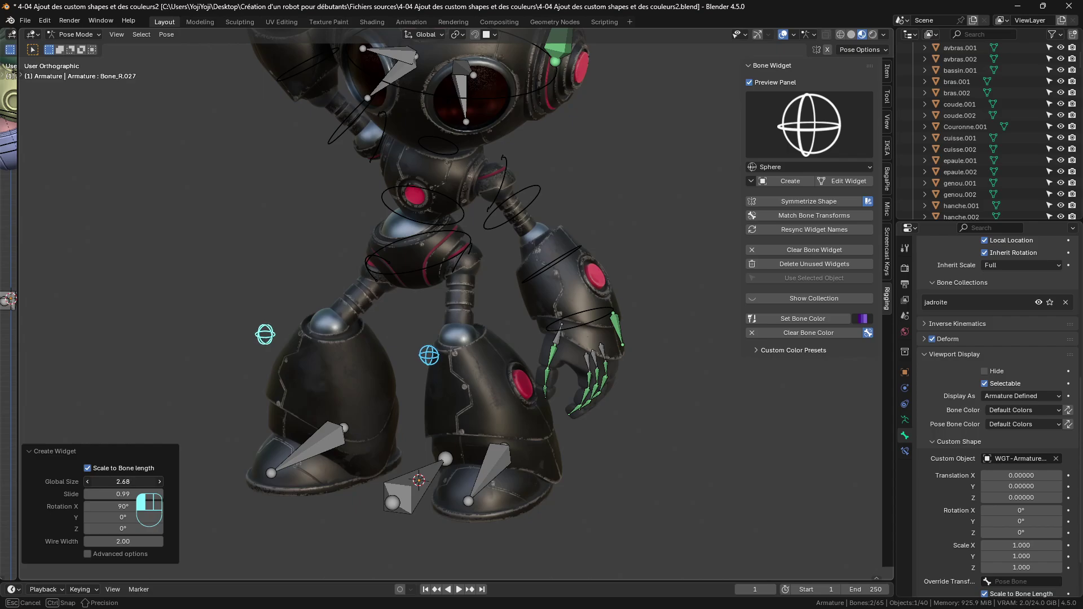
pyautogui.moveTo(123, 481); pyautogui.dragTo(156, 495)
pyautogui.moveTo(426, 436); pyautogui.dragTo(307, 330, button='middle')
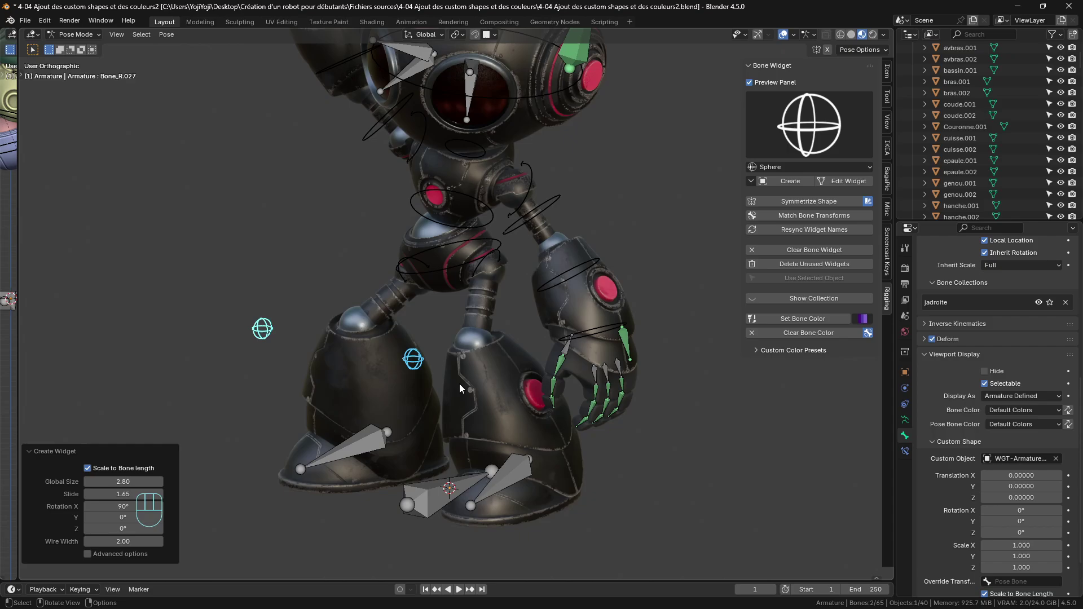
# Create FK Limb 1 widgets on both foot bones.
pyautogui.click(351, 446)
pyautogui.keyDown('shift'); pyautogui.click(504, 478); pyautogui.keyUp('shift')
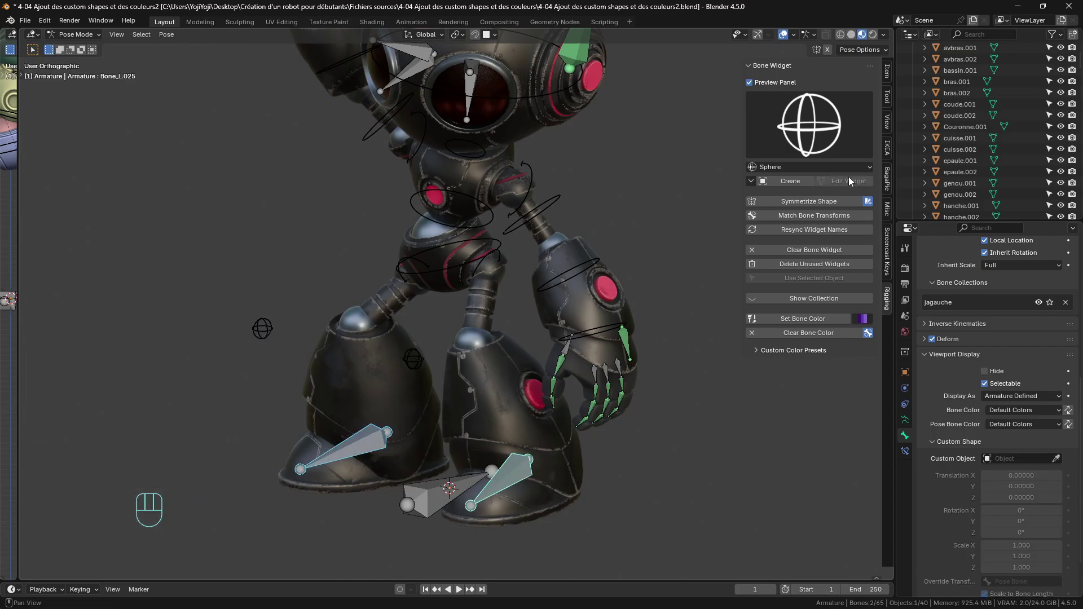
pyautogui.click(793, 151)
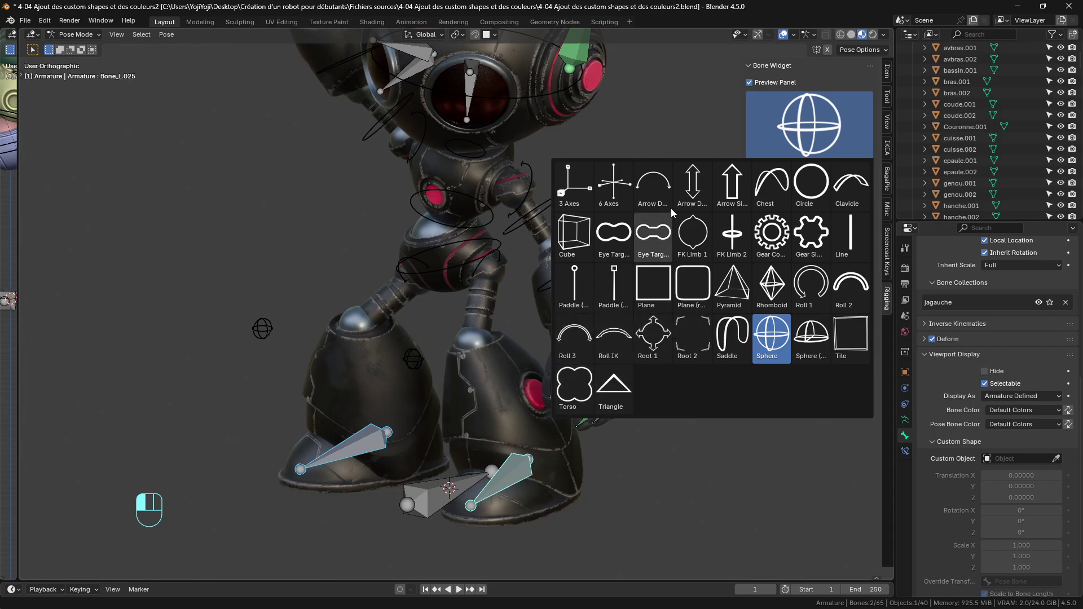
pyautogui.click(693, 234)
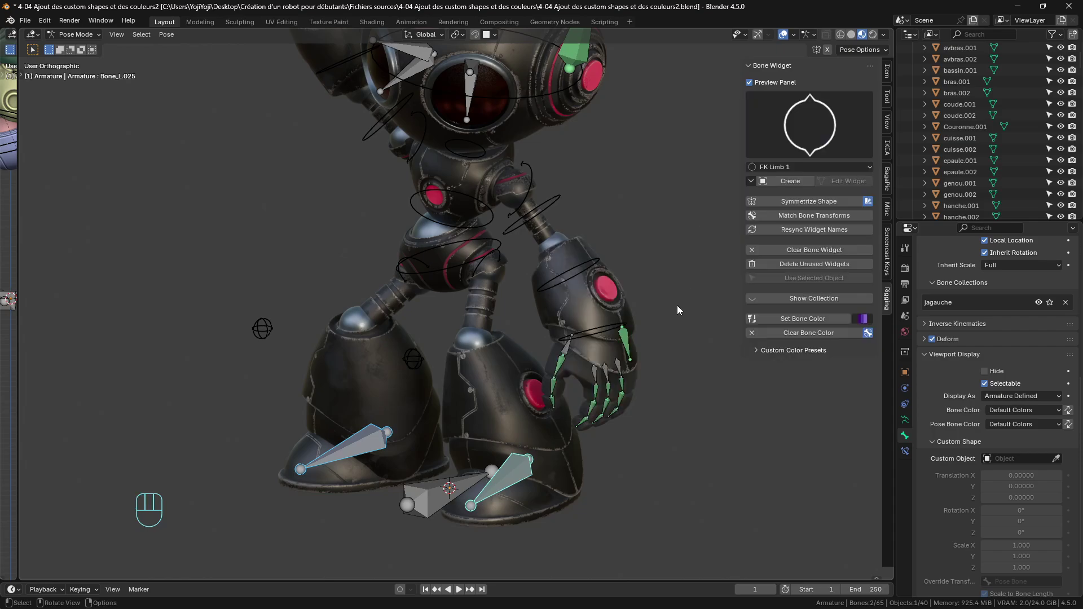
pyautogui.scroll(-3, 489, 389)
pyautogui.scroll(4, 489, 390)
pyautogui.keyDown('shift'); pyautogui.moveTo(492, 422); pyautogui.dragTo(830, 226, button='middle'); pyautogui.keyUp('shift')
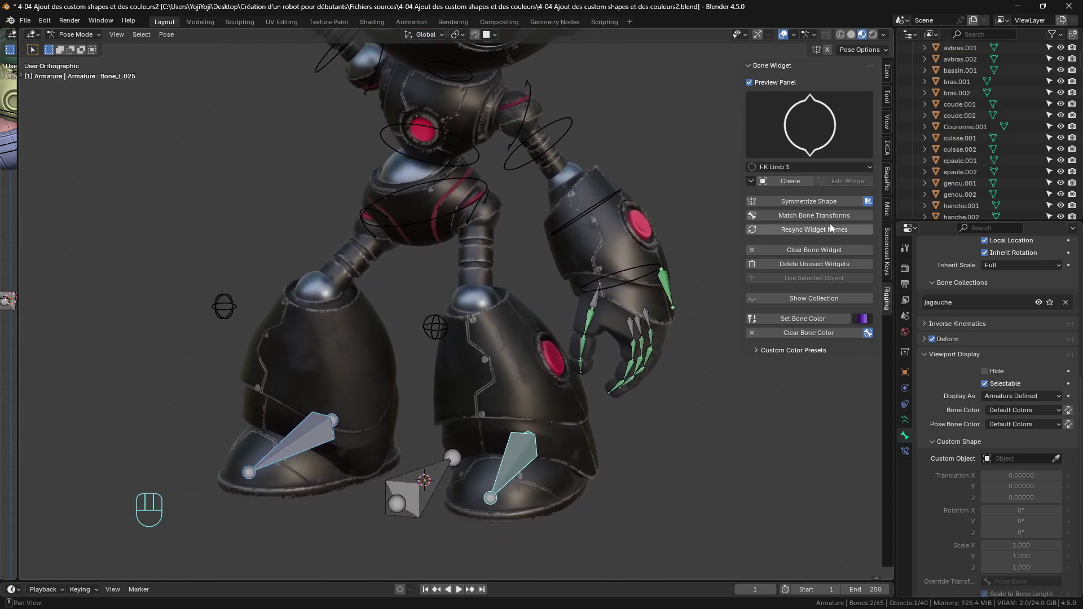
pyautogui.click(789, 181)
pyautogui.scroll(-4, 508, 333)
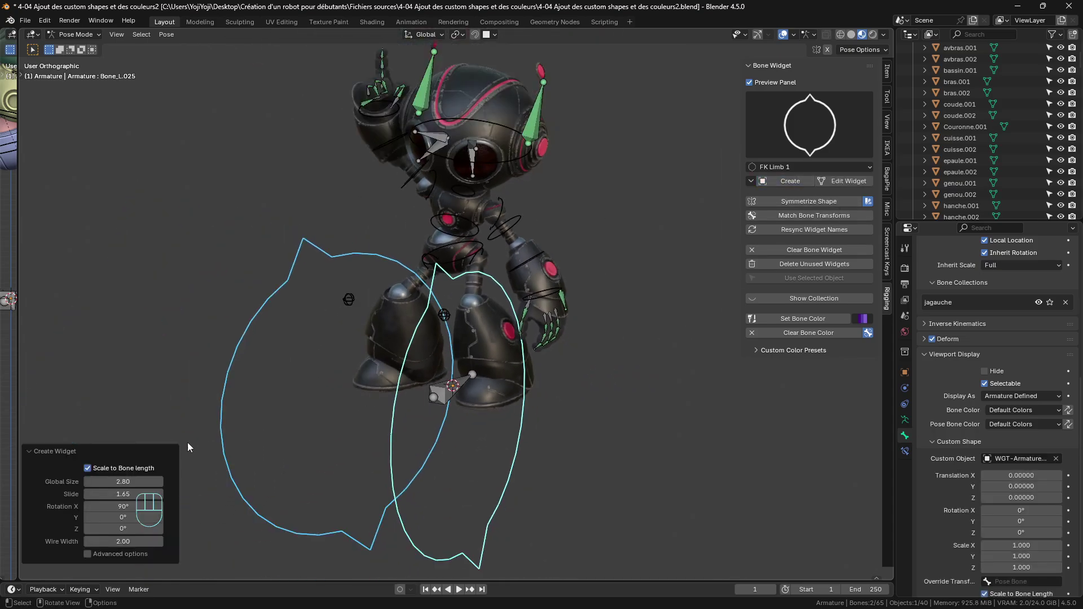
# Set the foot FK Limb 1 widgets' global size to 1, slide to 0 and X rotation to 0°.
pyautogui.moveTo(123, 481); pyautogui.dragTo(125, 481)
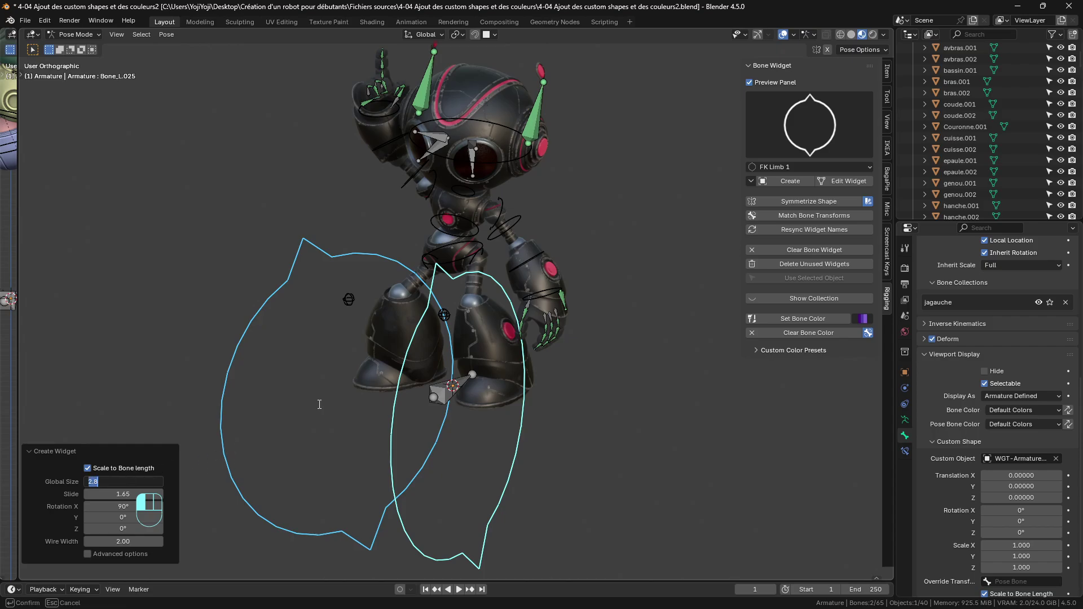
pyautogui.write('1')
pyautogui.press('Return')
pyautogui.scroll(2, 397, 405)
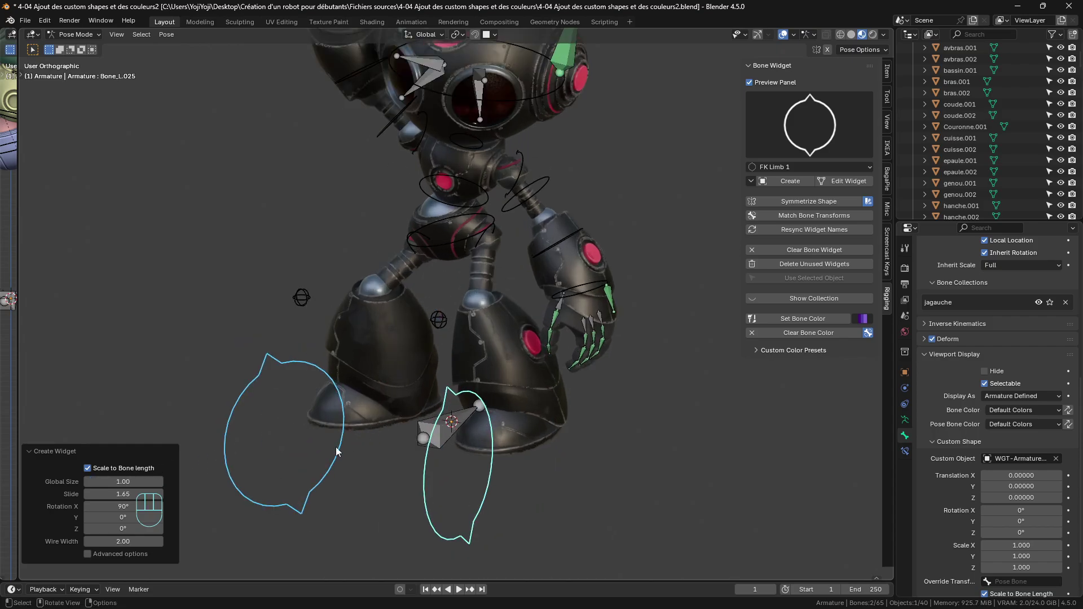
pyautogui.click(114, 495)
pyautogui.write('0')
pyautogui.press('Return')
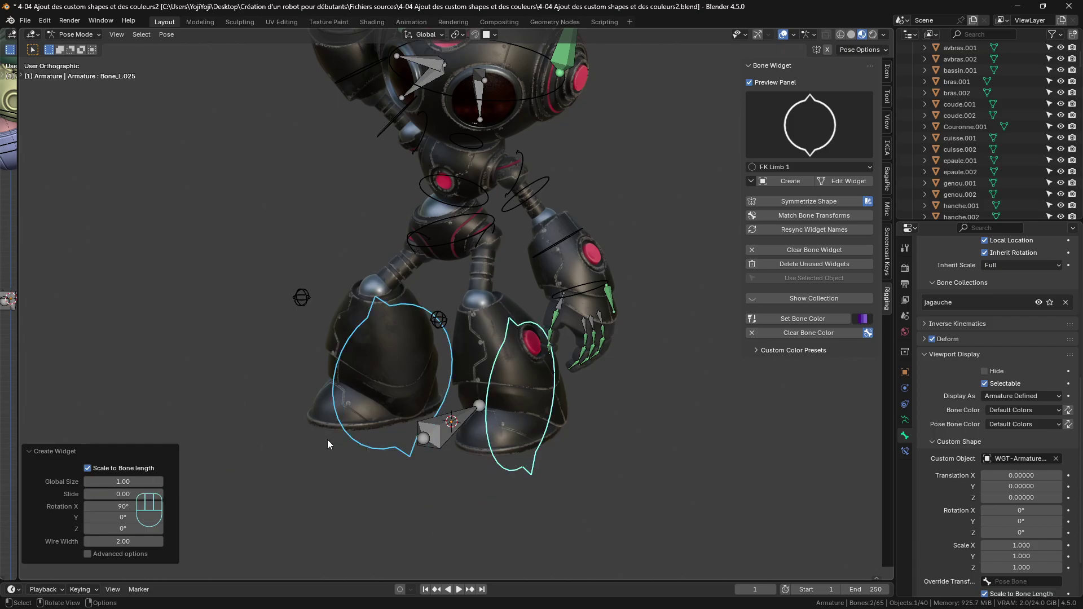
pyautogui.click(123, 506)
pyautogui.write('0')
pyautogui.press('Return')
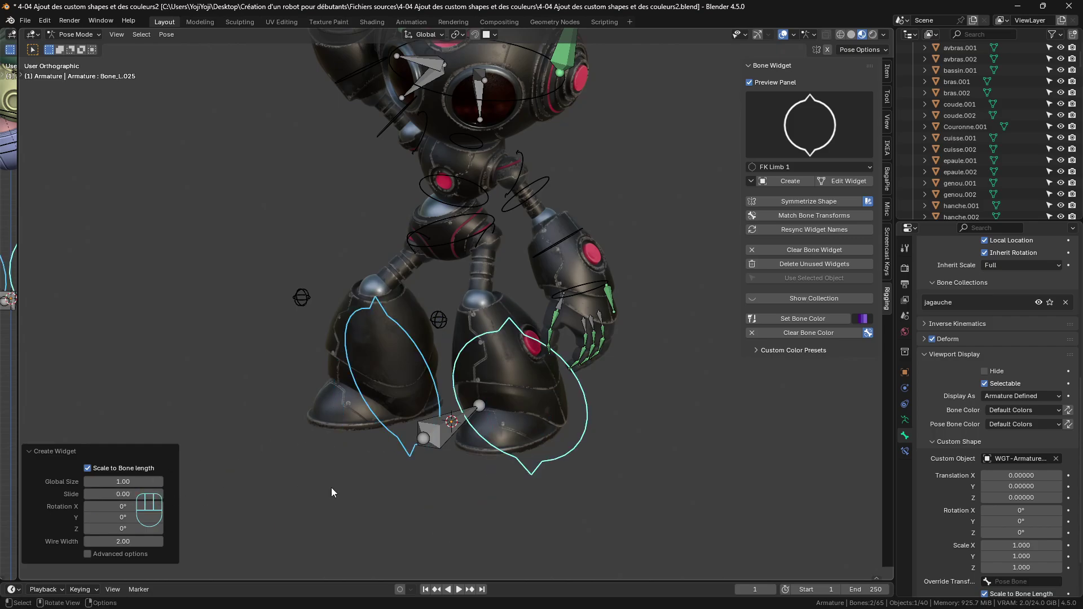
# Try rotating the foot widgets around their Y axis and reset the Y rotation to 0°.
pyautogui.moveTo(331, 488); pyautogui.dragTo(285, 468, button='middle')
pyautogui.moveTo(123, 517); pyautogui.dragTo(128, 518)
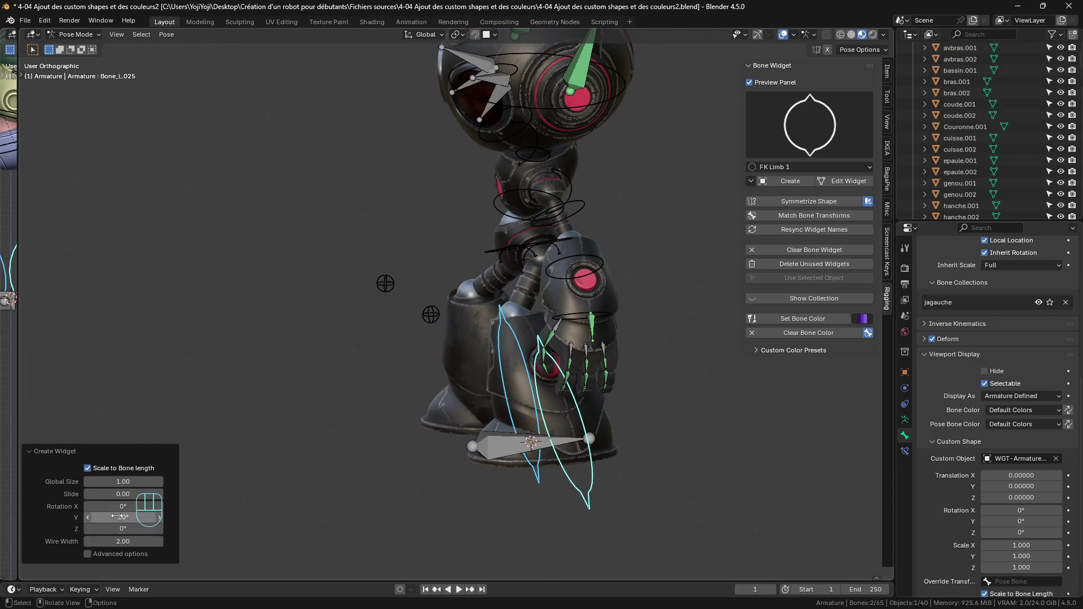
pyautogui.click(158, 518)
pyautogui.write('0')
pyautogui.press('Return')
# Set the foot widgets' Z rotation to 90° so they lie flat around the ankles.
pyautogui.moveTo(118, 531); pyautogui.dragTo(219, 533)
pyautogui.moveTo(219, 534); pyautogui.dragTo(306, 558, button='middle')
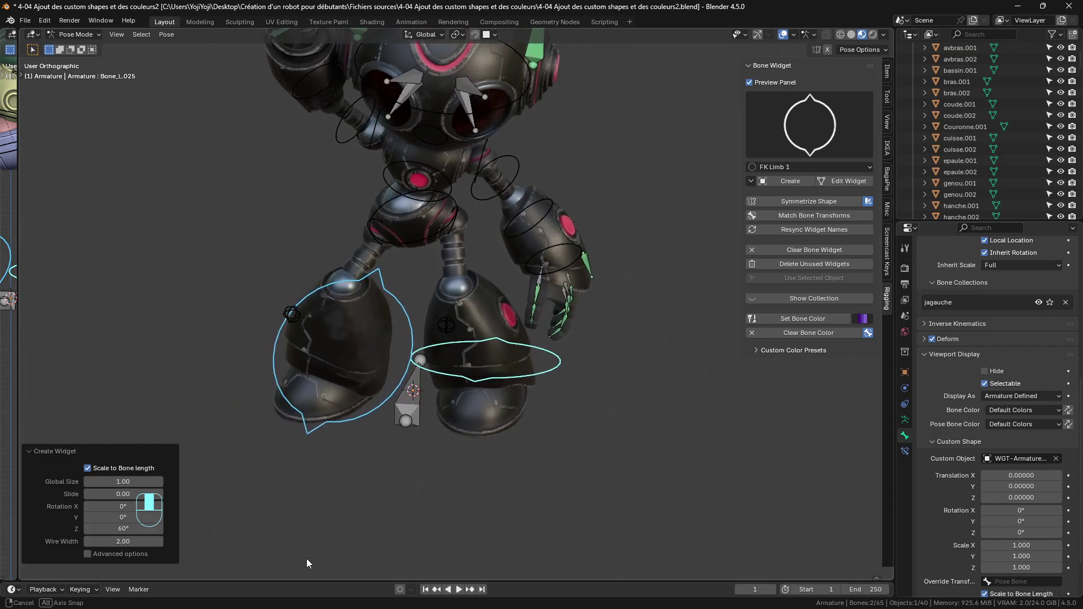
pyautogui.click(122, 529)
pyautogui.write('9')
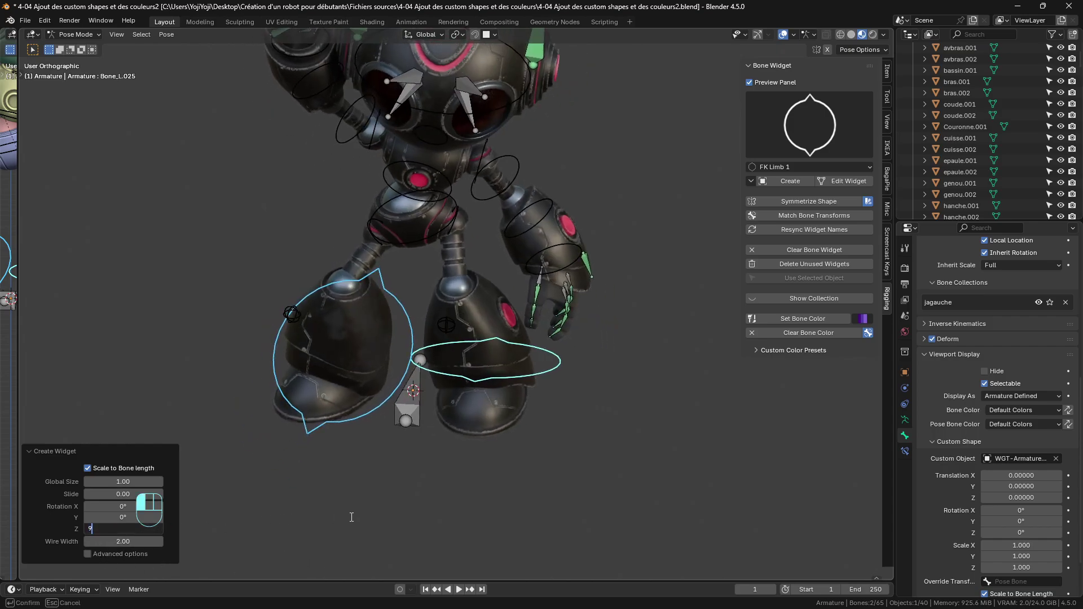
pyautogui.write('0')
pyautogui.press('Return')
# Reduce the foot widgets' global size to 0.67 and set their slide to 0.33.
pyautogui.moveTo(371, 522); pyautogui.dragTo(534, 433, button='middle')
pyautogui.moveTo(123, 481); pyautogui.dragTo(95, 481)
pyautogui.moveTo(324, 429); pyautogui.dragTo(282, 406, button='middle')
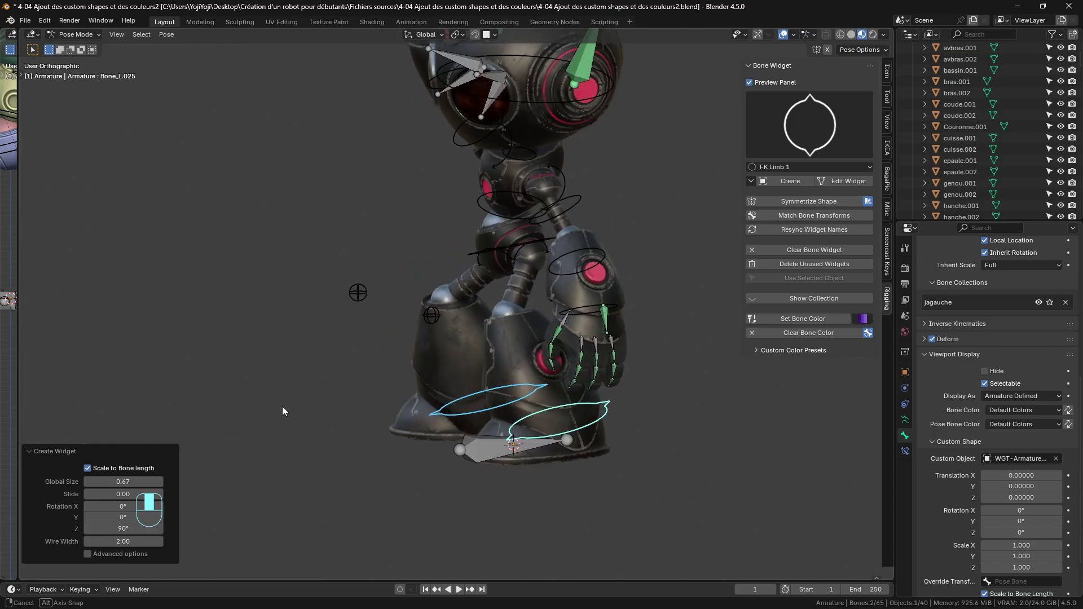
pyautogui.moveTo(111, 494); pyautogui.dragTo(138, 494)
pyautogui.moveTo(471, 434)
pyautogui.mouseDown(button='middle')
pyautogui.moveTo(462, 430)
pyautogui.moveTo(519, 404)
pyautogui.moveTo(452, 401)
pyautogui.moveTo(474, 424)
pyautogui.mouseUp(button='middle')
pyautogui.scroll(3, 474, 424)
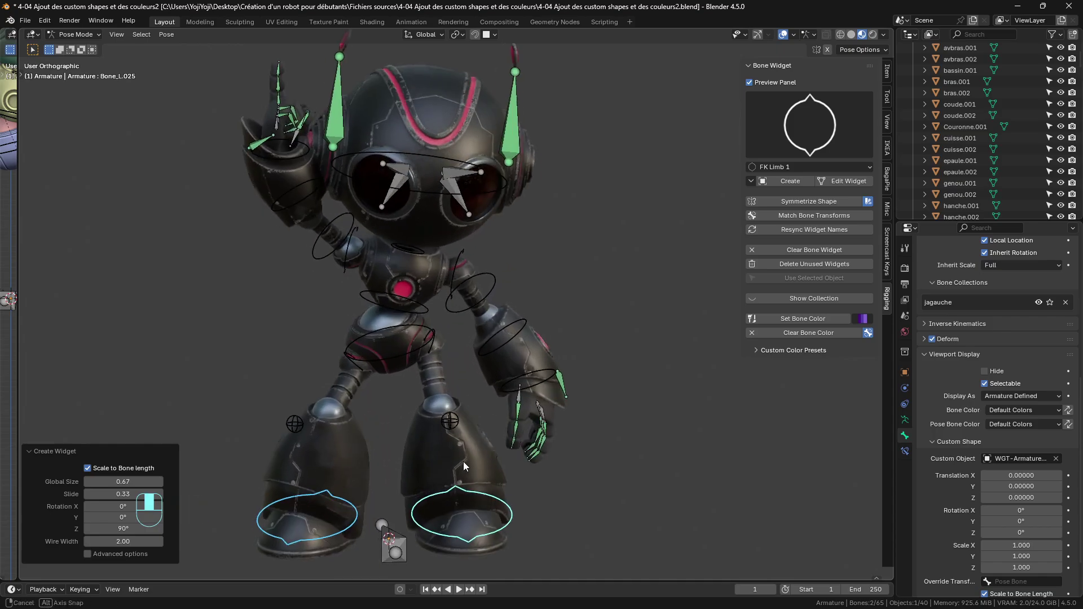
# Try moving the left and right foot bones by their new widgets, cancelling each move.
pyautogui.click(516, 520)
pyautogui.press('g')
pyautogui.rightClick(523, 483)
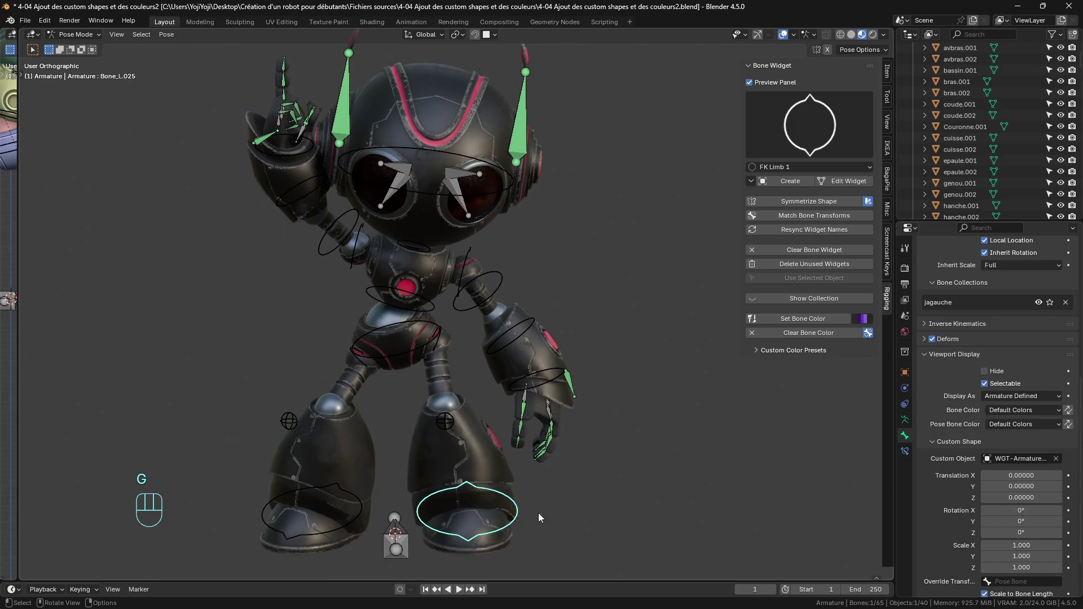
pyautogui.press('g')
pyautogui.rightClick(383, 505)
pyautogui.click(358, 510)
pyautogui.press('g')
pyautogui.rightClick(356, 479)
# Select the finger-control bone beside the left wrist and try rotating it, cancelling the rotation.
pyautogui.scroll(-2, 426, 445)
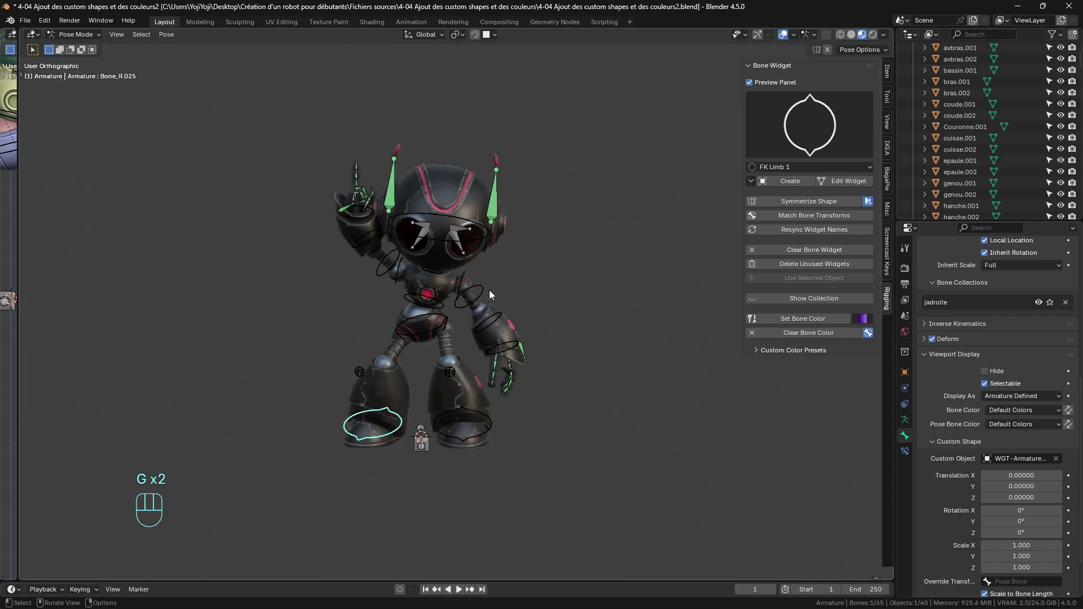
pyautogui.scroll(5, 489, 290)
pyautogui.scroll(-5, 467, 371)
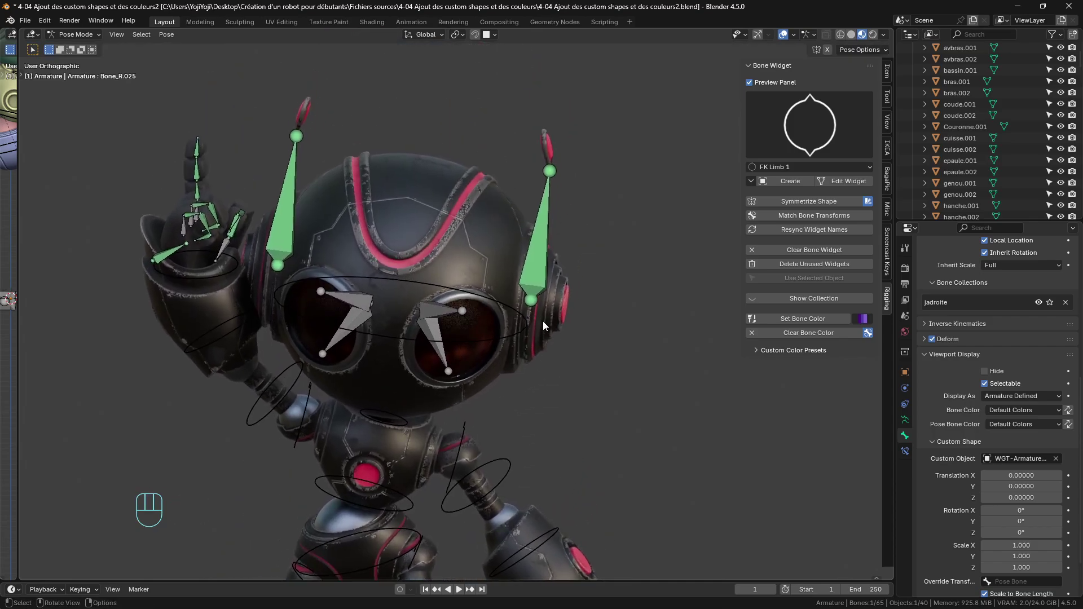
pyautogui.click(521, 384)
pyautogui.scroll(3, 521, 386)
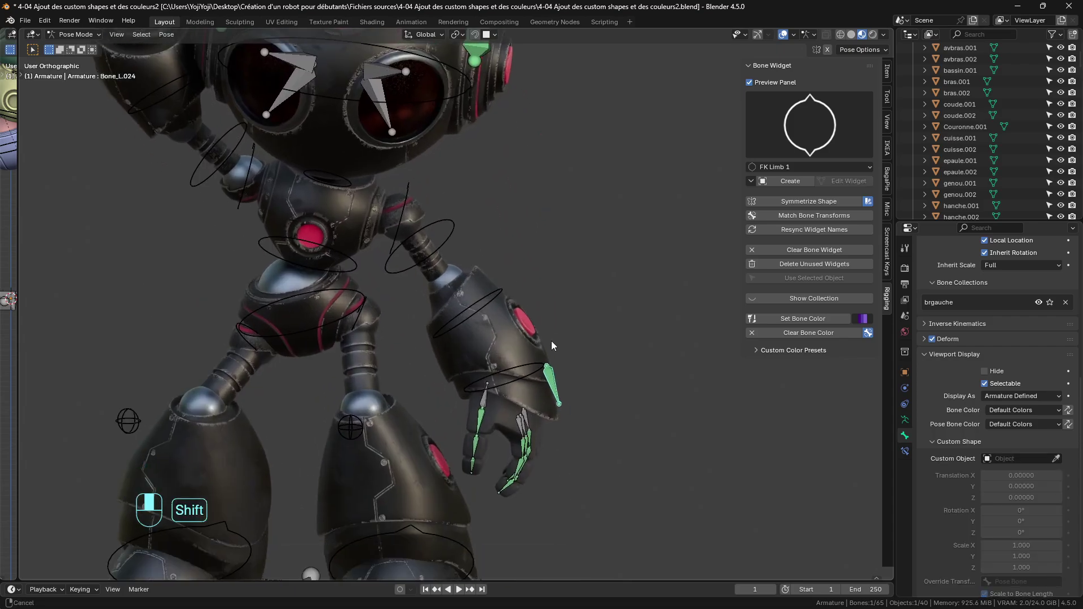
pyautogui.keyDown('shift'); pyautogui.scroll(-2, 550, 341); pyautogui.keyUp('shift')
pyautogui.press('r')
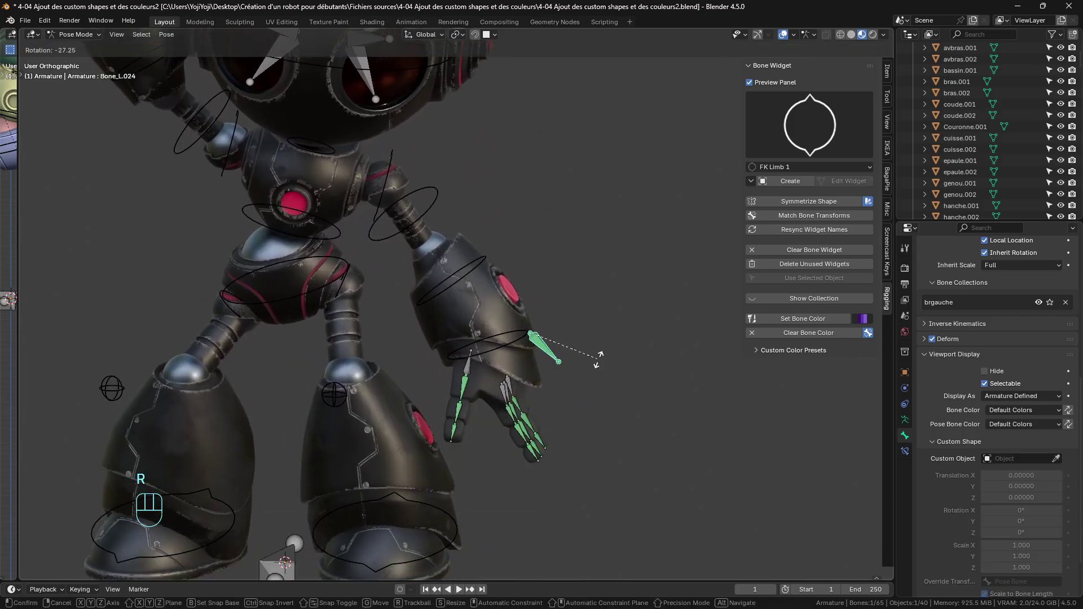
pyautogui.rightClick(592, 367)
# Add the right wrist's finger-control bone to the selection and create Arrow Double (curved) widgets on both control bones.
pyautogui.scroll(-2, 356, 222)
pyautogui.keyDown('shift'); pyautogui.scroll(2, 321, 289); pyautogui.keyUp('shift')
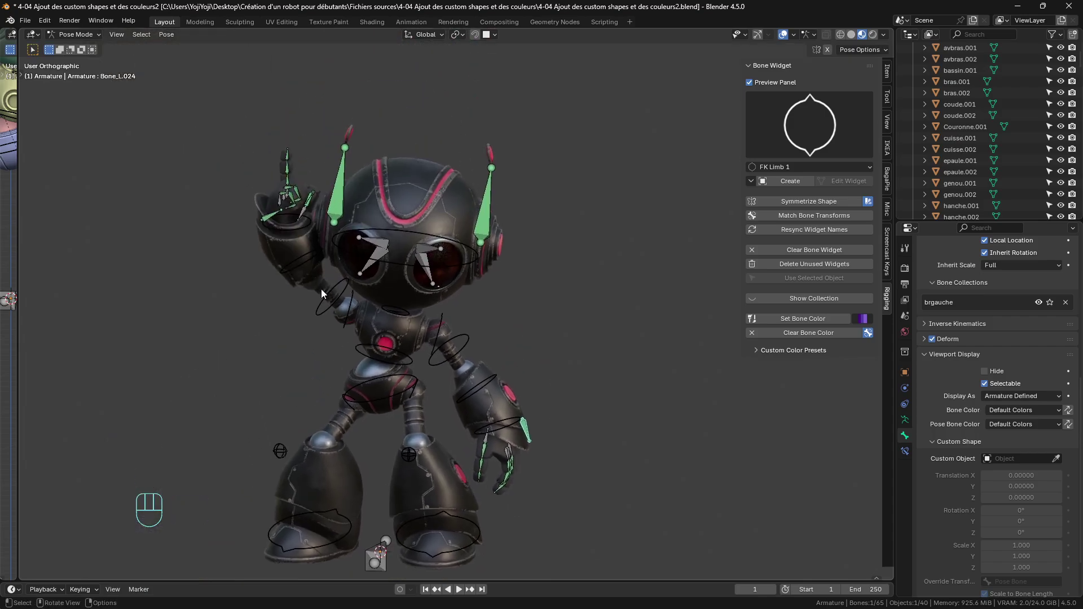
pyautogui.scroll(2, 191, 191)
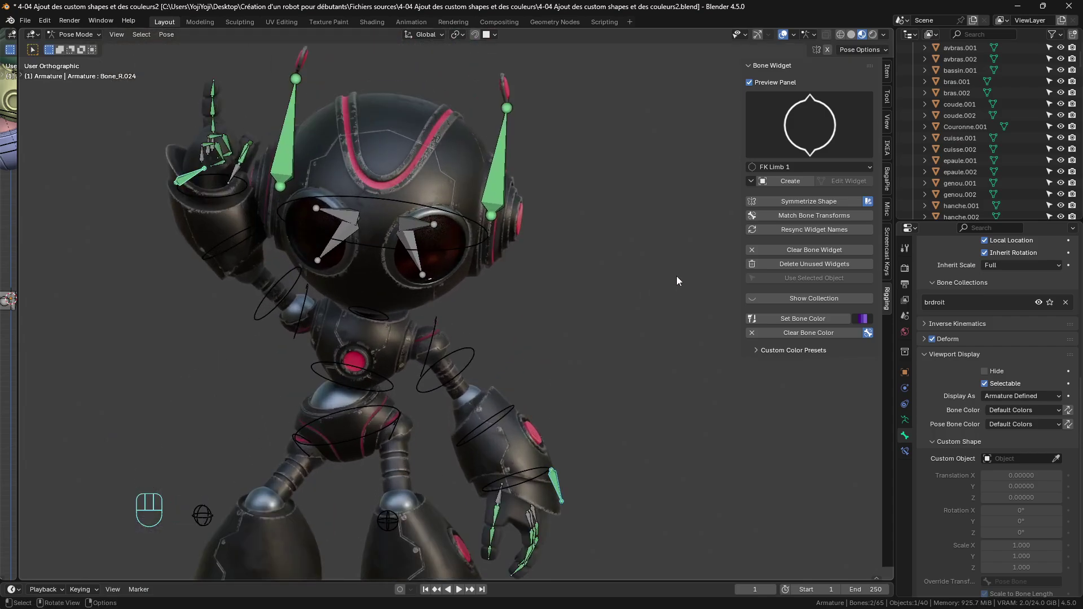
pyautogui.click(798, 145)
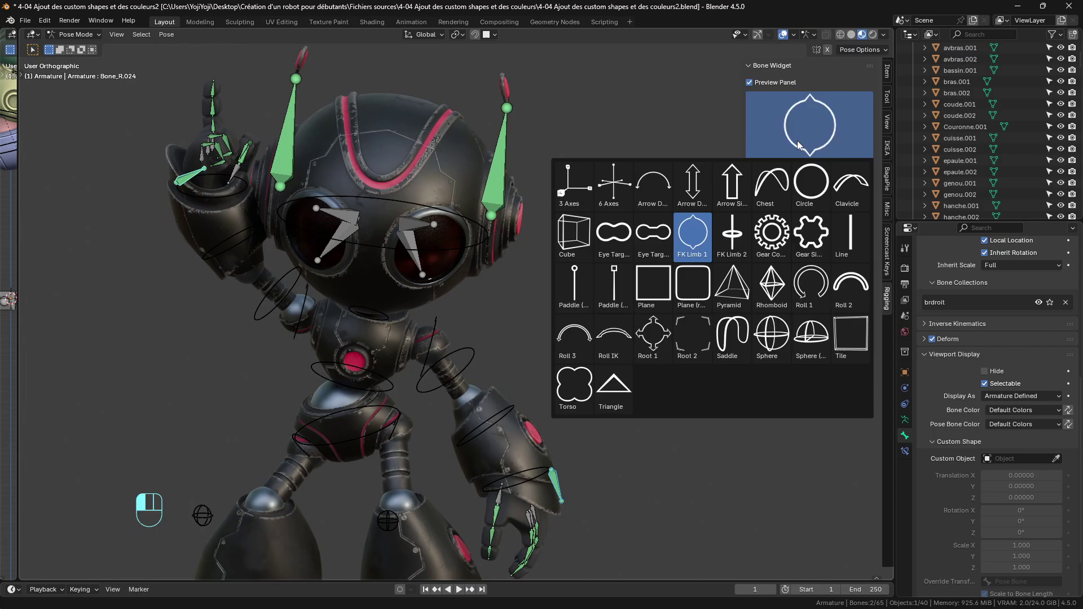
pyautogui.click(653, 184)
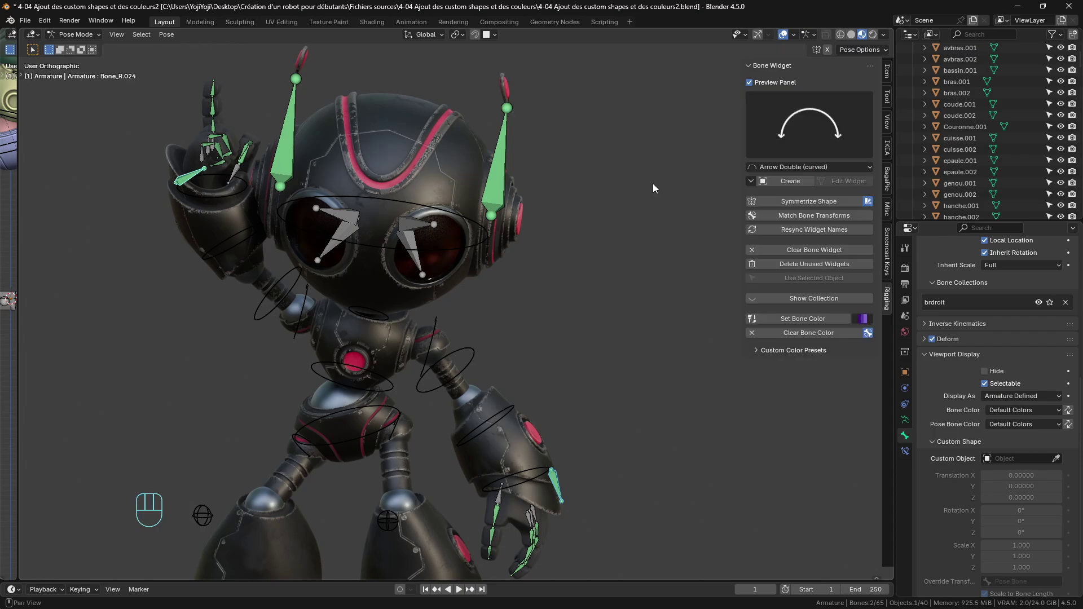
pyautogui.click(793, 184)
pyautogui.moveTo(580, 330); pyautogui.dragTo(540, 320, button='middle')
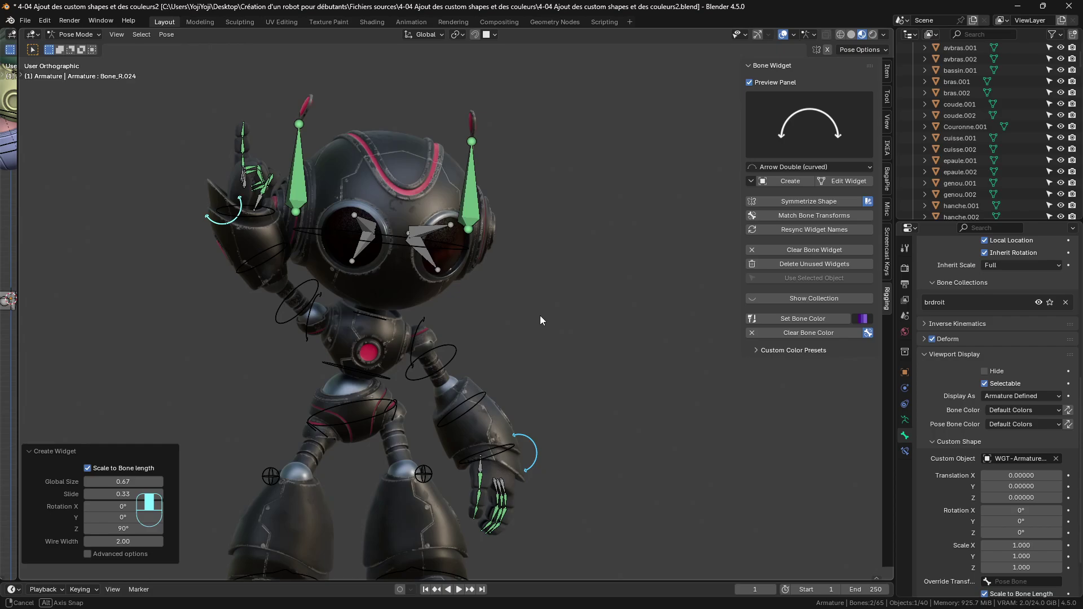
# Recreate the curved arrow widget on the right wrist's control bone with a Z rotation of -90°.
pyautogui.click(217, 226)
pyautogui.click(792, 181)
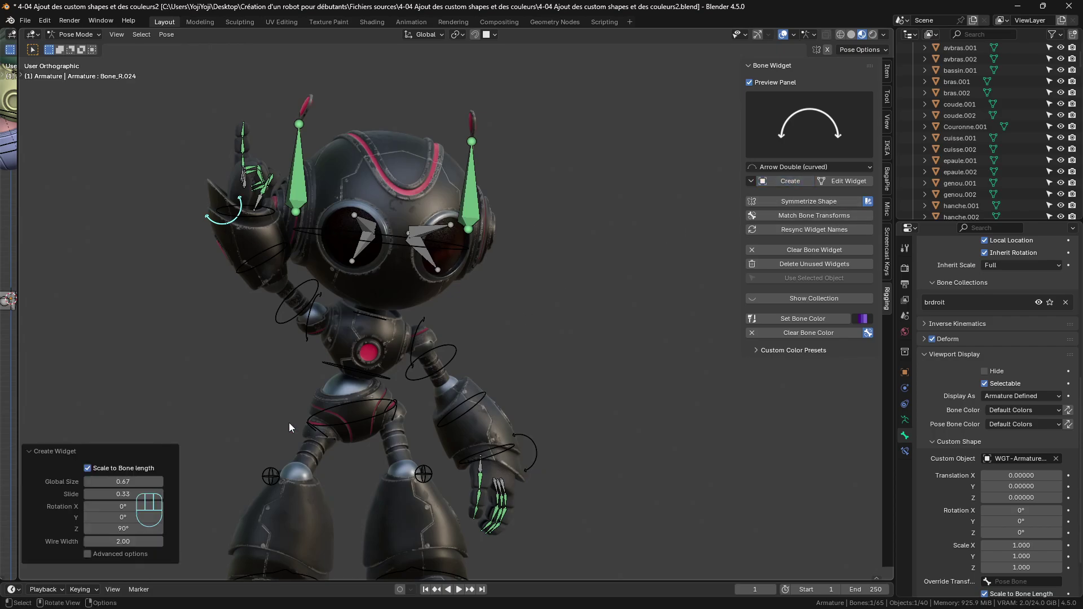
pyautogui.click(136, 528)
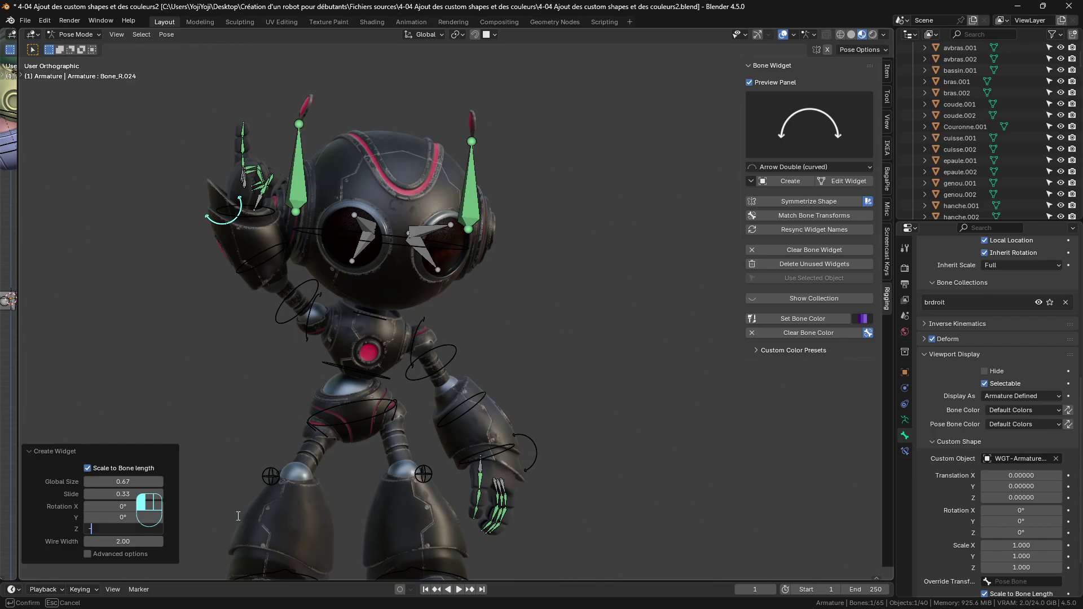
pyautogui.write('-90')
pyautogui.press('Return')
pyautogui.moveTo(340, 255); pyautogui.dragTo(411, 390, button='middle')
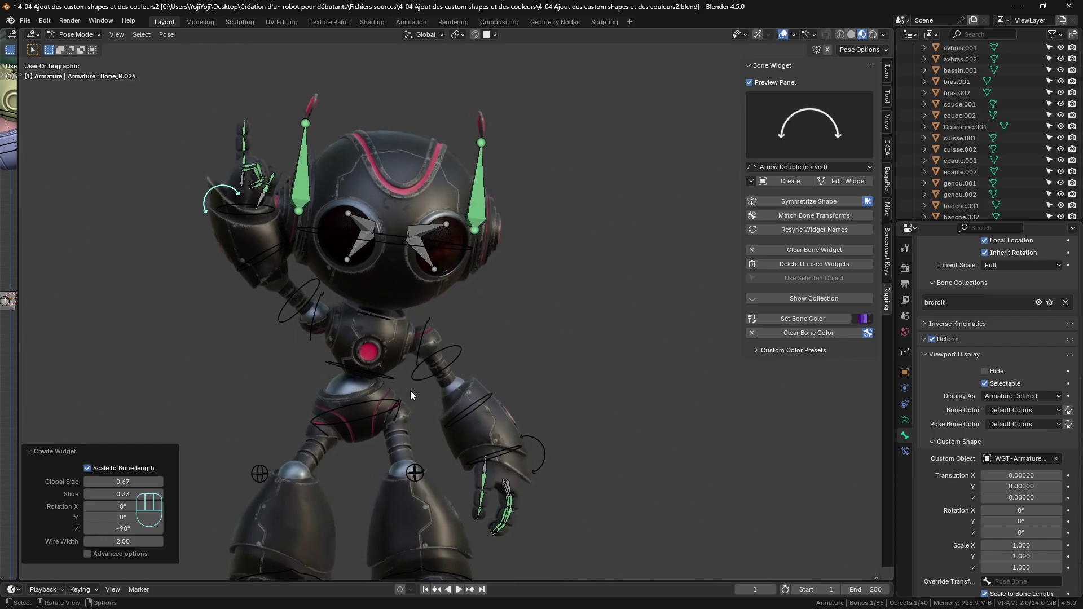
# Try rotating the left wrist's control bone by its curved arrow widget, cancelling the rotation.
pyautogui.click(547, 463)
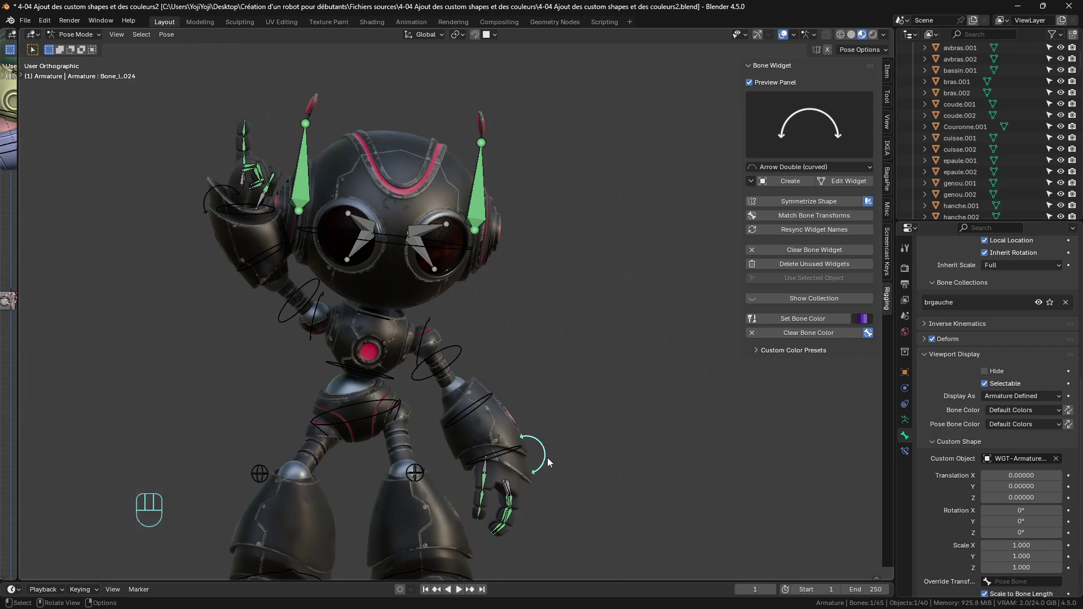
pyautogui.press('r')
pyautogui.rightClick(580, 477)
pyautogui.scroll(-3, 567, 463)
pyautogui.scroll(6, 564, 454)
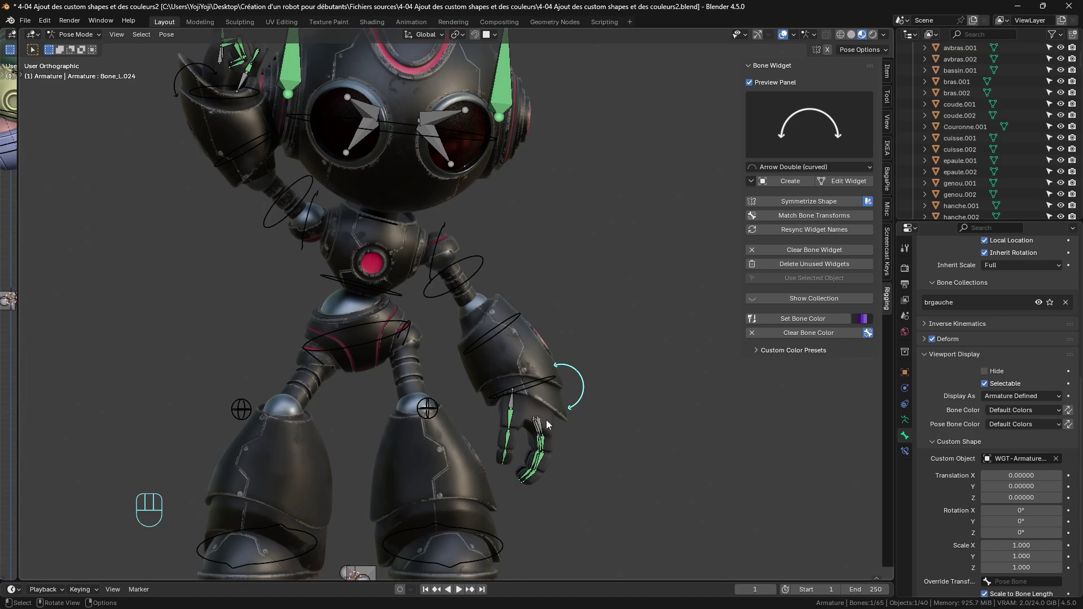
pyautogui.moveTo(546, 420); pyautogui.dragTo(528, 416, button='middle')
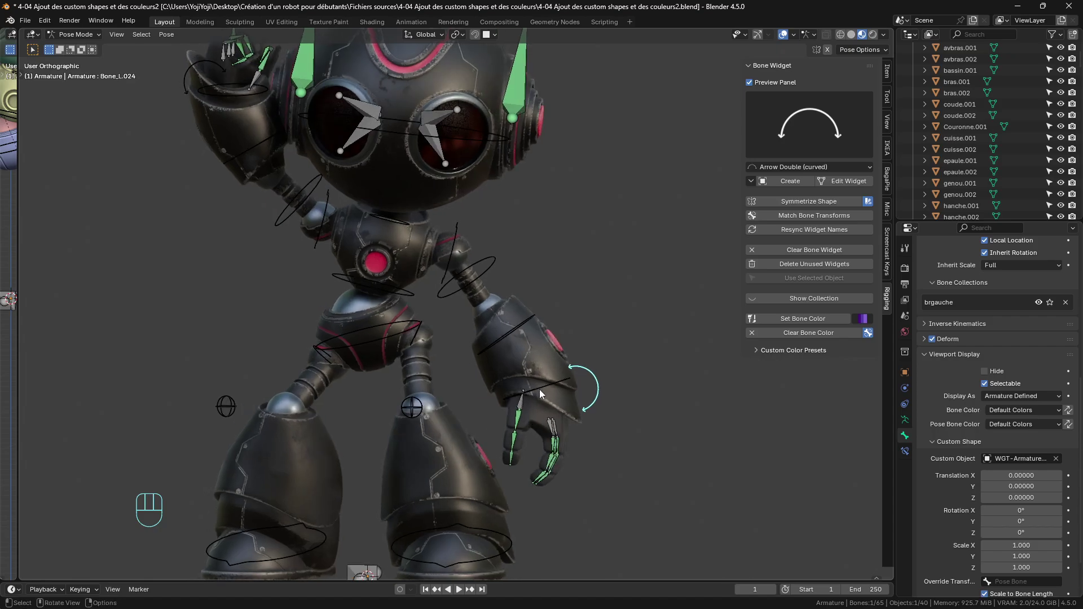
pyautogui.scroll(-1, 540, 393)
pyautogui.moveTo(539, 411); pyautogui.dragTo(546, 413, button='middle')
# Circle select all the finger bones of both hands.
pyautogui.press('c')
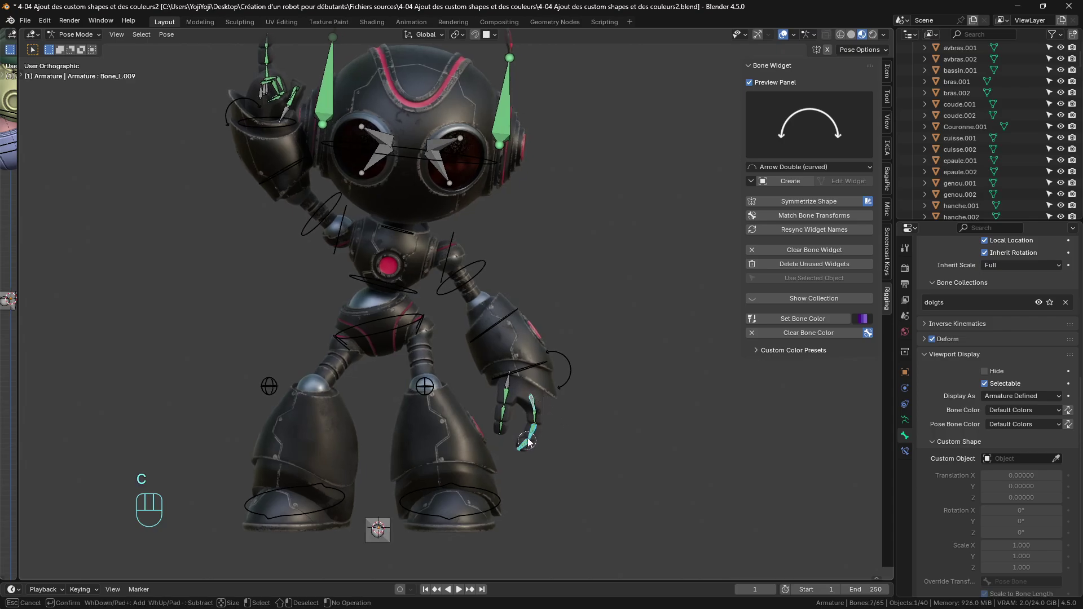
pyautogui.rightClick(505, 399)
pyautogui.scroll(6, 383, 320)
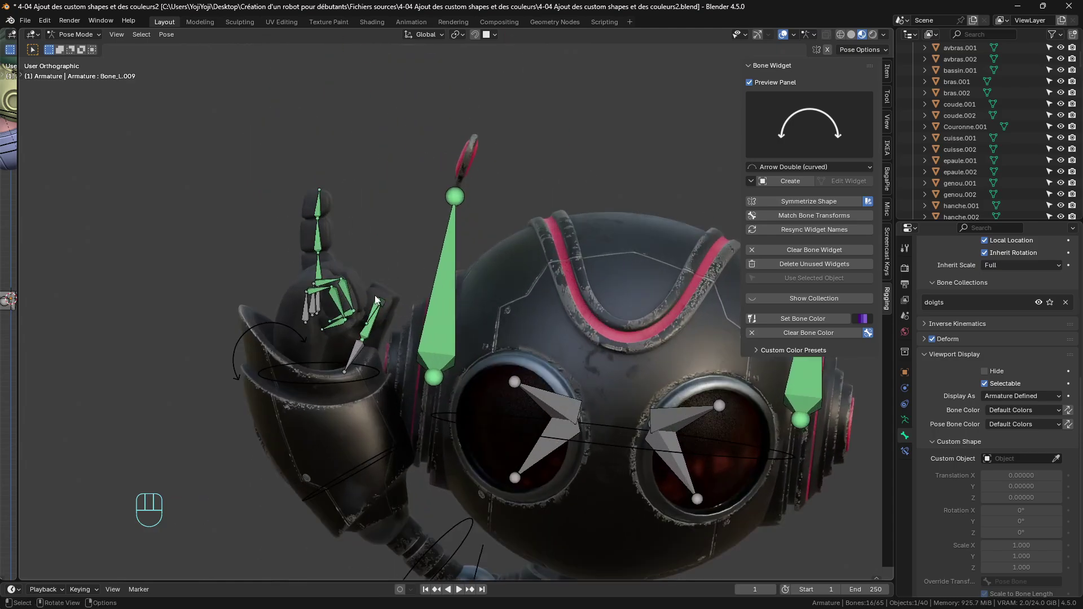
pyautogui.press('c')
pyautogui.click(381, 303)
pyautogui.moveTo(366, 338)
pyautogui.mouseDown()
pyautogui.moveTo(352, 308)
pyautogui.moveTo(327, 317)
pyautogui.moveTo(308, 297)
pyautogui.moveTo(314, 264)
pyautogui.mouseUp()
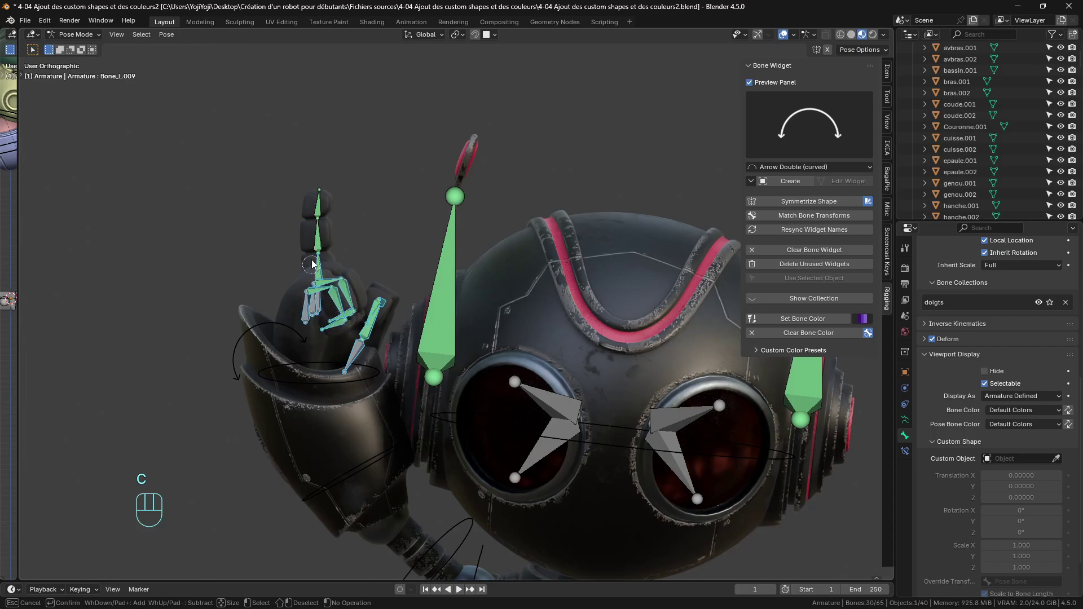
pyautogui.rightClick(332, 169)
# Create Line widgets on the selected finger bones and set their Z rotation to 0°.
pyautogui.moveTo(332, 170); pyautogui.dragTo(429, 158, button='middle')
pyautogui.click(827, 131)
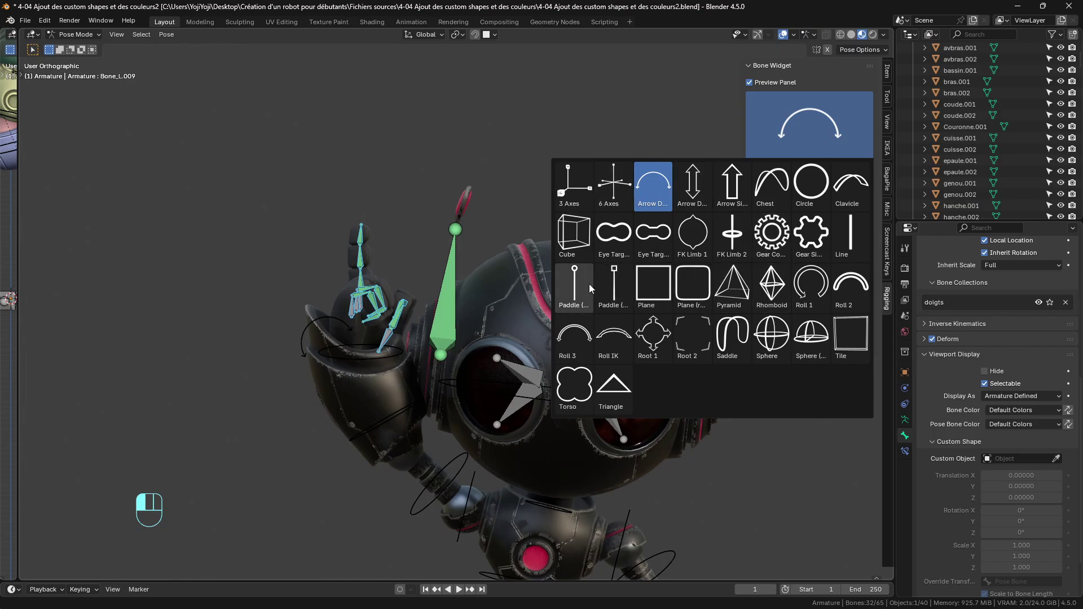
pyautogui.click(848, 244)
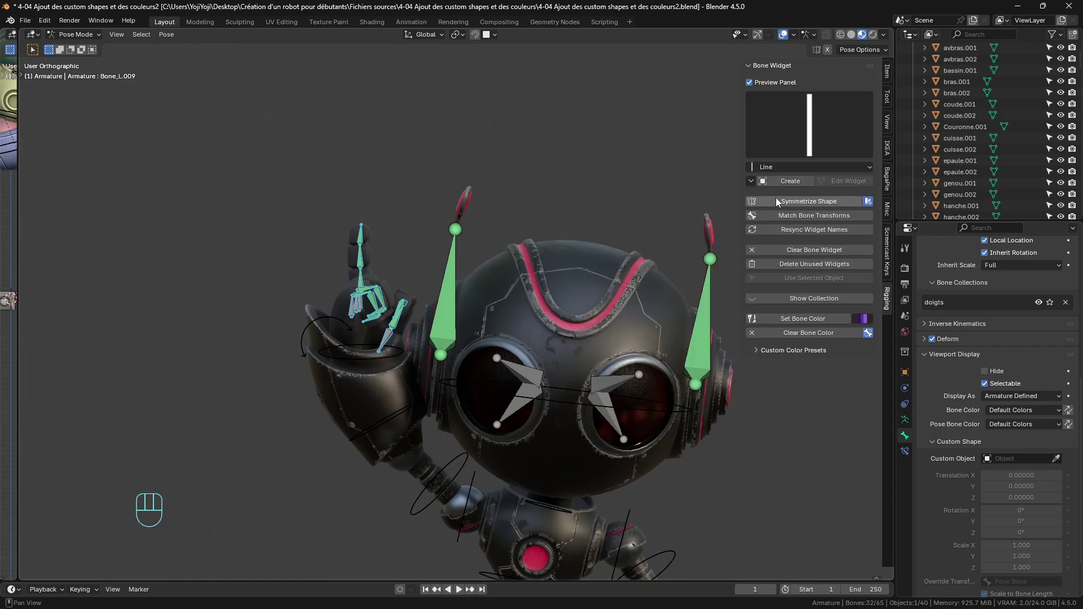
pyautogui.click(787, 183)
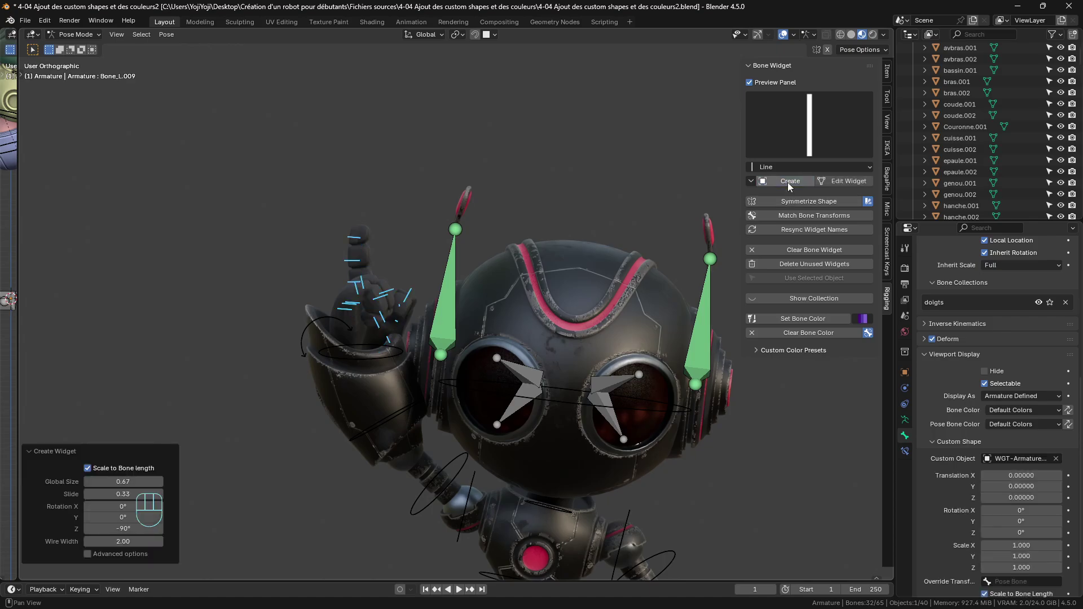
pyautogui.moveTo(117, 527); pyautogui.dragTo(117, 526)
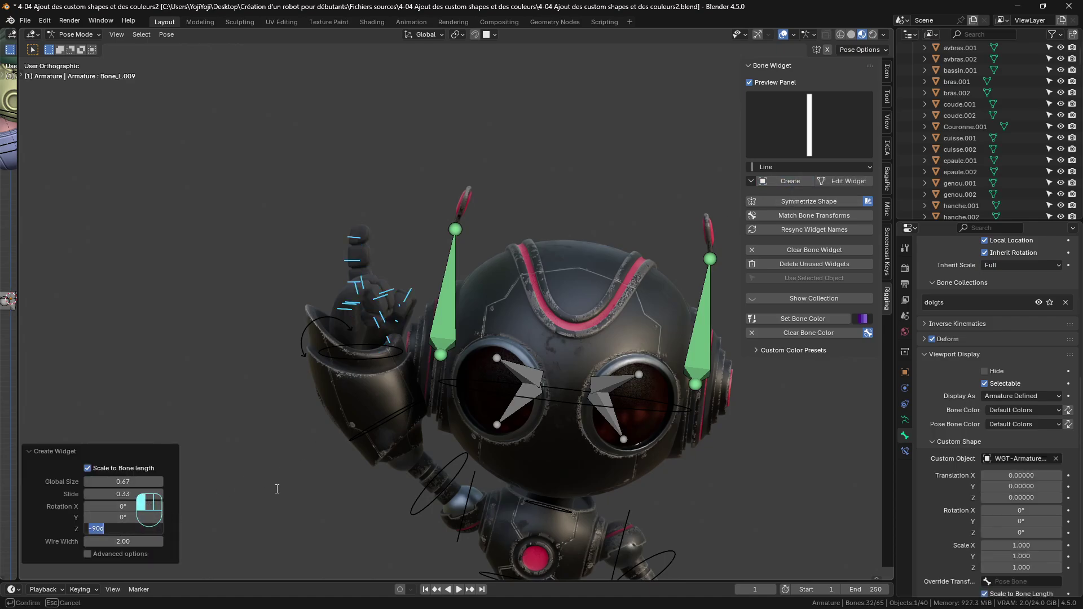
pyautogui.press('Return')
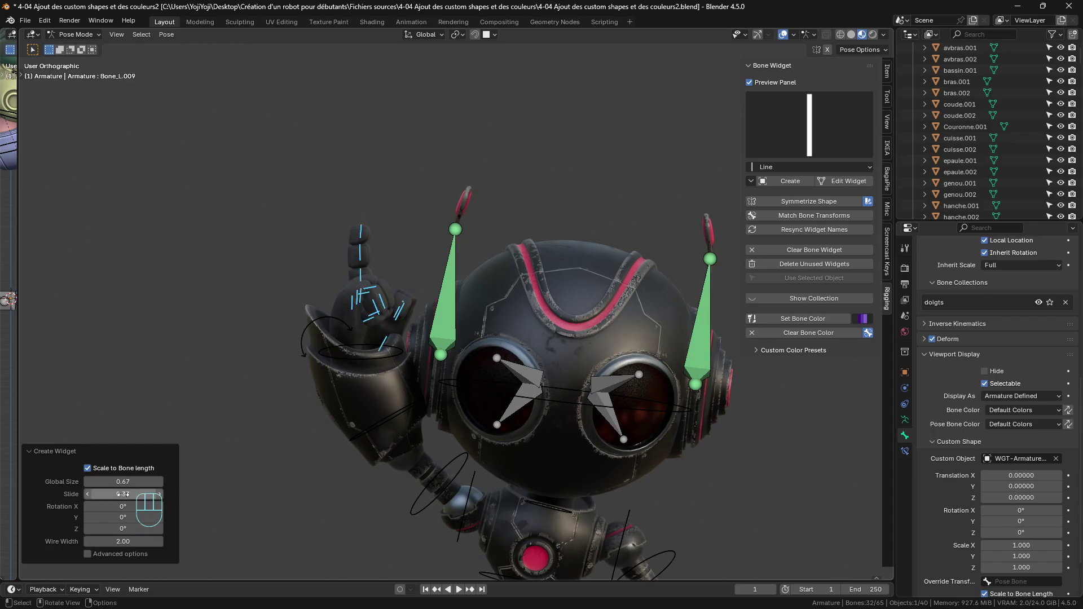
# Set the finger Line widgets' slide to 0 and global size to 1.
pyautogui.click(124, 494)
pyautogui.write('0')
pyautogui.press('Return')
pyautogui.click(124, 481)
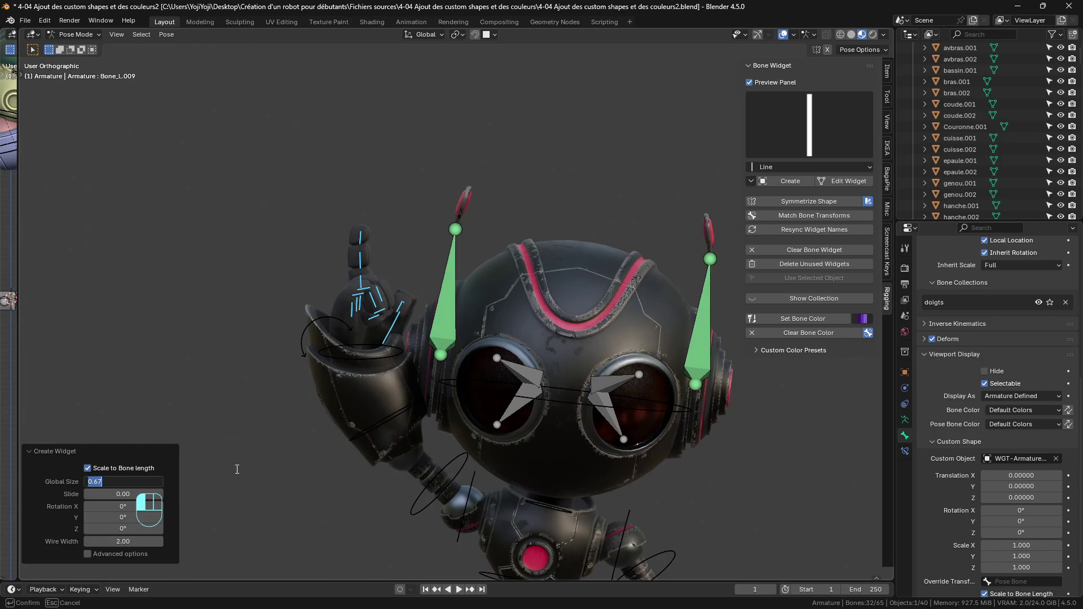
pyautogui.write('1')
pyautogui.press('Return')
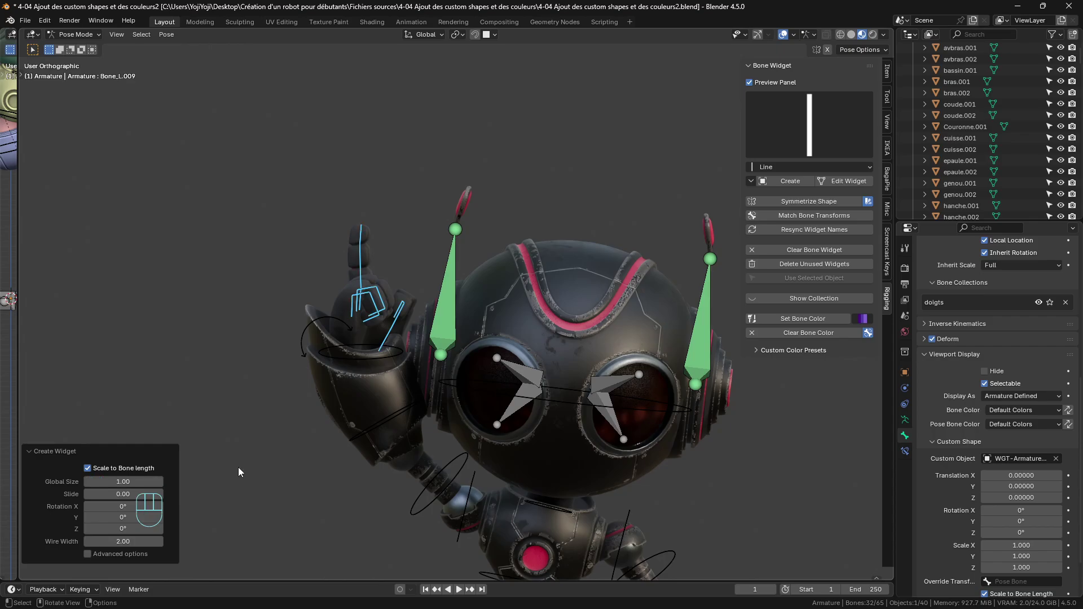
# Replace the selected finger bones' Line widgets with FK Limb 2 widgets, and test selecting individual finger bones of the lowered hand.
pyautogui.moveTo(238, 467); pyautogui.dragTo(586, 432, button='middle')
pyautogui.scroll(-3, 585, 433)
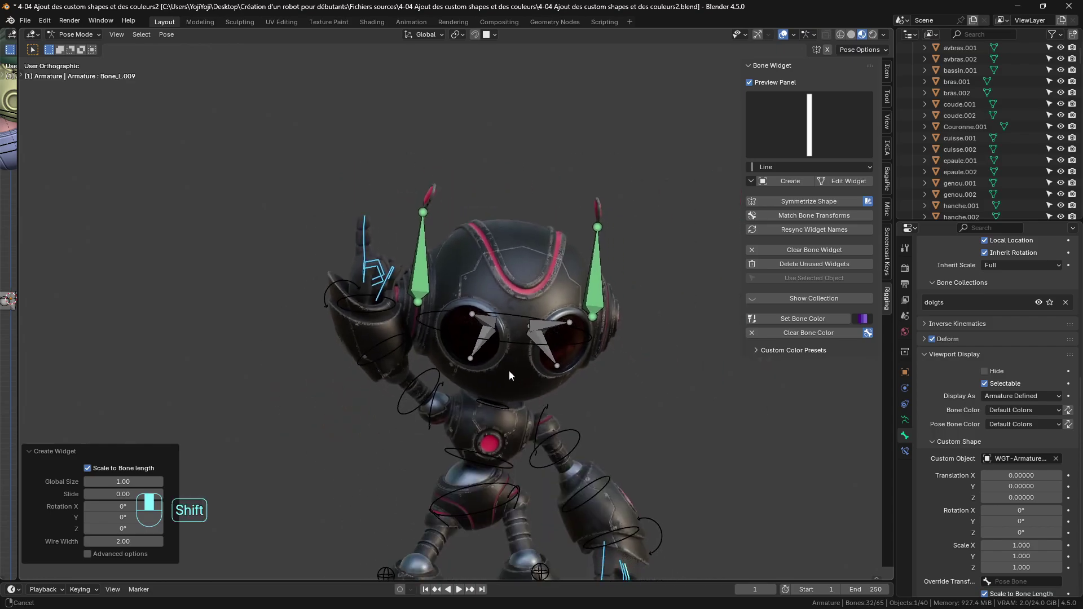
pyautogui.keyDown('shift'); pyautogui.moveTo(509, 370); pyautogui.dragTo(544, 395, button='middle'); pyautogui.keyUp('shift')
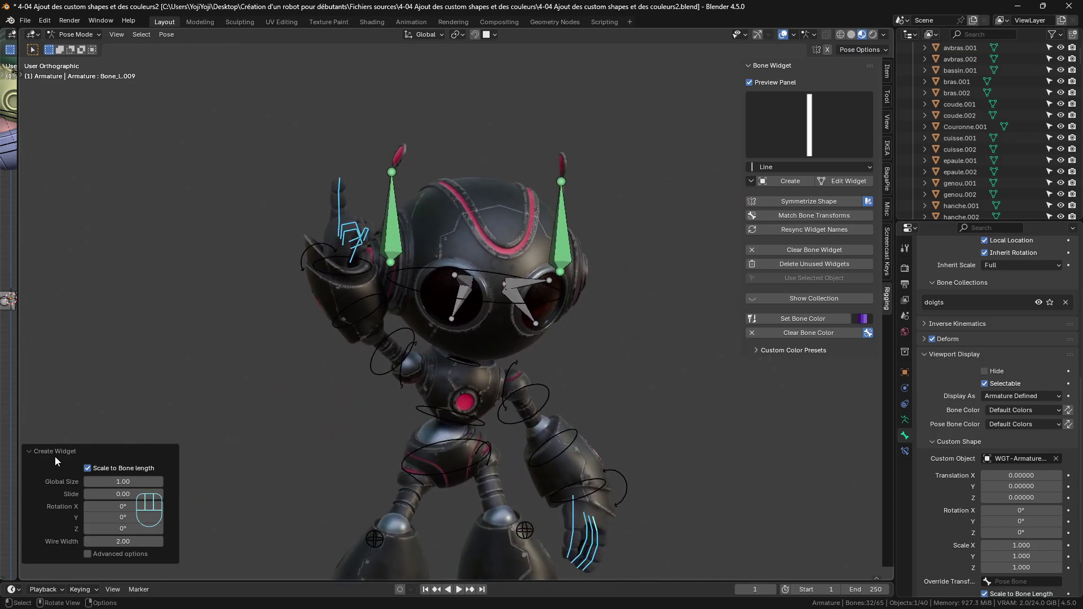
pyautogui.moveTo(347, 228); pyautogui.dragTo(371, 230, button='middle')
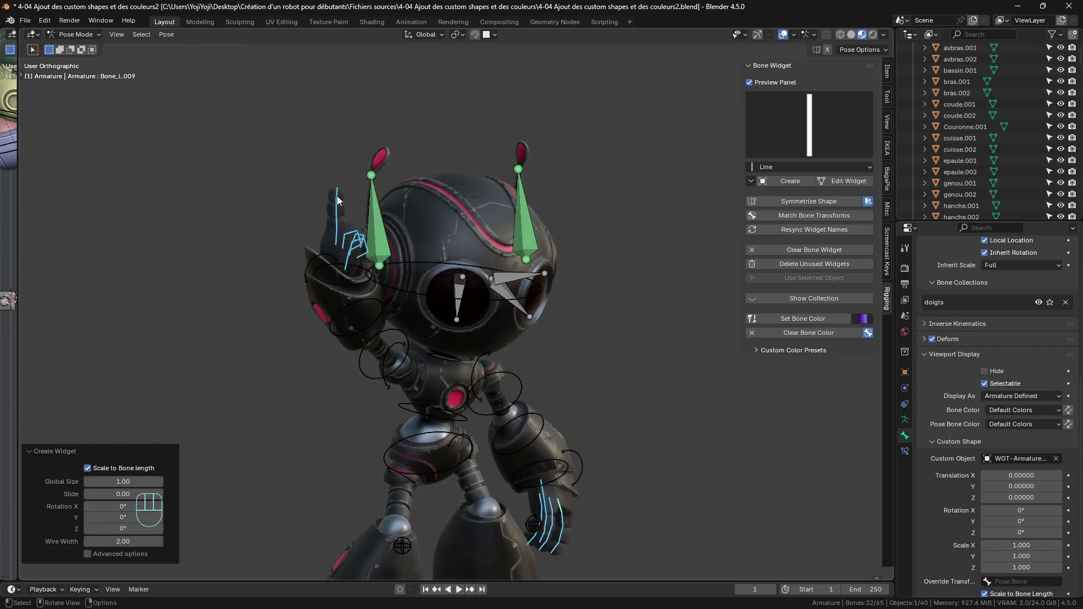
pyautogui.click(830, 113)
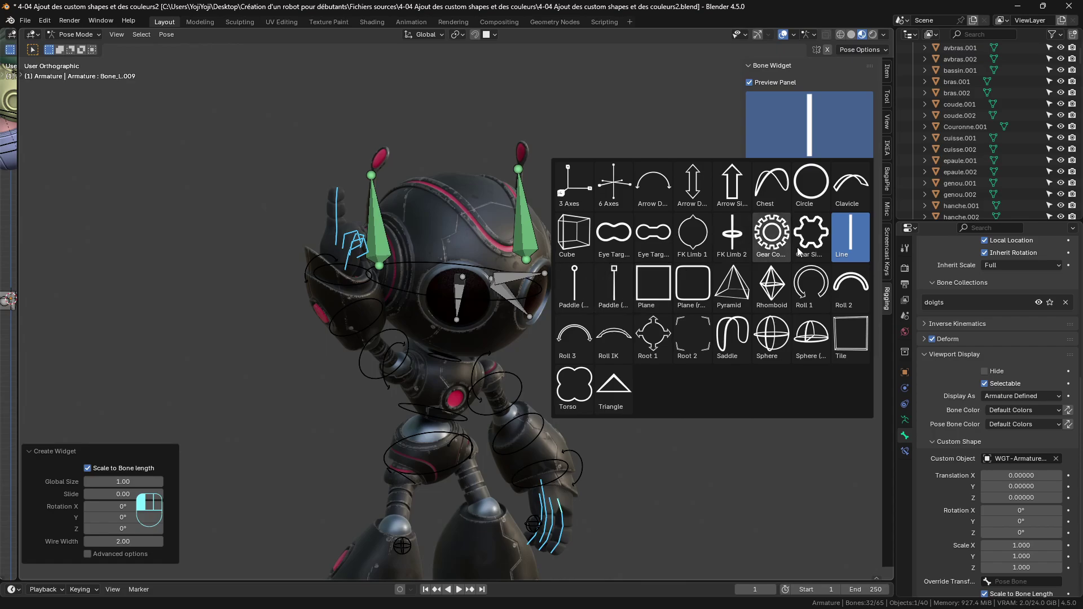
pyautogui.click(732, 236)
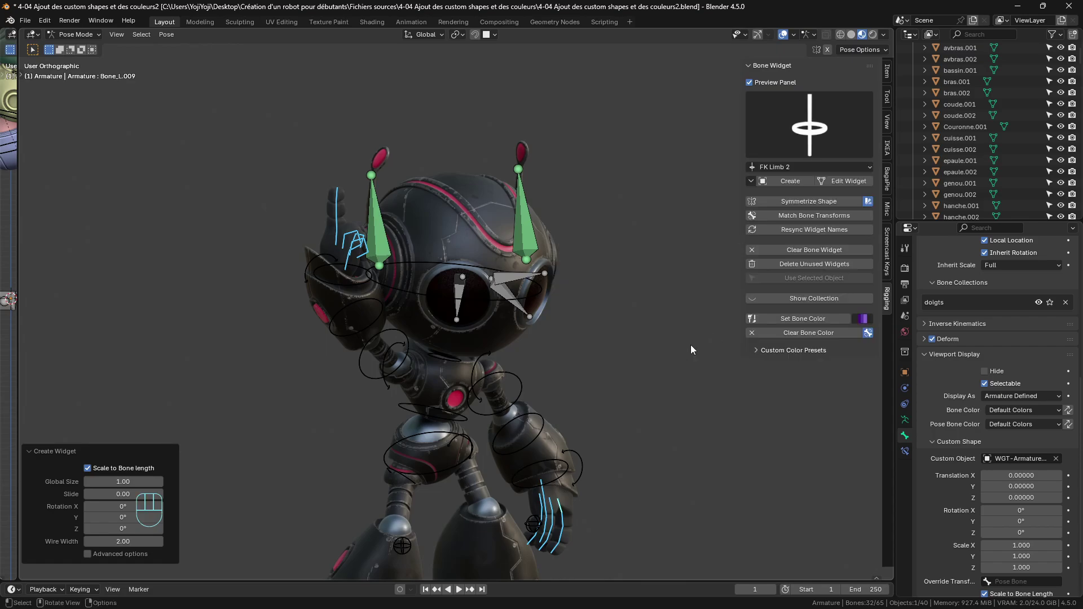
pyautogui.click(793, 182)
pyautogui.scroll(-4, 438, 263)
pyautogui.keyDown('shift'); pyautogui.moveTo(489, 332); pyautogui.dragTo(495, 301, button='middle'); pyautogui.keyUp('shift')
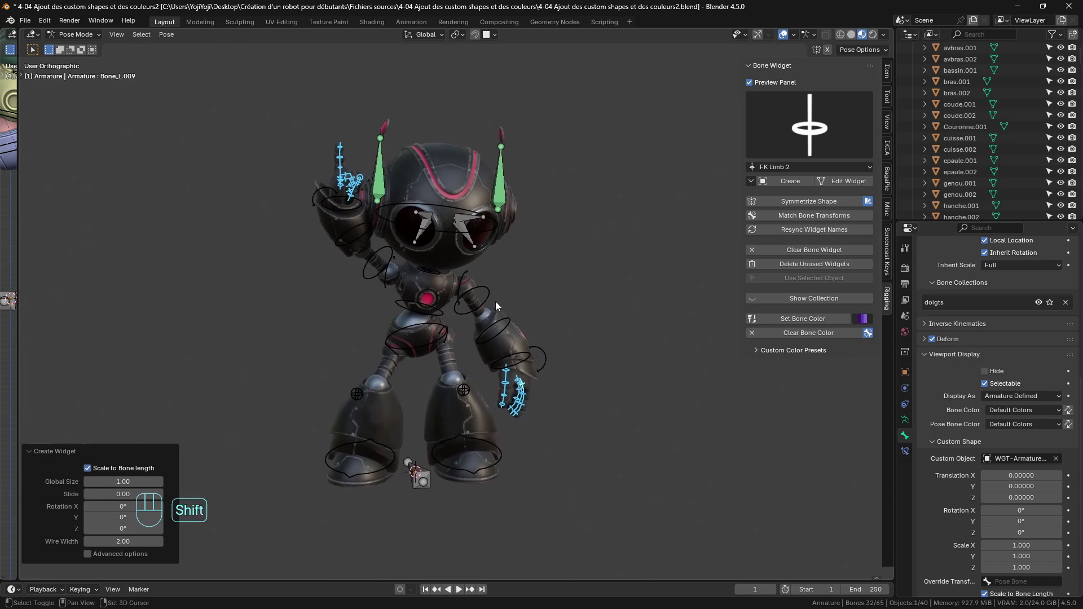
pyautogui.scroll(2, 544, 402)
pyautogui.click(552, 427)
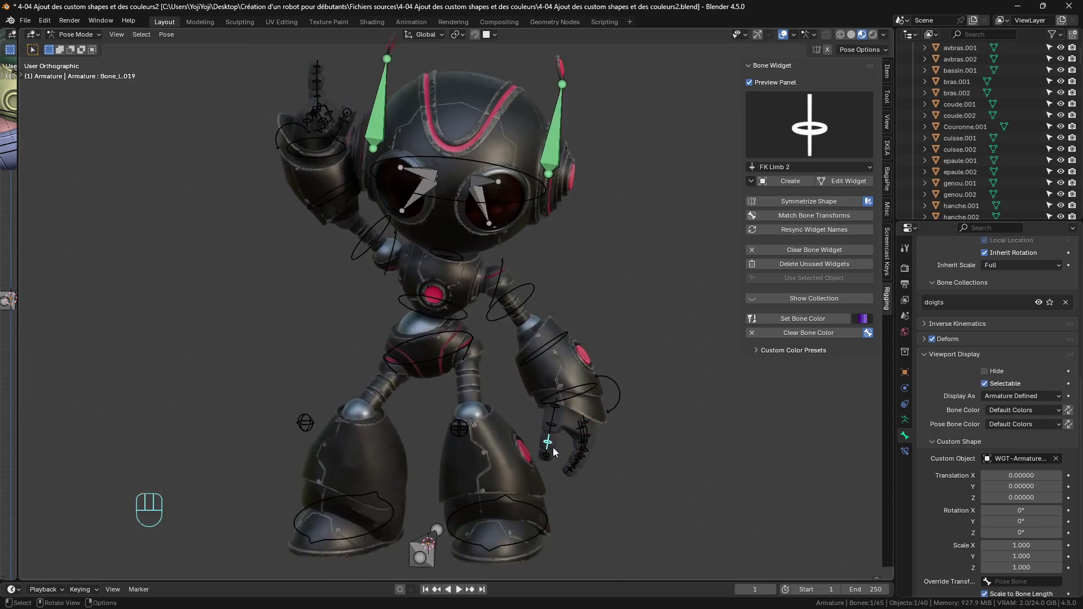
pyautogui.click(559, 408)
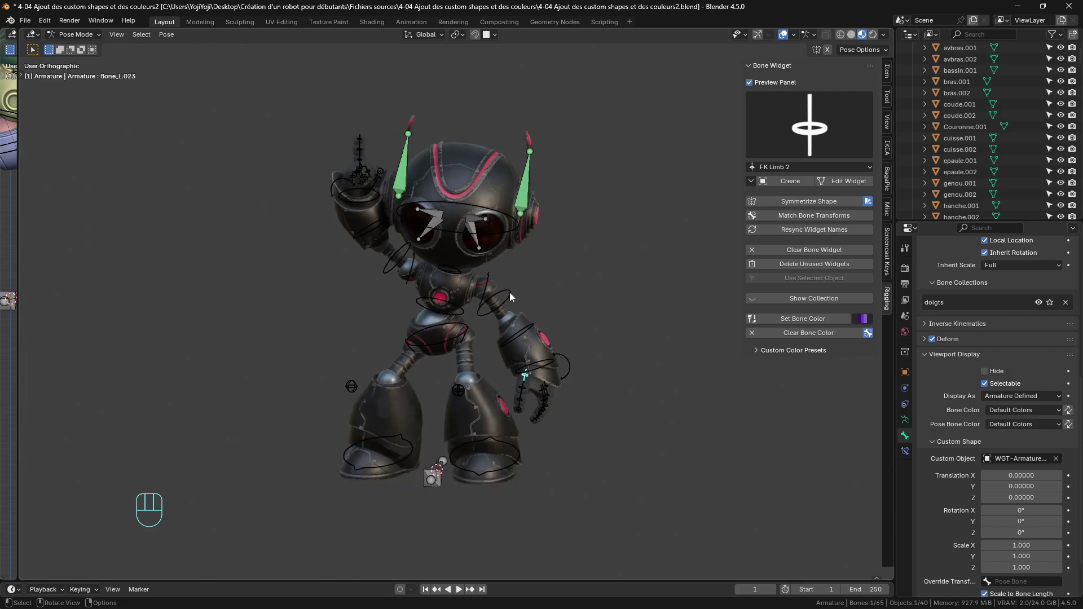
# Select both antenna bones and create Roll 1 widgets on them.
pyautogui.keyDown('shift'); pyautogui.moveTo(535, 246); pyautogui.dragTo(543, 361, button='middle'); pyautogui.keyUp('shift')
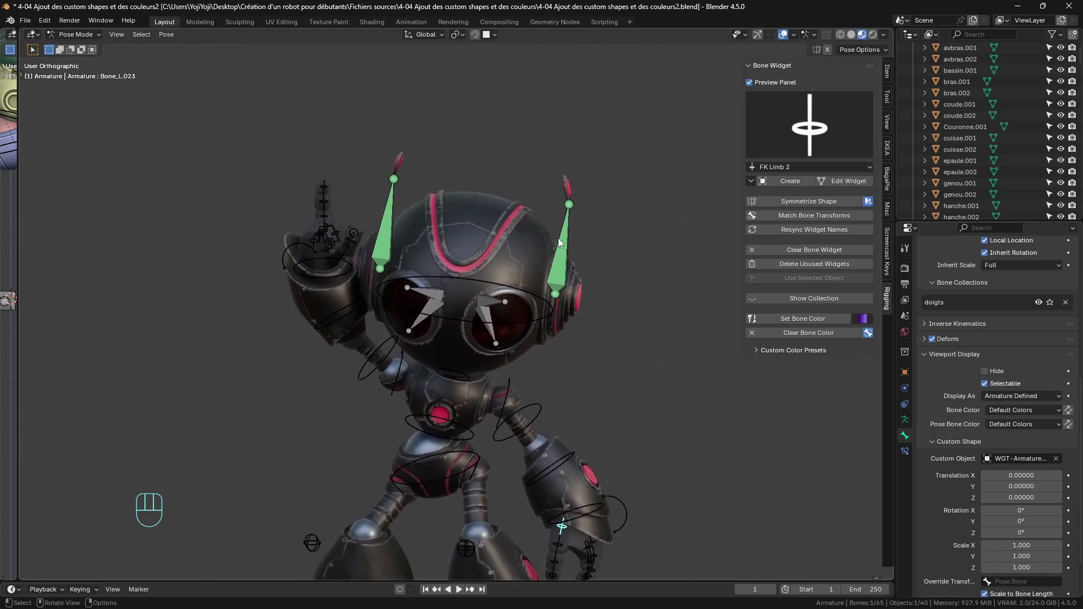
pyautogui.click(380, 228)
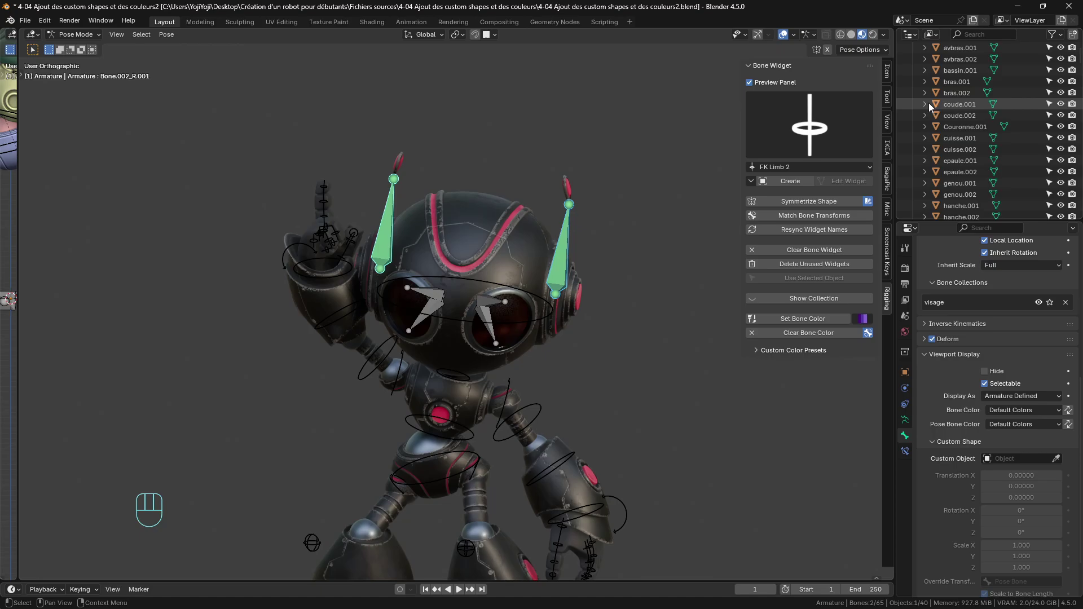
pyautogui.click(815, 121)
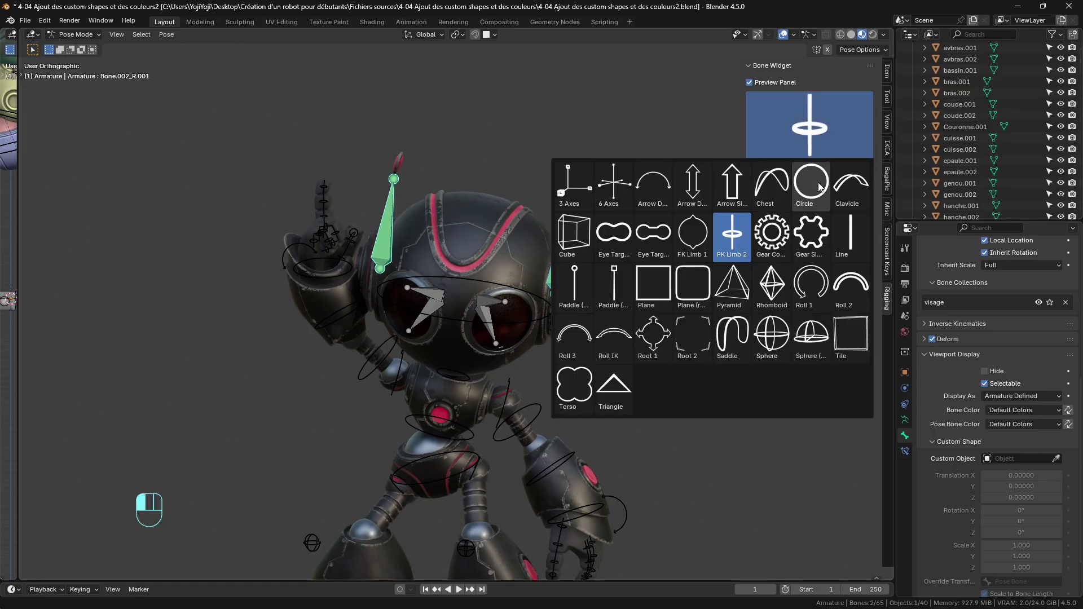
pyautogui.click(813, 288)
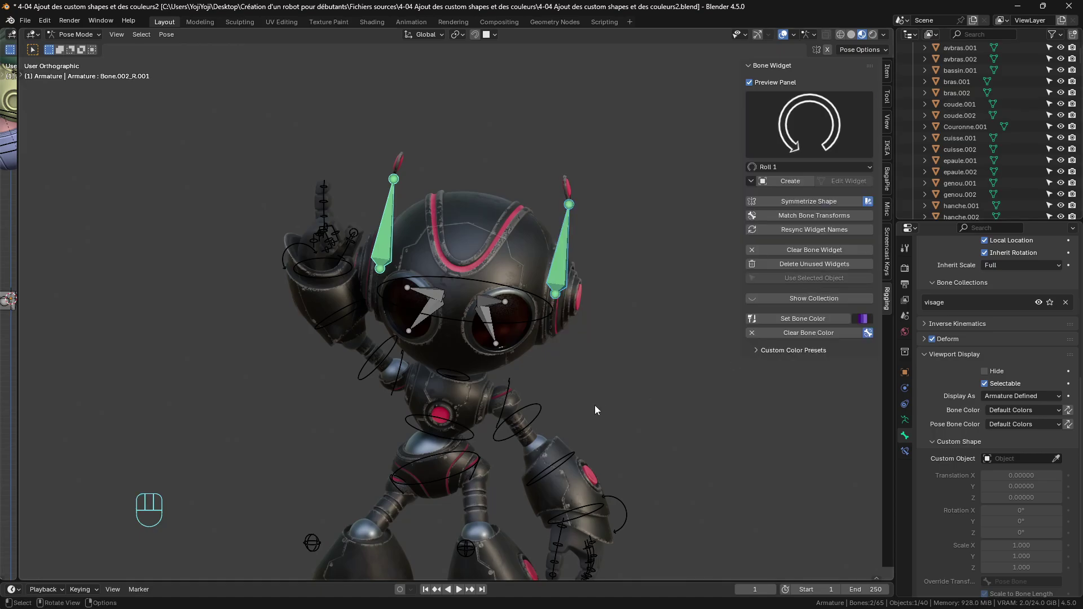
pyautogui.scroll(3, 594, 405)
pyautogui.keyDown('shift'); pyautogui.moveTo(594, 405); pyautogui.dragTo(487, 353, button='middle'); pyautogui.keyUp('shift')
pyautogui.click(784, 182)
pyautogui.scroll(-4, 418, 317)
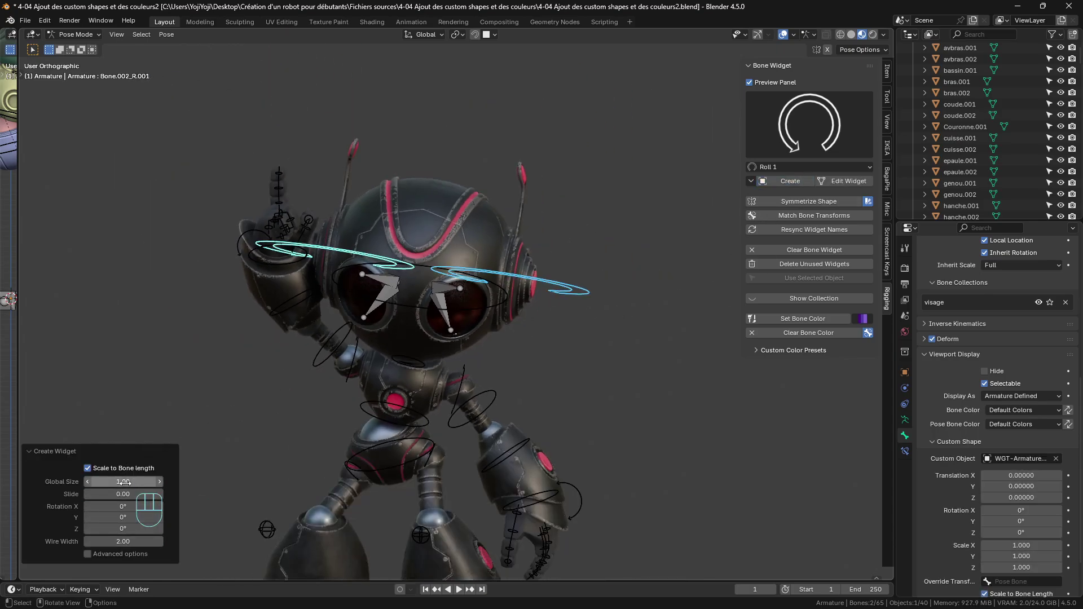
# Set the antenna widgets' rotation to X 0°, Y 0° and Z 90°, with a global size of 0.64.
pyautogui.moveTo(124, 482); pyautogui.dragTo(190, 521)
pyautogui.click(115, 506)
pyautogui.write('0')
pyautogui.press('Return')
pyautogui.click(122, 518)
pyautogui.write('0')
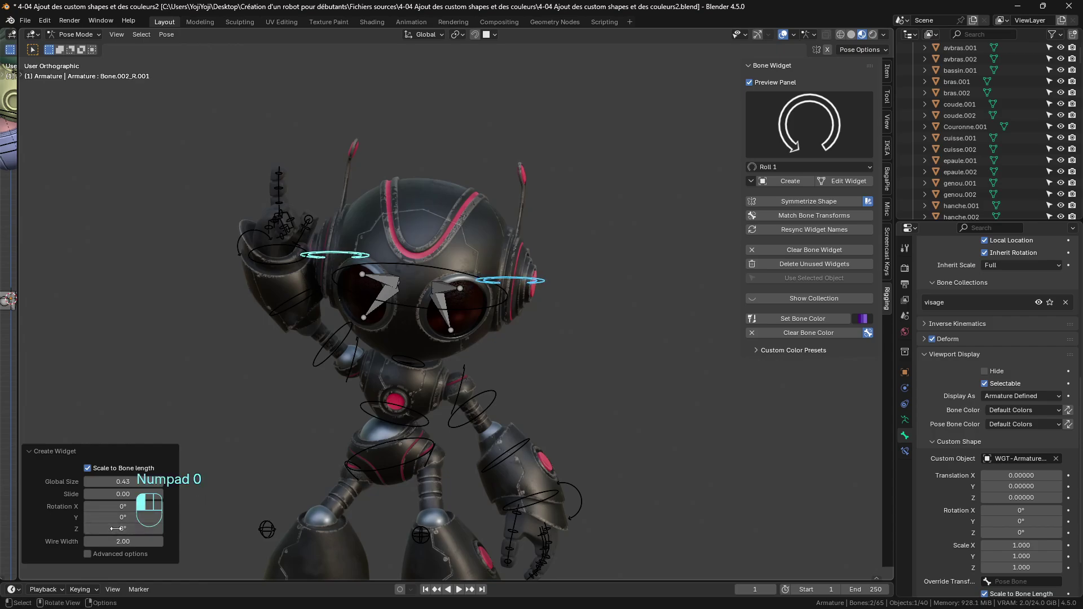
pyautogui.click(118, 528)
pyautogui.write('90')
pyautogui.press('Return')
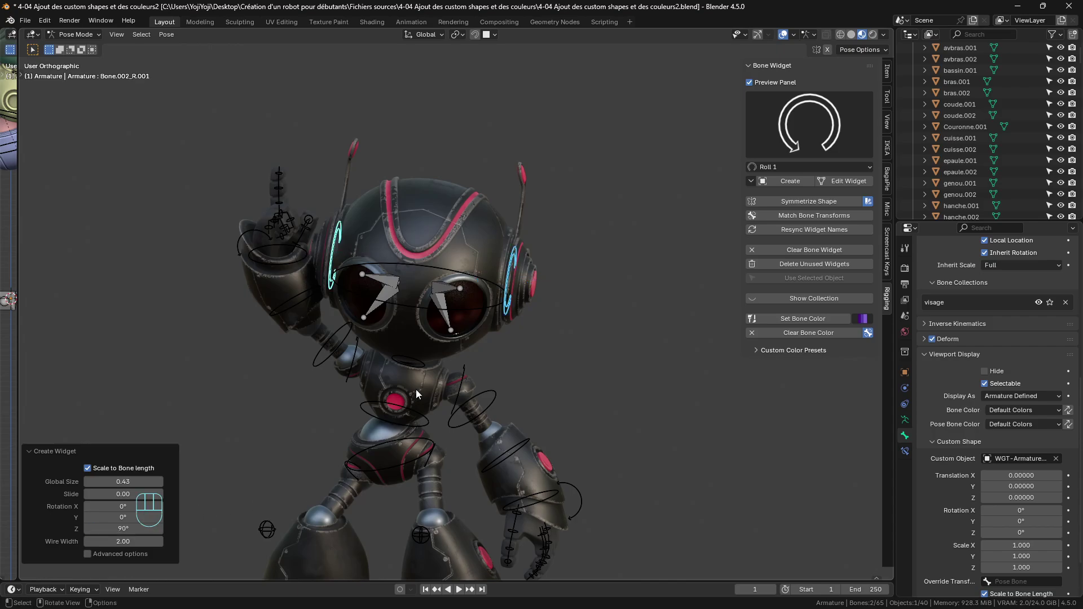
pyautogui.moveTo(416, 389)
pyautogui.mouseDown(button='middle')
pyautogui.moveTo(316, 366)
pyautogui.moveTo(402, 376)
pyautogui.moveTo(614, 367)
pyautogui.moveTo(421, 372)
pyautogui.mouseUp(button='middle')
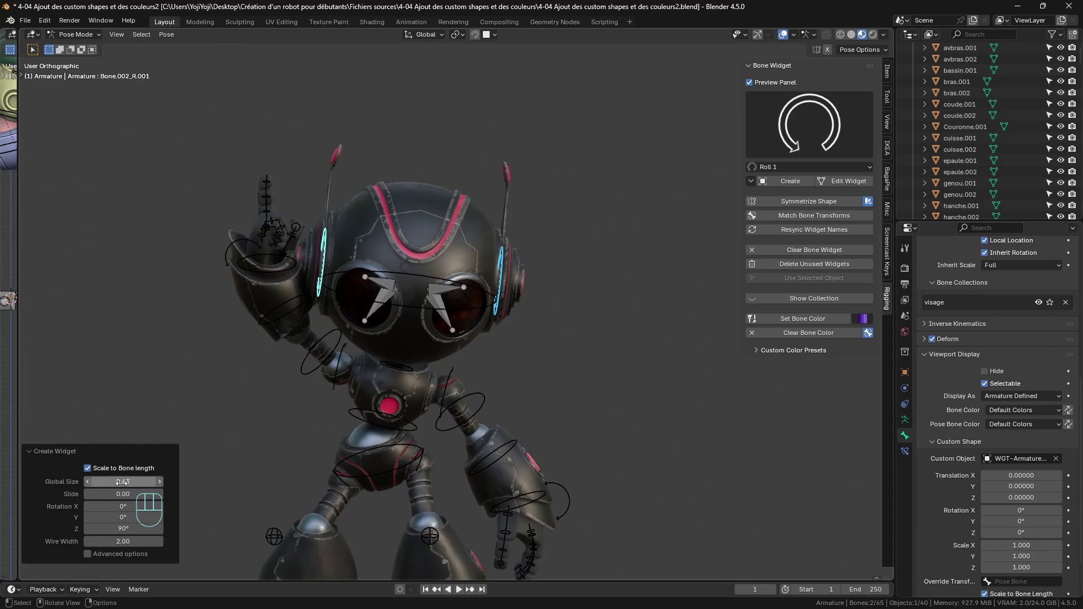
pyautogui.moveTo(130, 481); pyautogui.dragTo(161, 482)
# Try rotating the left eye's upper eyelid bone twice to test the eyelid, undoing both rotations.
pyautogui.scroll(3, 523, 412)
pyautogui.moveTo(460, 359); pyautogui.dragTo(359, 338, button='middle')
pyautogui.click(441, 282)
pyautogui.press('r')
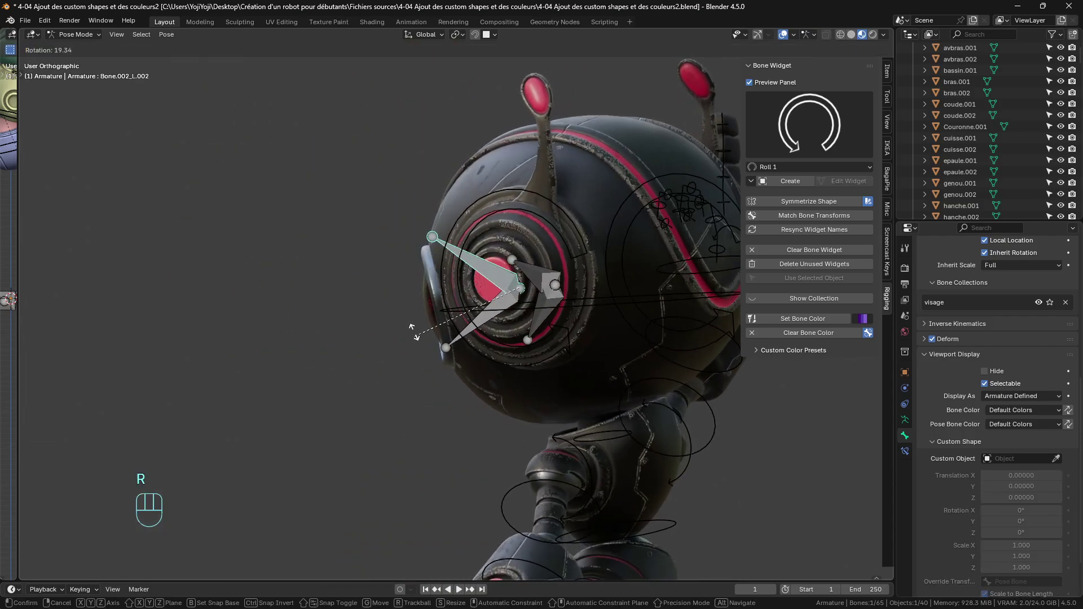
pyautogui.click(411, 303)
pyautogui.moveTo(411, 303); pyautogui.dragTo(520, 336, button='middle')
pyautogui.press('r')
pyautogui.click(402, 373)
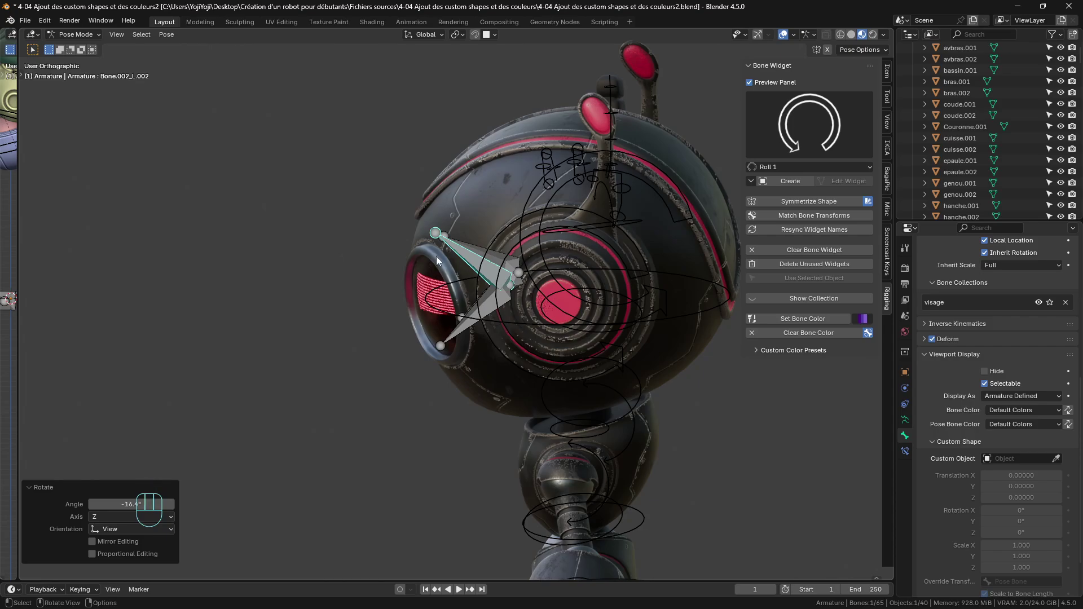
pyautogui.moveTo(436, 256); pyautogui.dragTo(560, 300, button='middle')
pyautogui.hotkey('ctrl', 'z')
pyautogui.hotkey('ctrl', 'z')
pyautogui.scroll(-3, 529, 348)
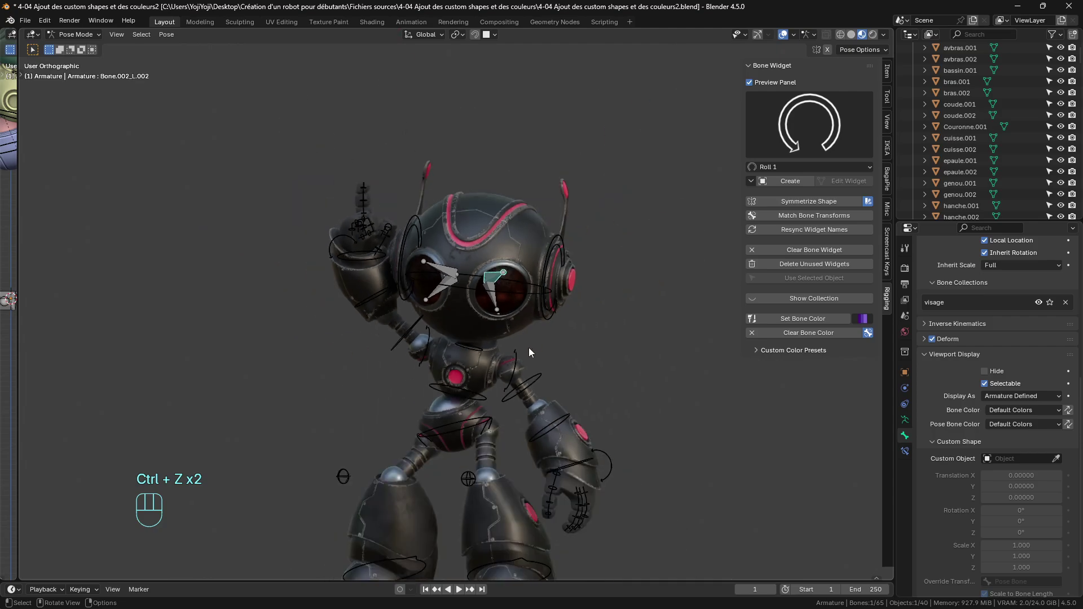
# Create Roll 2 widgets on the upper and lower eyelid bones of both eyes.
pyautogui.moveTo(529, 348); pyautogui.dragTo(532, 360, button='middle')
pyautogui.scroll(4, 532, 361)
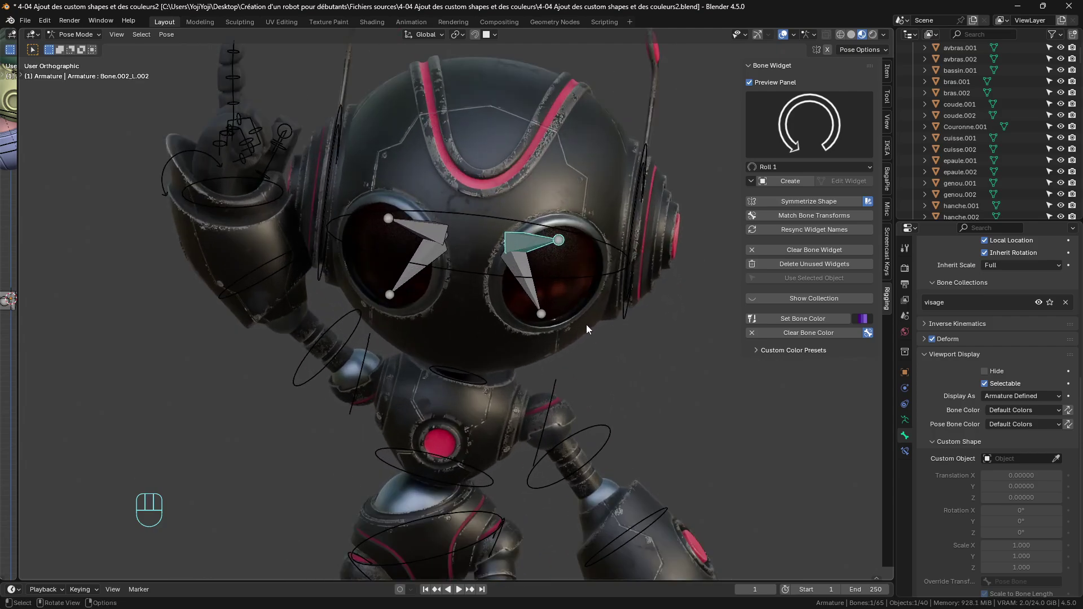
pyautogui.click(829, 124)
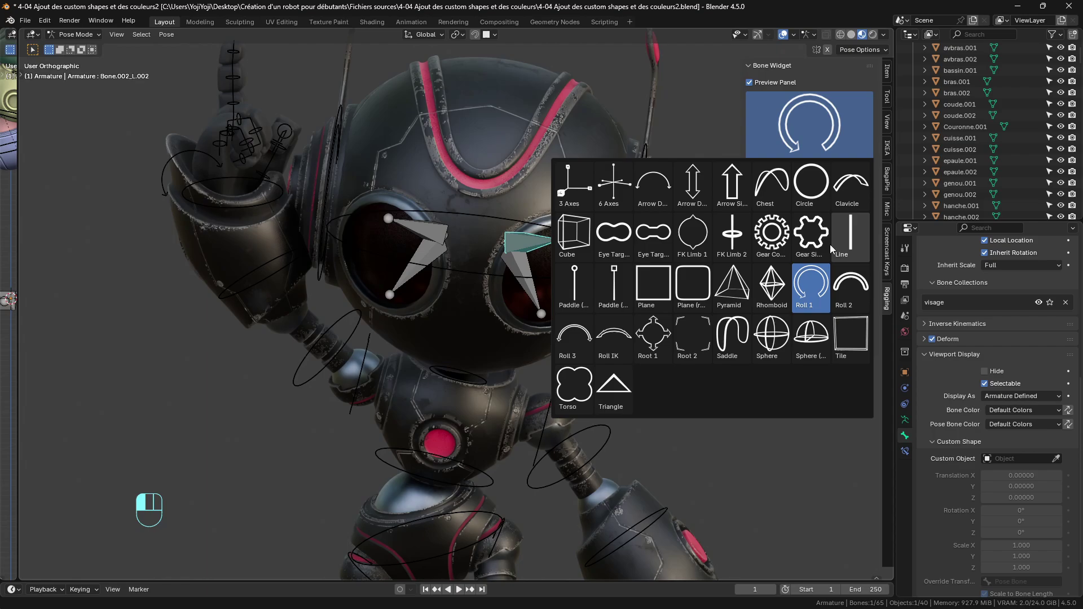
pyautogui.click(852, 284)
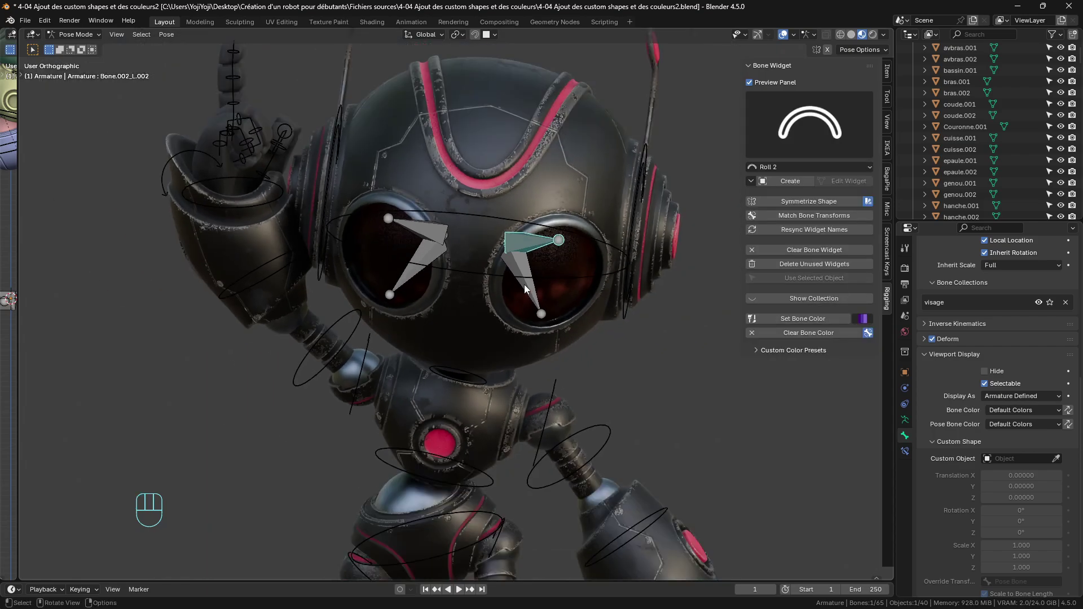
pyautogui.keyDown('shift'); pyautogui.click(522, 290); pyautogui.keyUp('shift')
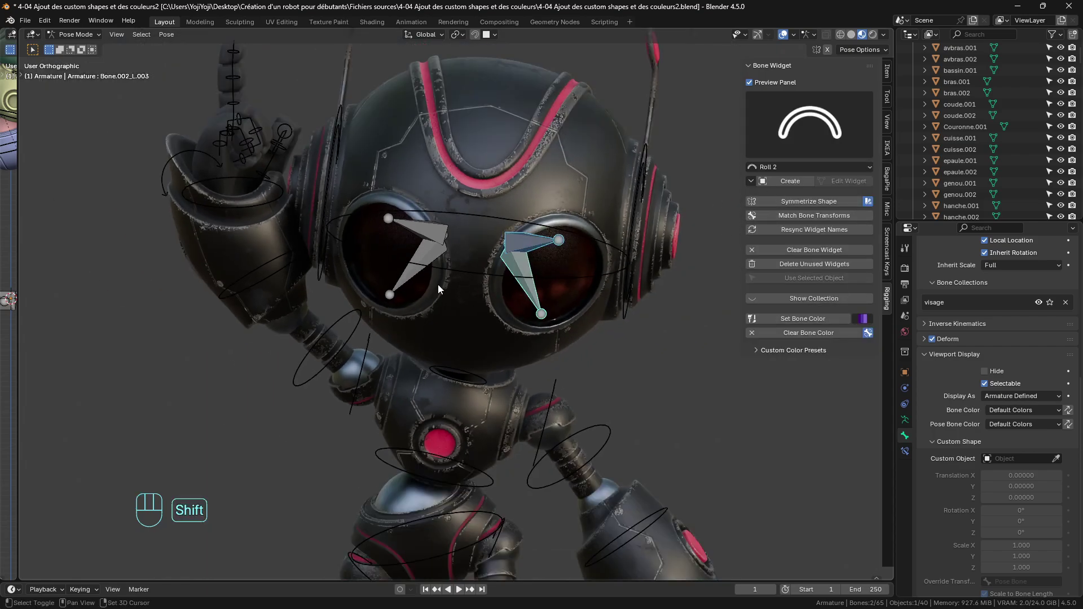
pyautogui.keyDown('shift'); pyautogui.click(426, 265); pyautogui.keyUp('shift')
pyautogui.keyDown('shift'); pyautogui.click(429, 229); pyautogui.keyUp('shift')
pyautogui.click(790, 181)
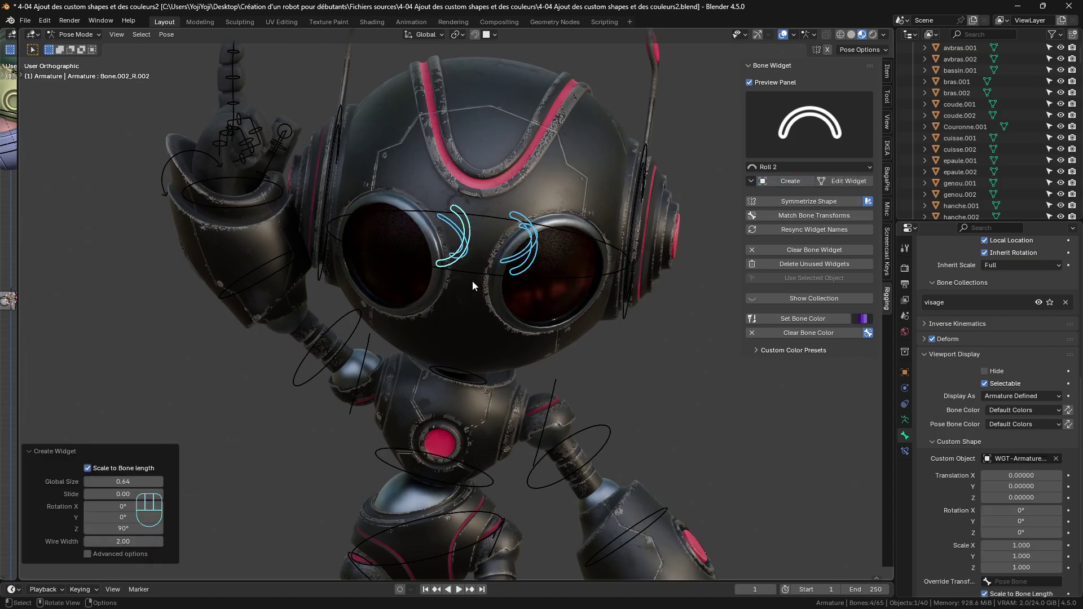
# Set the eyelid widgets' Z rotation to 0°, global size to 0.94 and slide to 1.08.
pyautogui.click(123, 529)
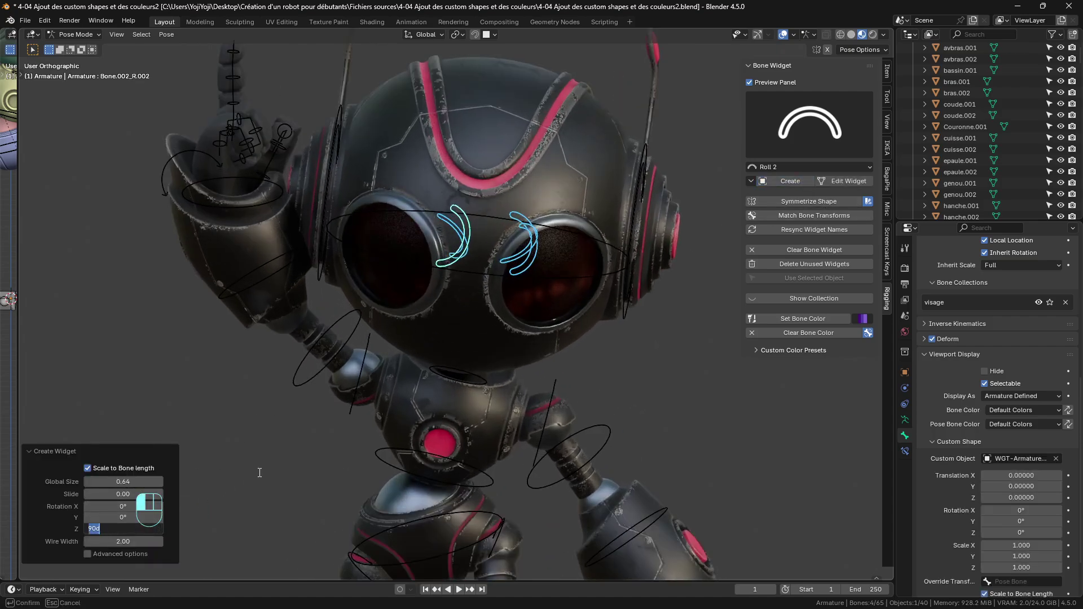
pyautogui.write('0')
pyautogui.press('Return')
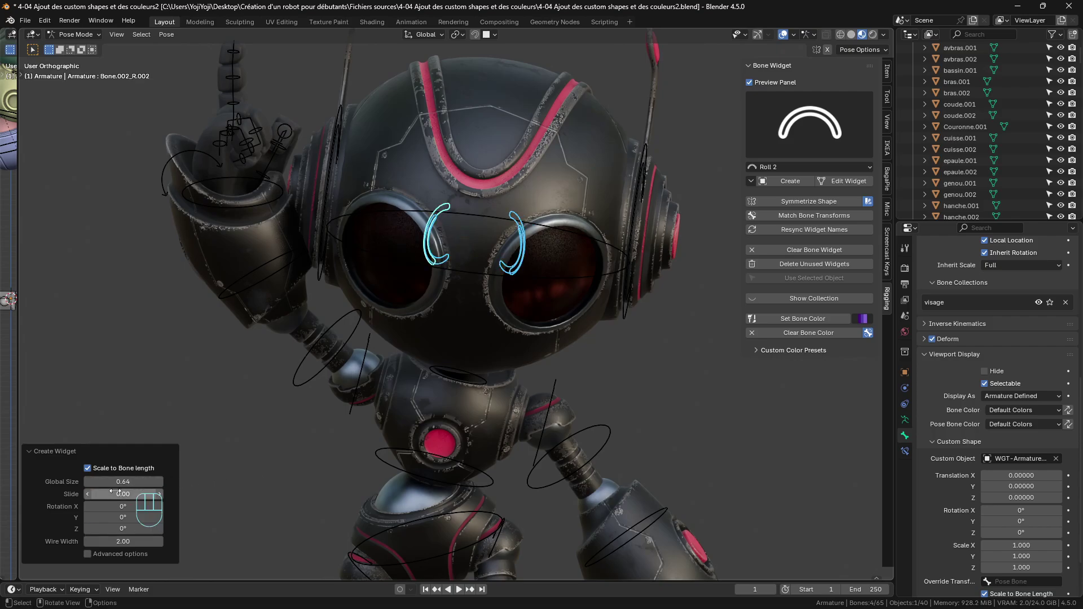
pyautogui.moveTo(122, 483); pyautogui.dragTo(165, 494)
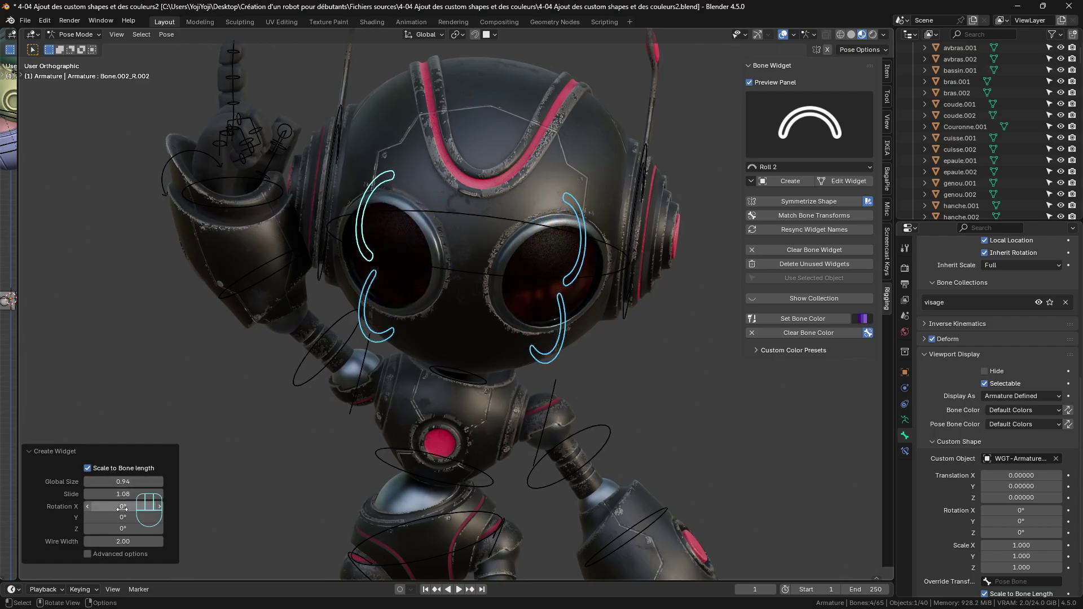
# Set the eyelid widgets' rotation to X 0° and Y 90°, and reduce their slide to bring them closer to the eyes.
pyautogui.moveTo(119, 528); pyautogui.dragTo(122, 506)
pyautogui.click(119, 528)
pyautogui.write('0')
pyautogui.press('Return')
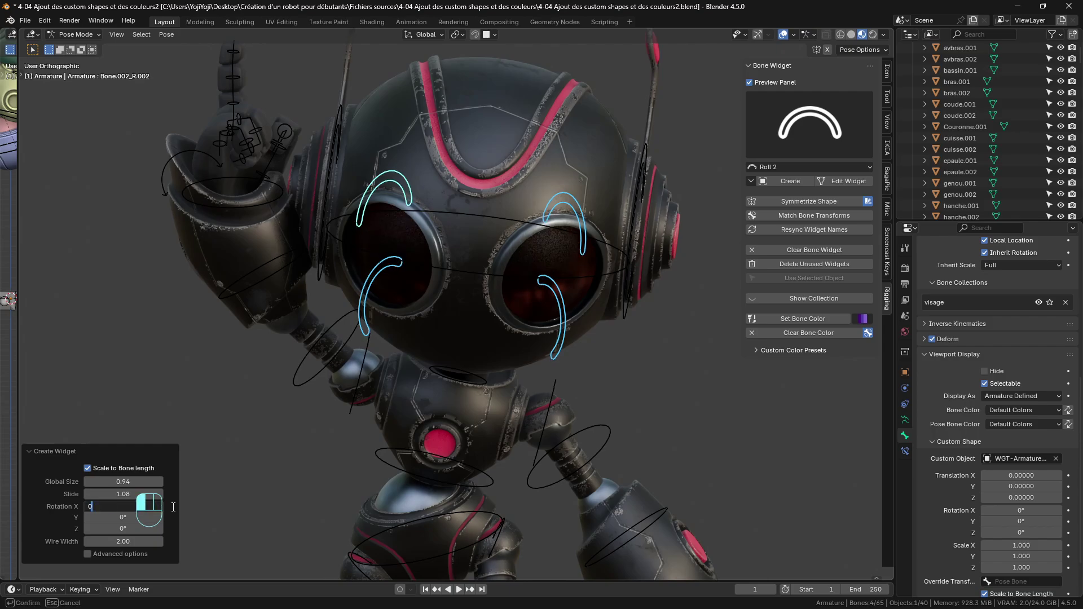
pyautogui.click(123, 517)
pyautogui.write('9')
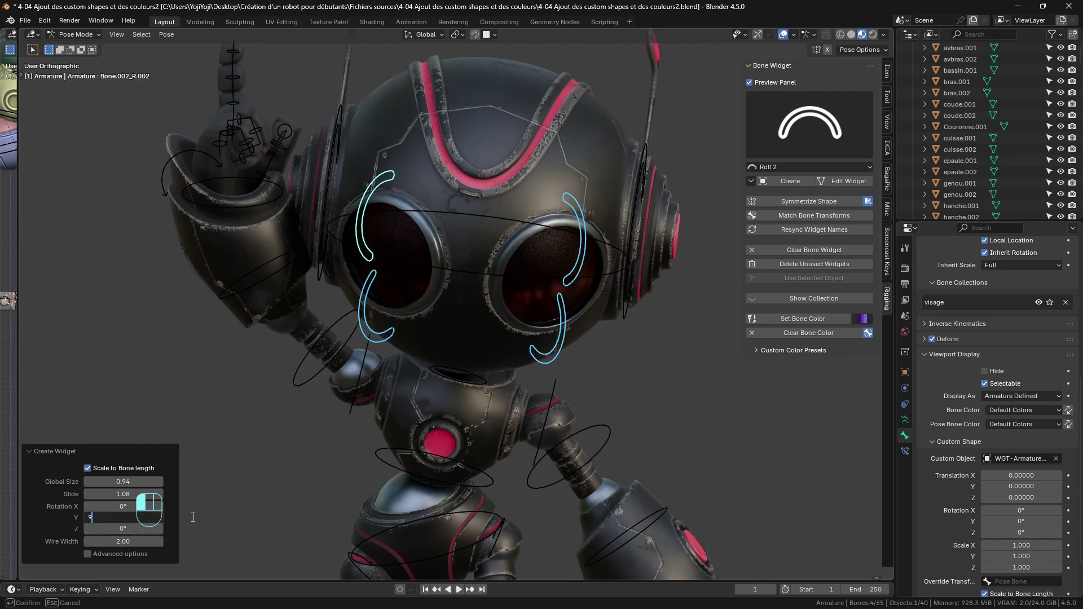
pyautogui.write('0')
pyautogui.press('Return')
pyautogui.moveTo(285, 494); pyautogui.dragTo(316, 378, button='middle')
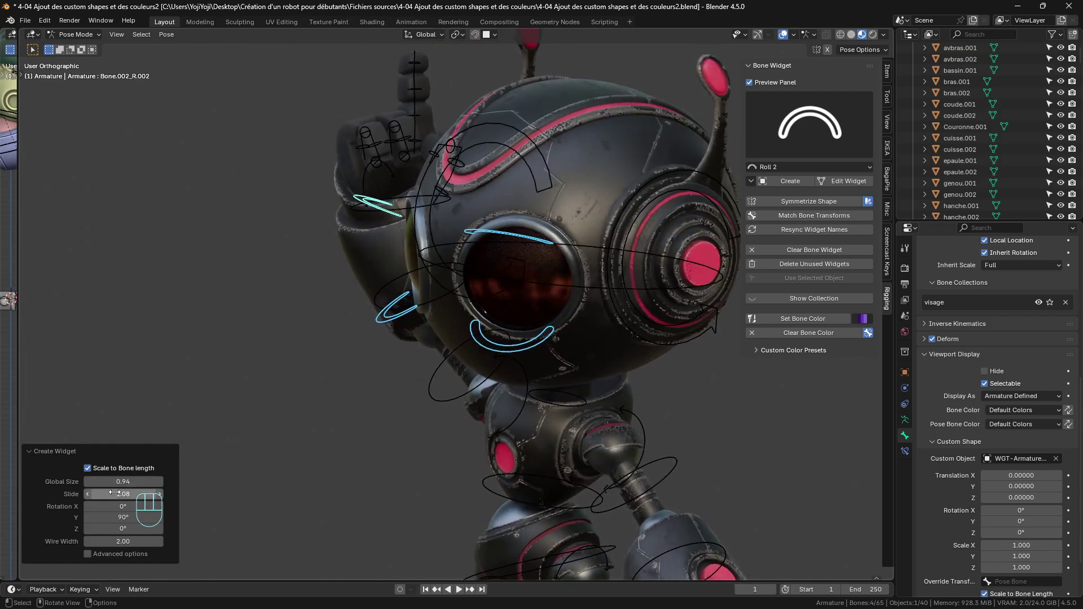
pyautogui.moveTo(115, 492); pyautogui.dragTo(96, 493)
# Rotate the right eye's upper eyelid bone, and rotate its lower eyelid bone by about -18.8°, using their new arc widgets.
pyautogui.click(398, 226)
pyautogui.moveTo(397, 228); pyautogui.dragTo(386, 219, button='middle')
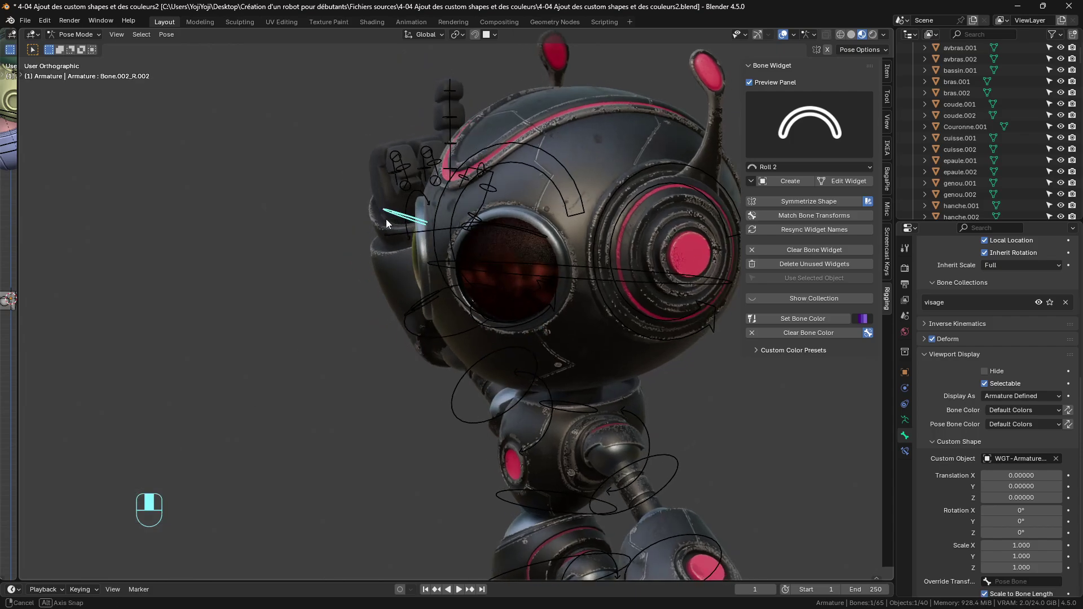
pyautogui.press('r')
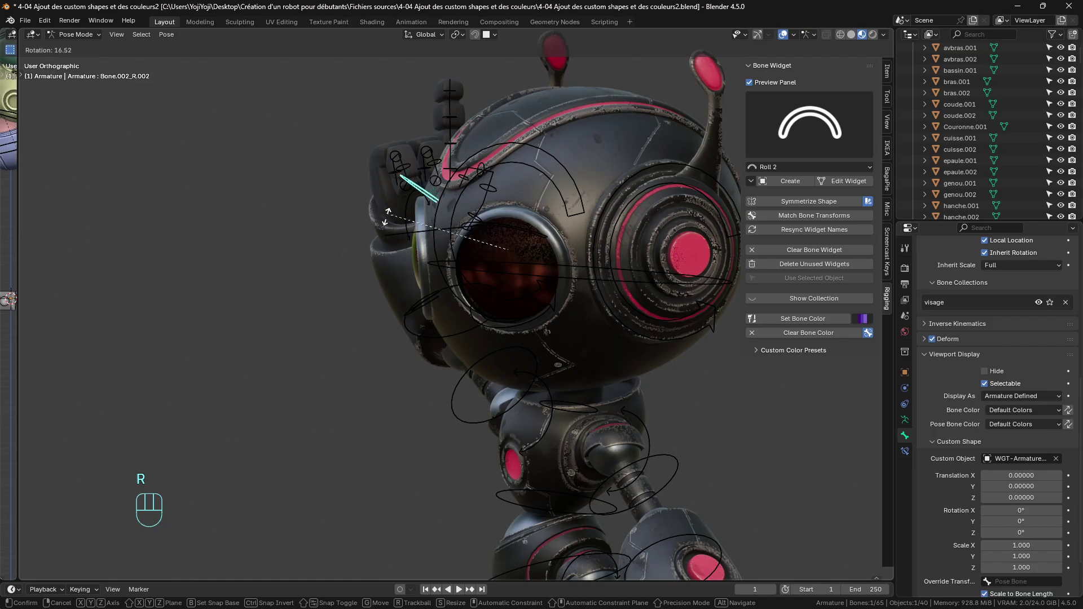
pyautogui.click(448, 358)
pyautogui.click(427, 309)
pyautogui.press('r')
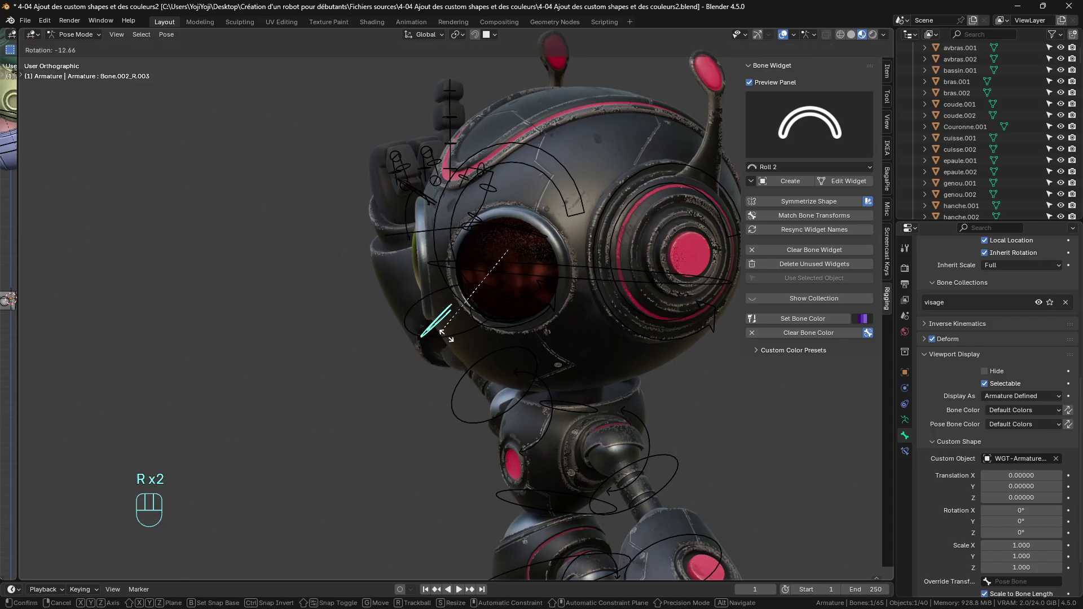
pyautogui.click(370, 315)
pyautogui.moveTo(369, 315); pyautogui.dragTo(386, 200, button='middle')
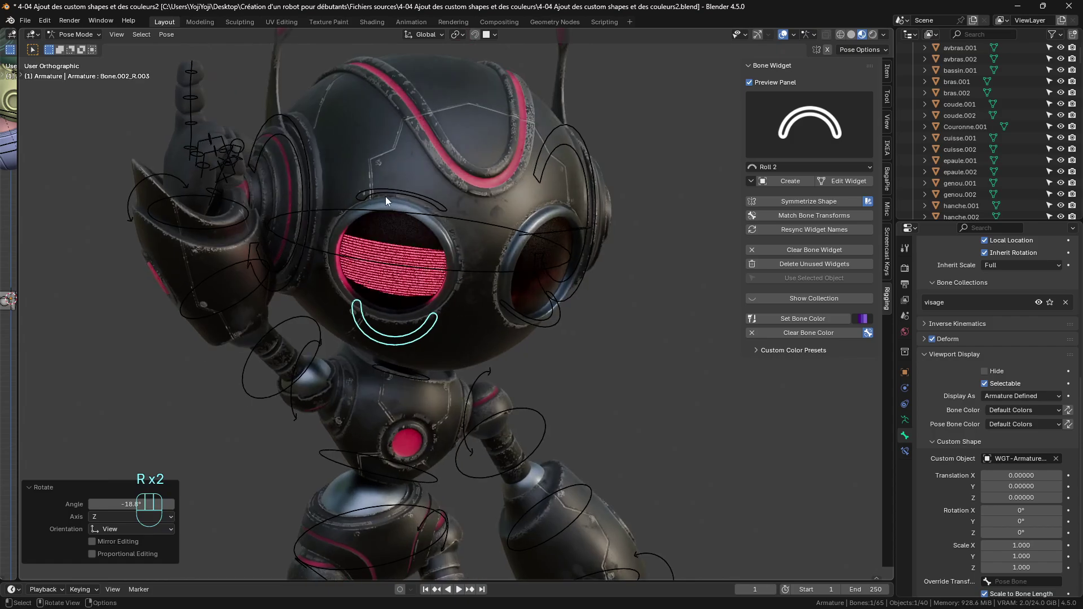
pyautogui.moveTo(367, 470); pyautogui.dragTo(430, 281, button='middle')
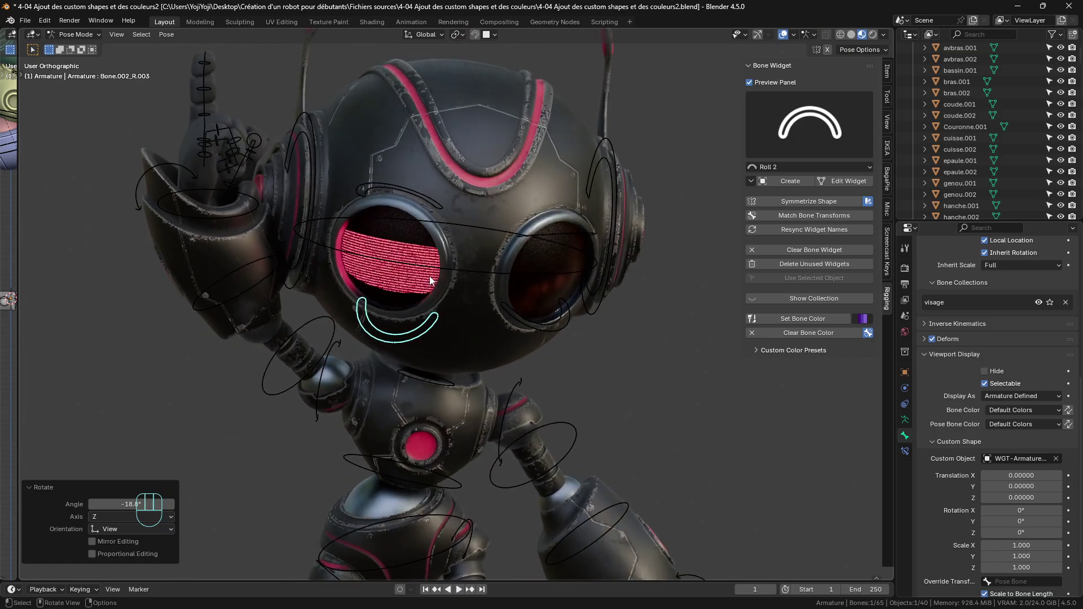
# Rotate the left eye's upper eyelid bone, and rotate its lower eyelid bone by about -9.6°.
pyautogui.moveTo(464, 243); pyautogui.dragTo(546, 330, button='middle')
pyautogui.click(546, 329)
pyautogui.keyDown('shift'); pyautogui.click(558, 236); pyautogui.keyUp('shift')
pyautogui.moveTo(558, 236); pyautogui.dragTo(399, 250, button='middle')
pyautogui.press('r')
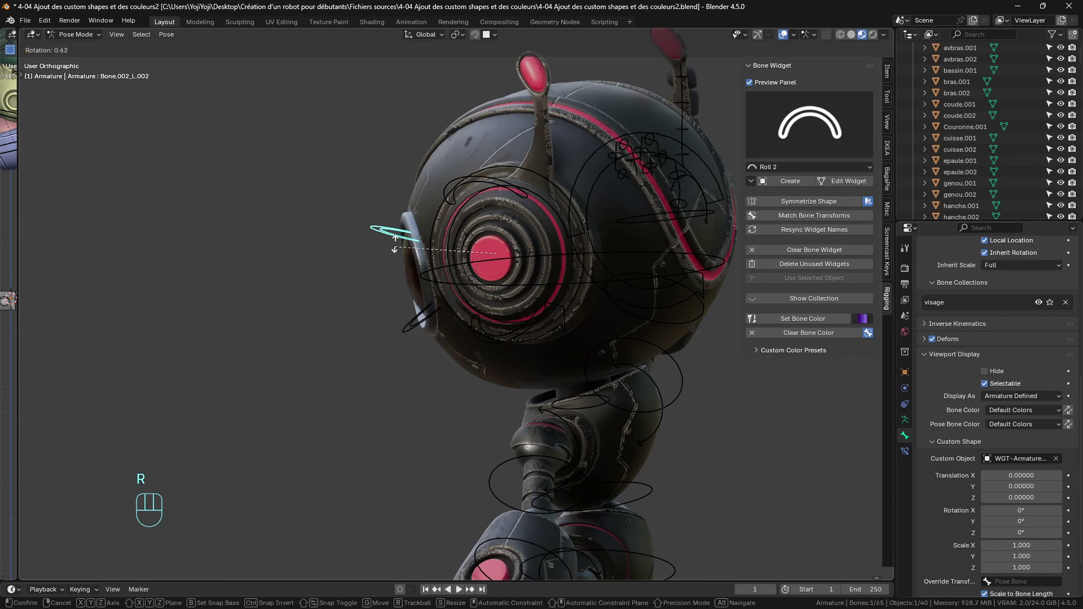
pyautogui.click(406, 221)
pyautogui.click(410, 330)
pyautogui.press('r')
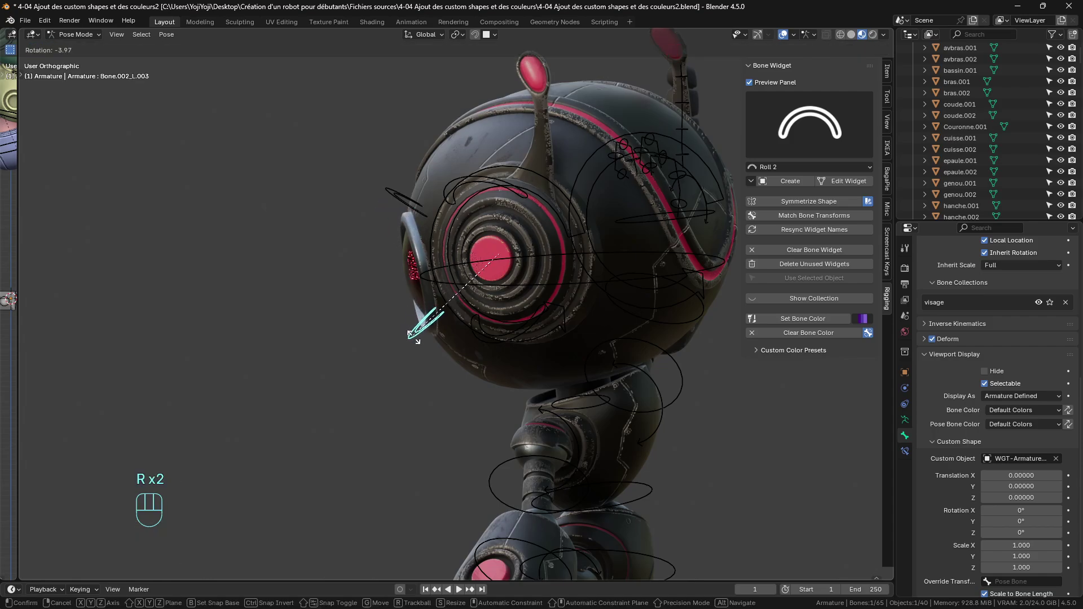
pyautogui.click(429, 338)
pyautogui.moveTo(428, 339); pyautogui.dragTo(583, 344, button='middle')
pyautogui.scroll(-5, 576, 347)
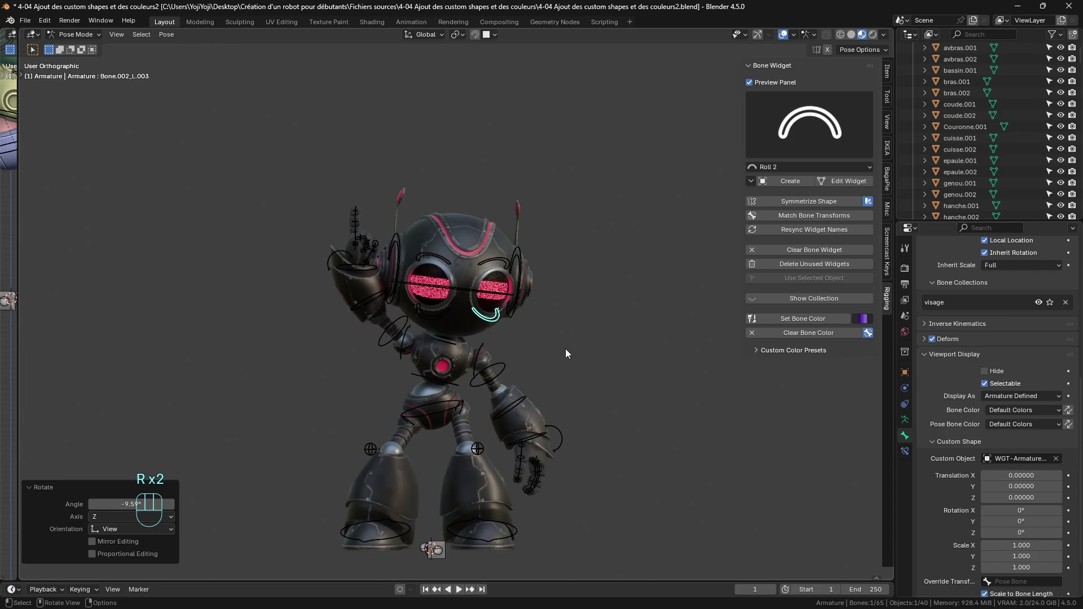
# Create a Root 1 widget on the root bone between the robot's feet.
pyautogui.keyDown('shift'); pyautogui.moveTo(531, 433); pyautogui.dragTo(515, 336, button='middle'); pyautogui.keyUp('shift')
pyautogui.scroll(5, 514, 336)
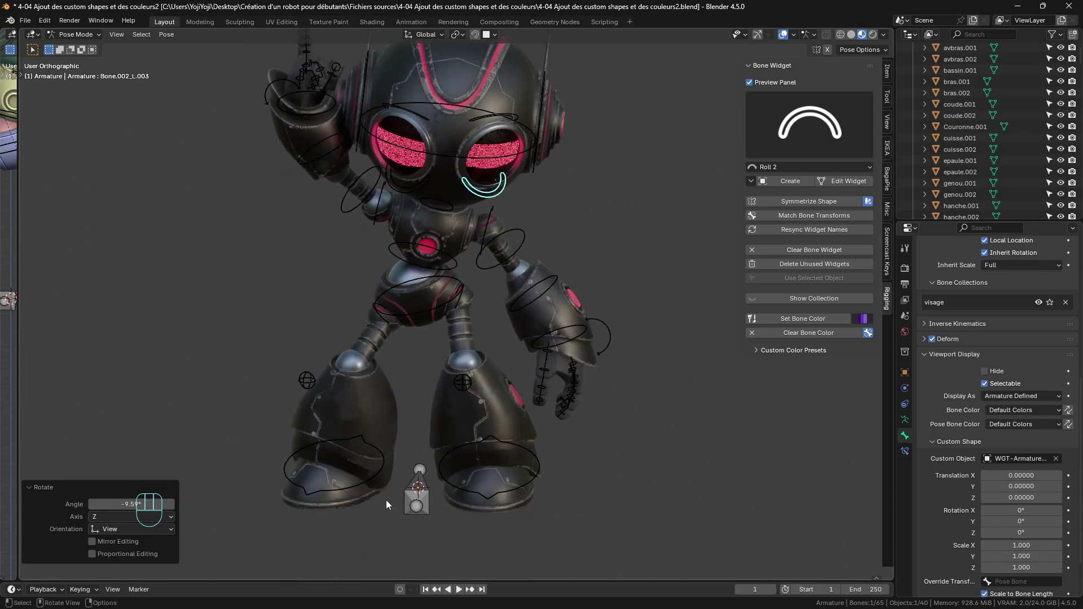
pyautogui.click(417, 487)
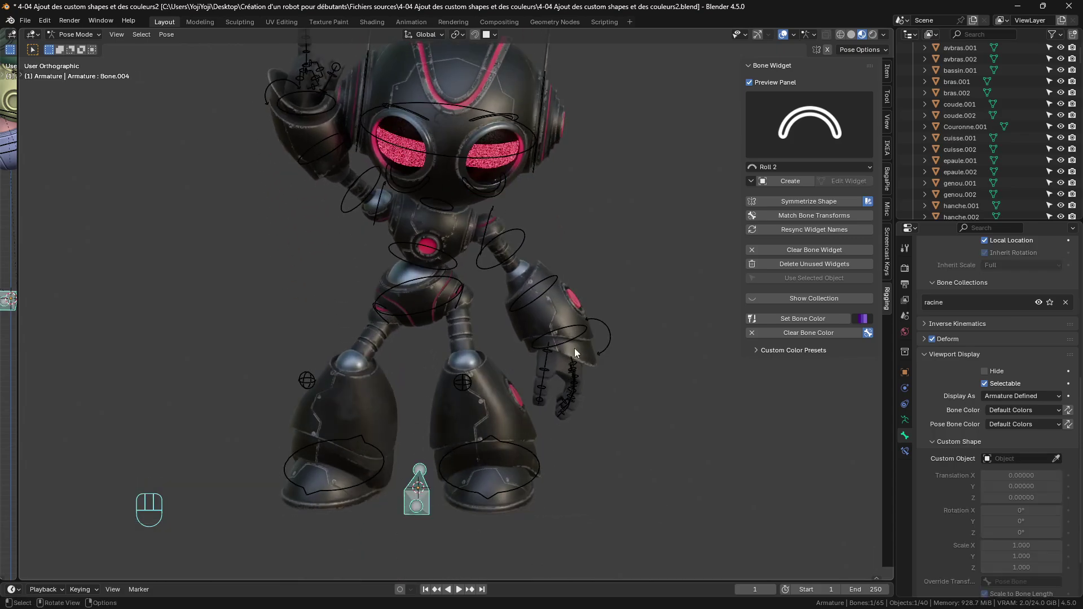
pyautogui.click(836, 127)
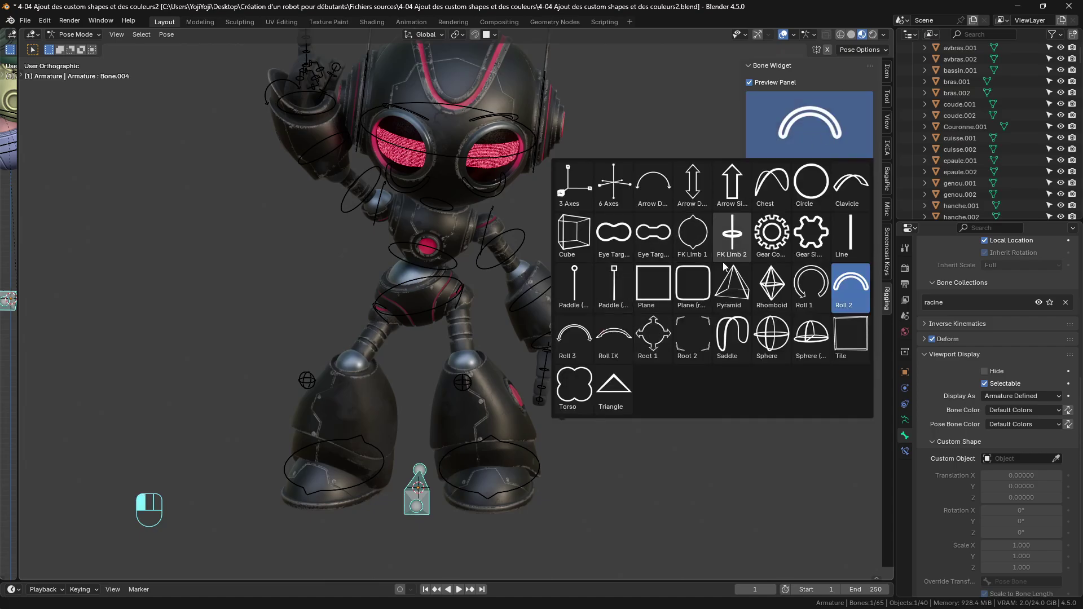
pyautogui.click(653, 336)
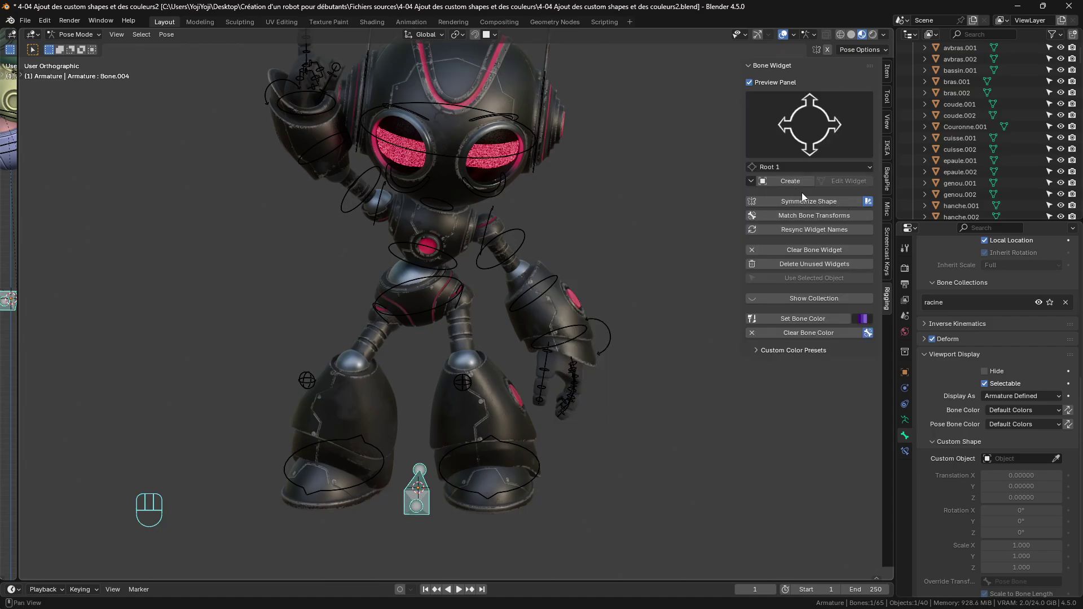
pyautogui.click(790, 181)
# Set the root widget's Y rotation to 0°, its slide to 0 and its global size to 2.56.
pyautogui.scroll(-3, 429, 339)
pyautogui.doubleClick(123, 517)
pyautogui.write('90')
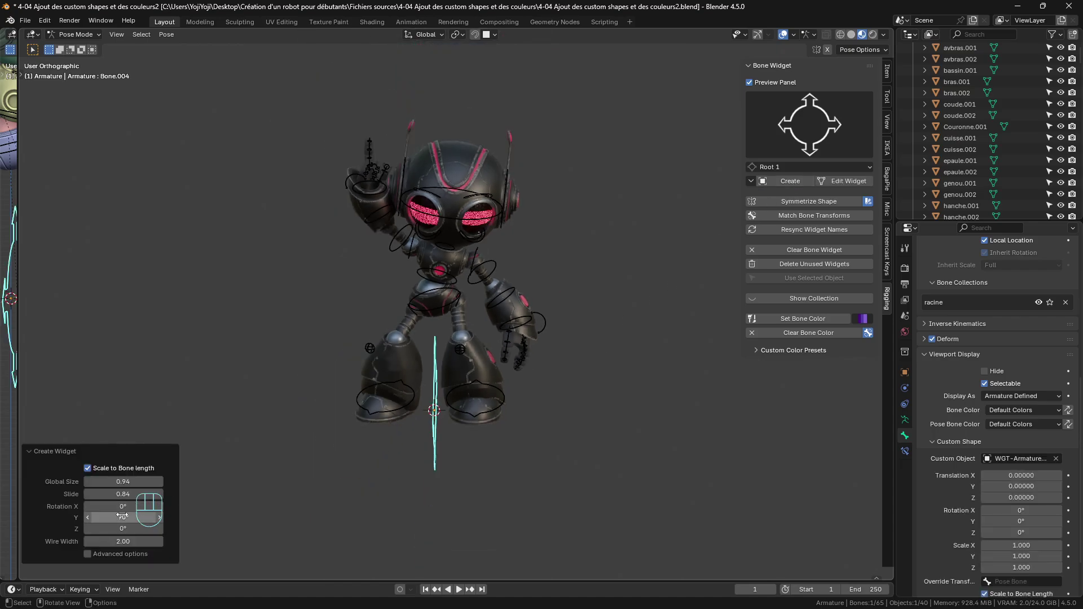
pyautogui.press('Return')
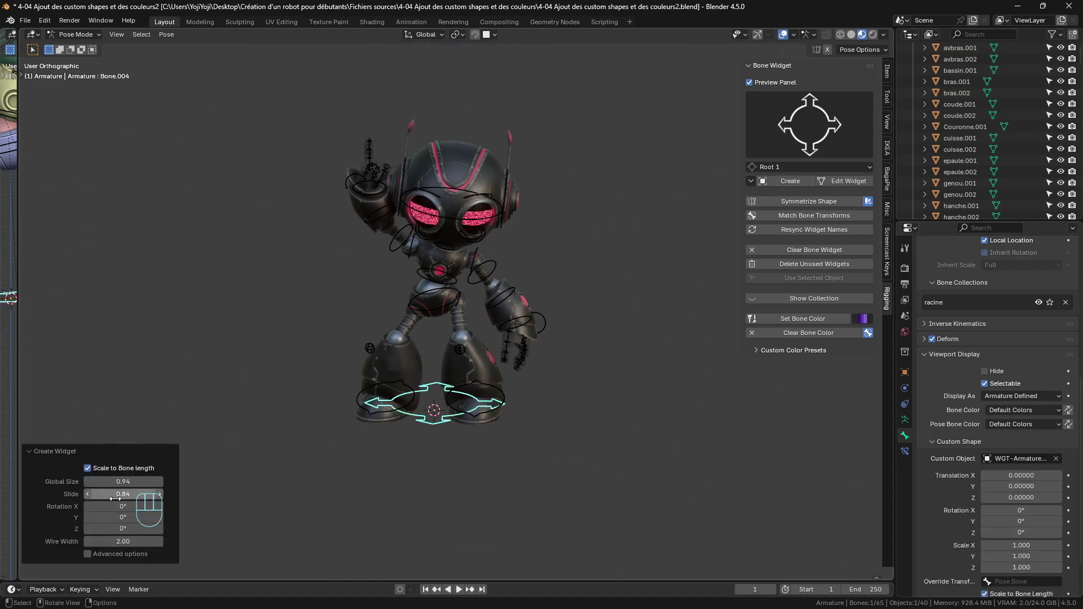
pyautogui.doubleClick(123, 494)
pyautogui.write('0')
pyautogui.press('Return')
pyautogui.moveTo(124, 479); pyautogui.dragTo(181, 479)
pyautogui.moveTo(429, 338); pyautogui.dragTo(510, 365, button='middle')
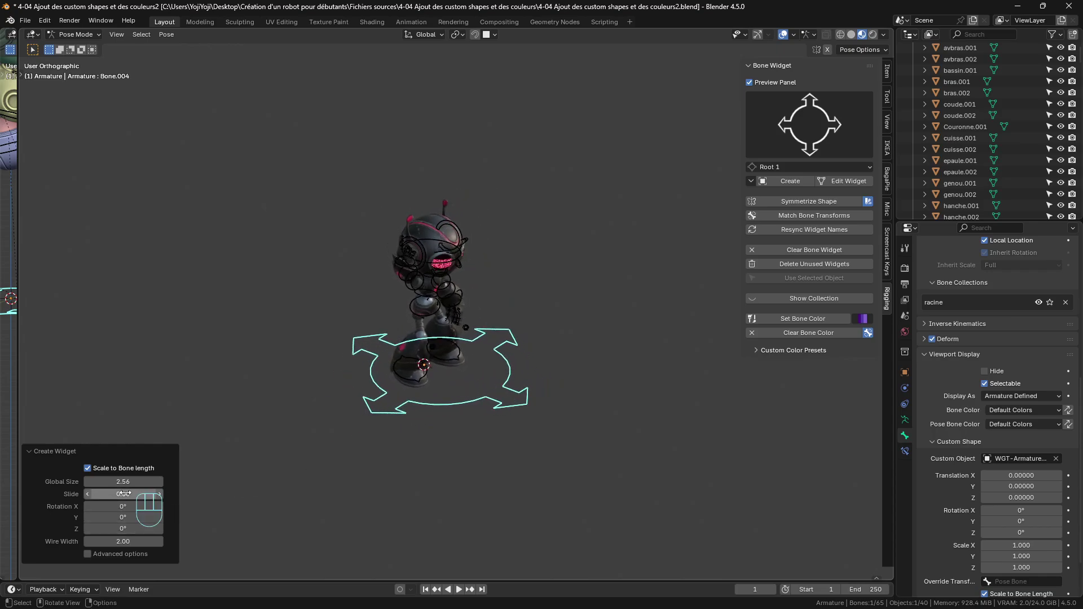
# Adjust the root widget's slide to 0.51 and its global size to 1.99.
pyautogui.moveTo(123, 493); pyautogui.dragTo(148, 494)
pyautogui.moveTo(507, 349); pyautogui.dragTo(450, 404, button='middle')
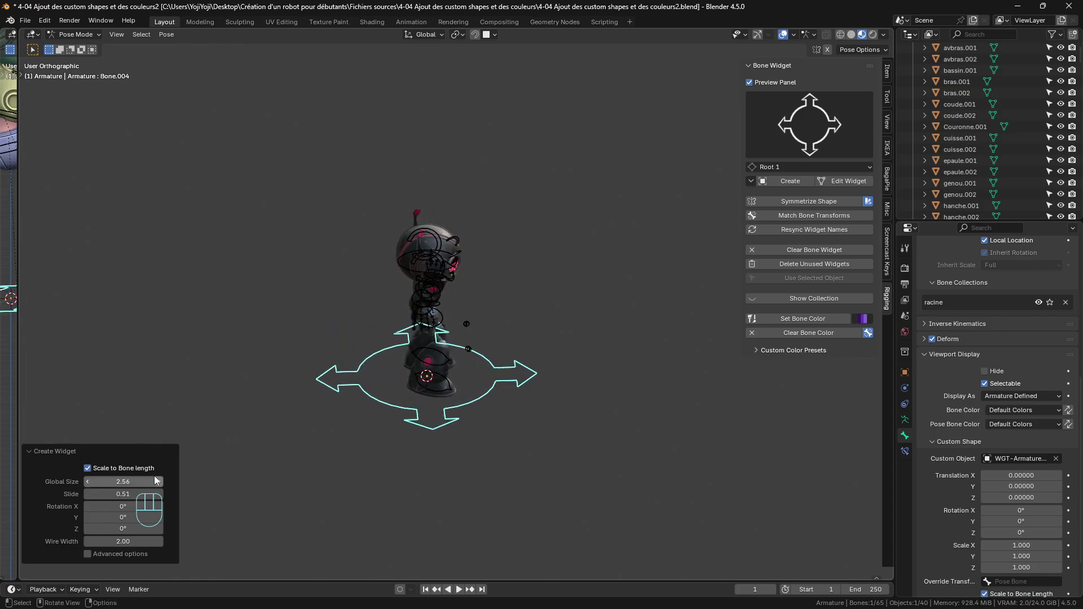
pyautogui.moveTo(156, 479); pyautogui.dragTo(129, 480)
pyautogui.moveTo(424, 379); pyautogui.dragTo(483, 346, button='middle')
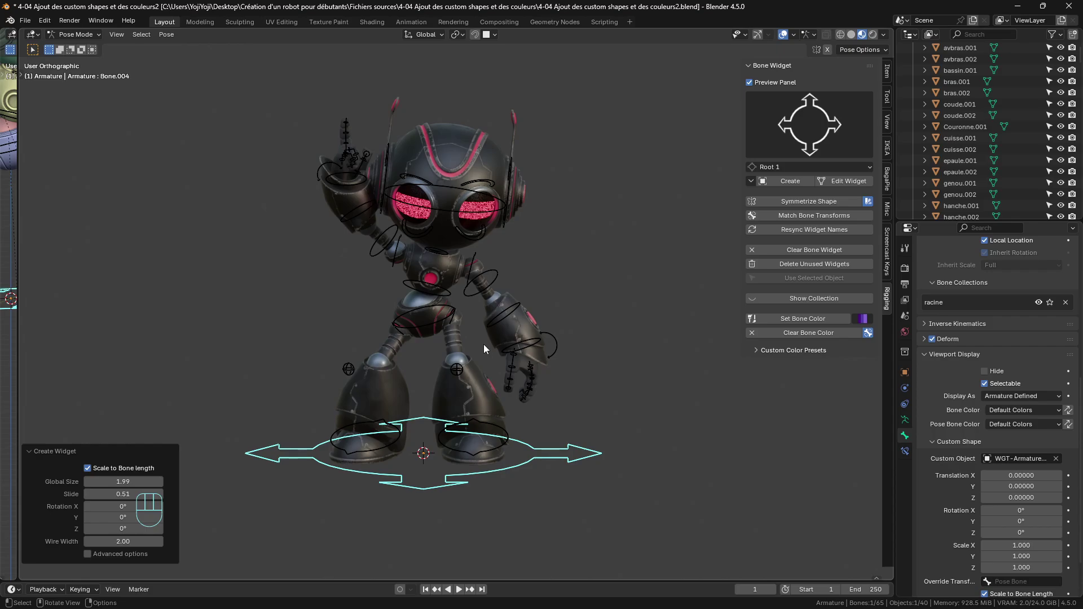
pyautogui.scroll(5, 481, 288)
pyautogui.scroll(-4, 451, 288)
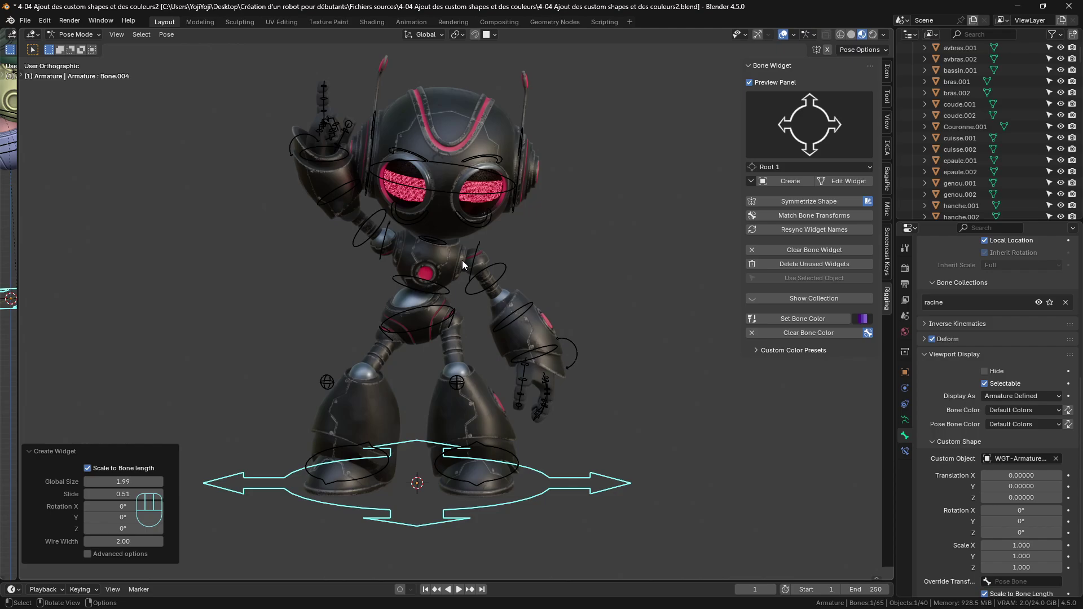
# Select the control bones of the robot's left leg, arm, hand and fingers together and set their bone color to red.
pyautogui.moveTo(462, 259); pyautogui.dragTo(494, 348, button='middle')
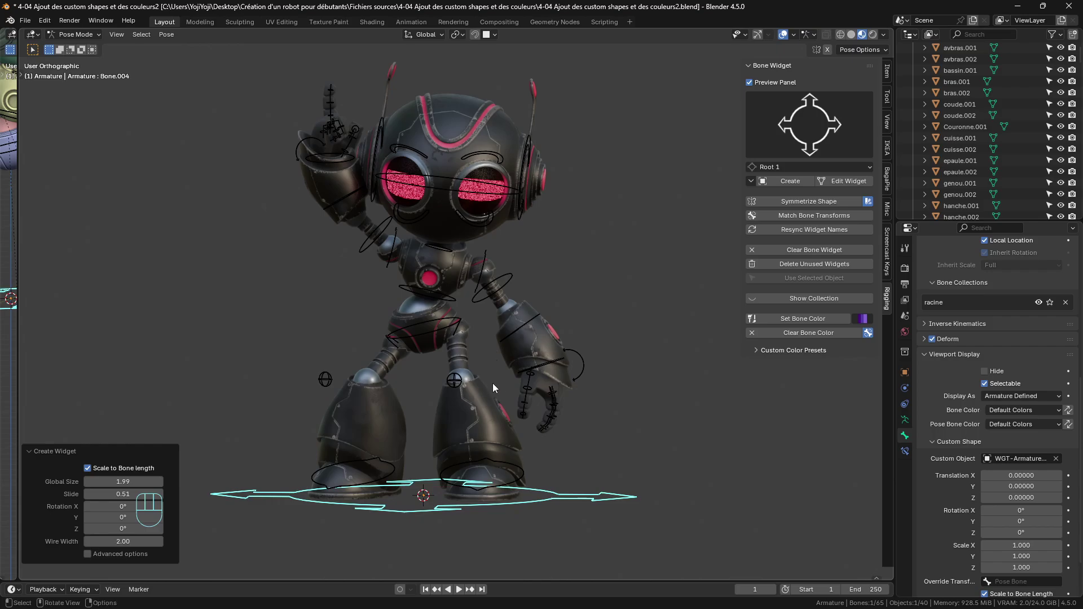
pyautogui.click(518, 476)
pyautogui.keyDown('shift'); pyautogui.click(454, 380); pyautogui.keyUp('shift')
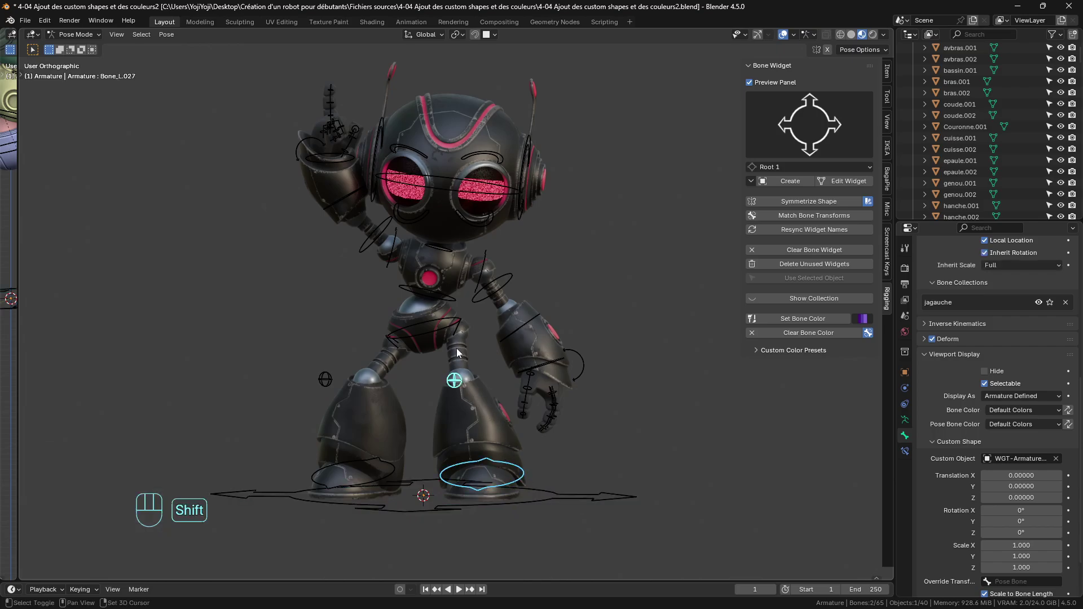
pyautogui.keyDown('shift'); pyautogui.click(456, 329); pyautogui.keyUp('shift')
pyautogui.keyDown('shift'); pyautogui.click(511, 275); pyautogui.keyUp('shift')
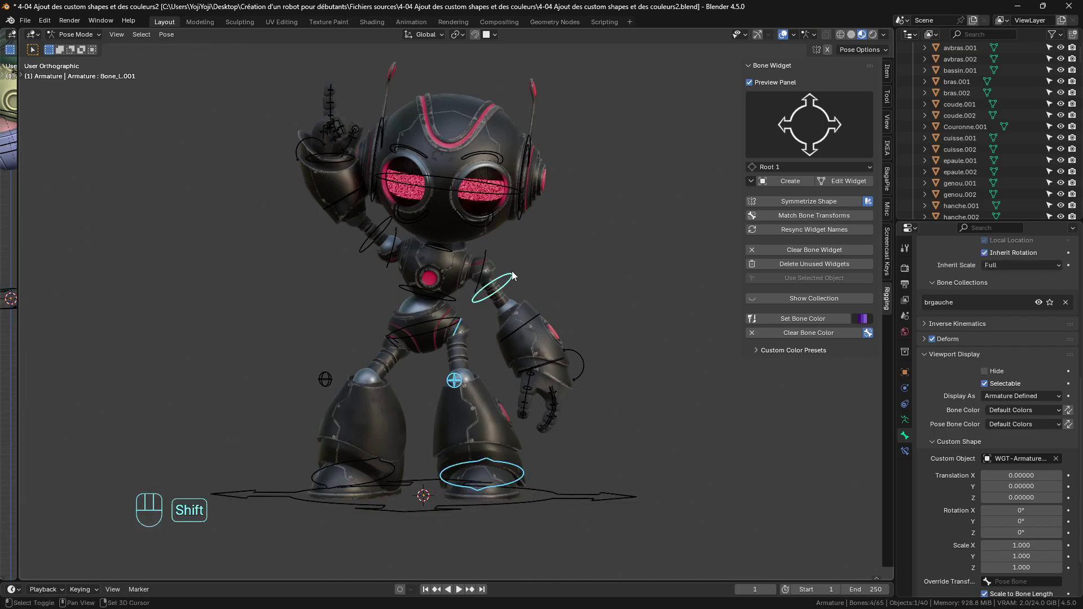
pyautogui.keyDown('shift'); pyautogui.click(486, 253); pyautogui.keyUp('shift')
pyautogui.keyDown('shift'); pyautogui.click(536, 318); pyautogui.keyUp('shift')
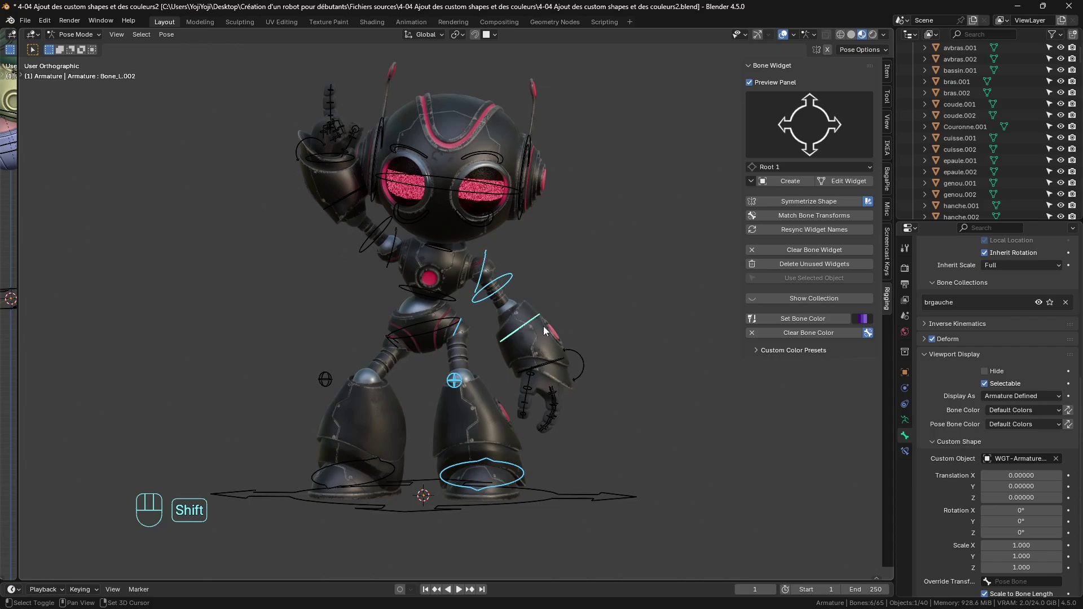
pyautogui.keyDown('shift'); pyautogui.click(581, 360); pyautogui.keyUp('shift')
pyautogui.press('c')
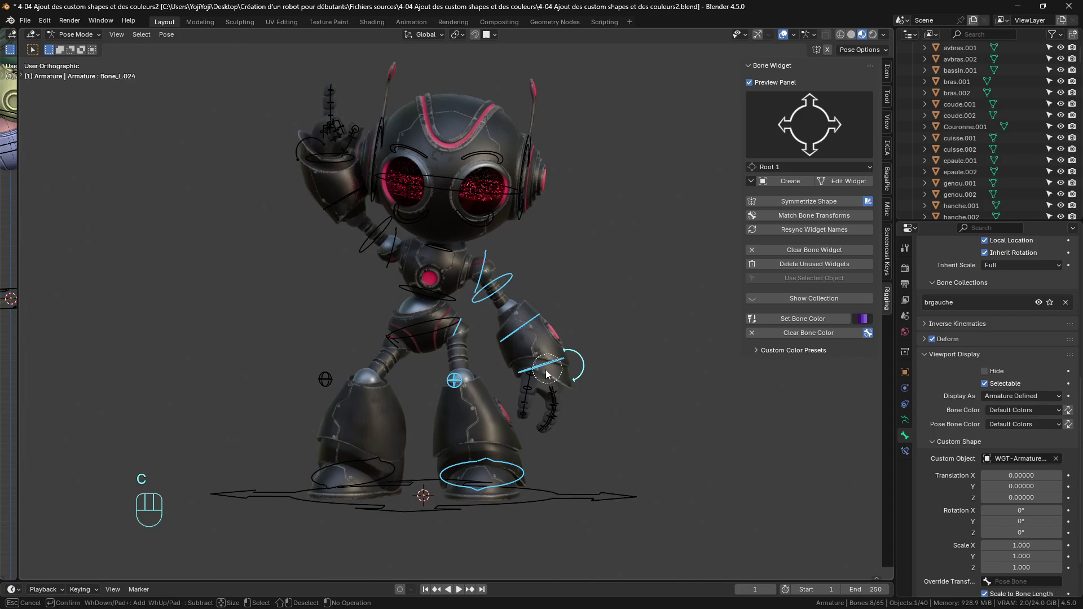
pyautogui.moveTo(546, 371)
pyautogui.mouseDown()
pyautogui.moveTo(529, 401)
pyautogui.moveTo(538, 417)
pyautogui.moveTo(558, 385)
pyautogui.moveTo(556, 434)
pyautogui.mouseUp()
pyautogui.rightClick(554, 433)
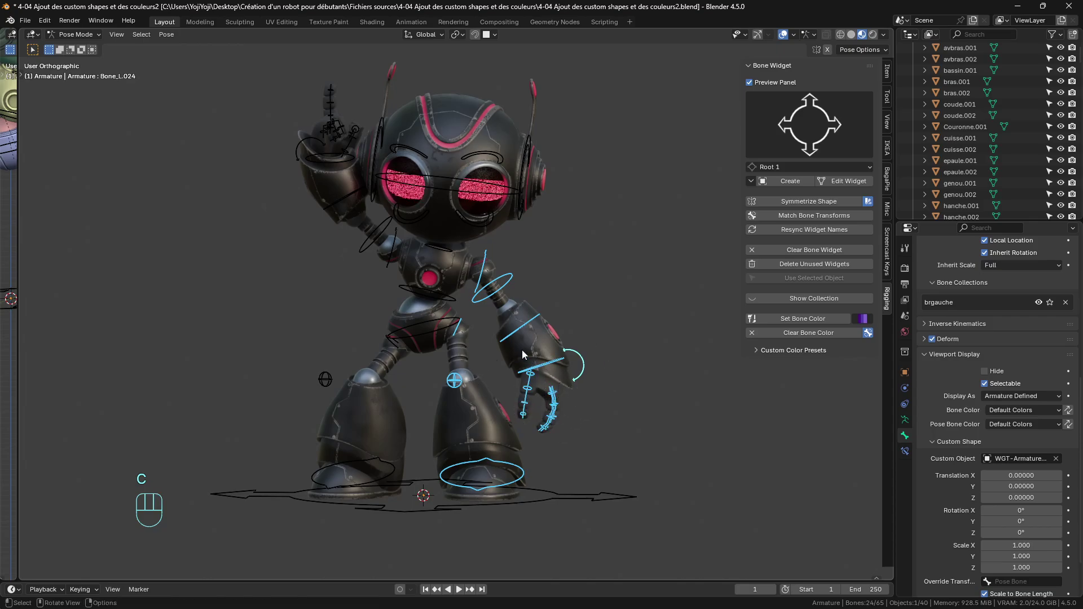
pyautogui.scroll(3, 540, 368)
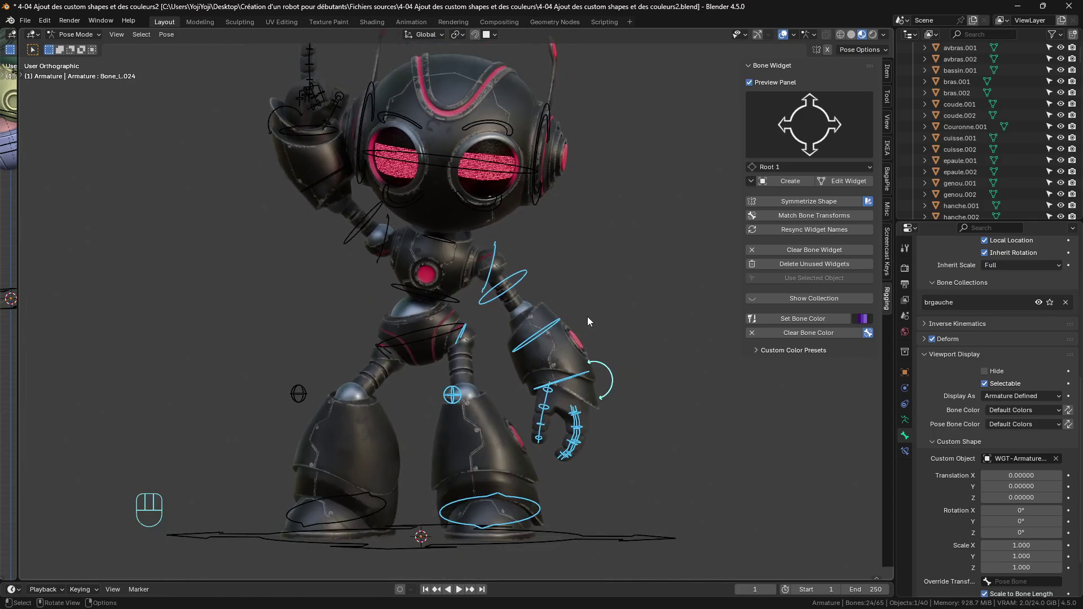
pyautogui.click(864, 319)
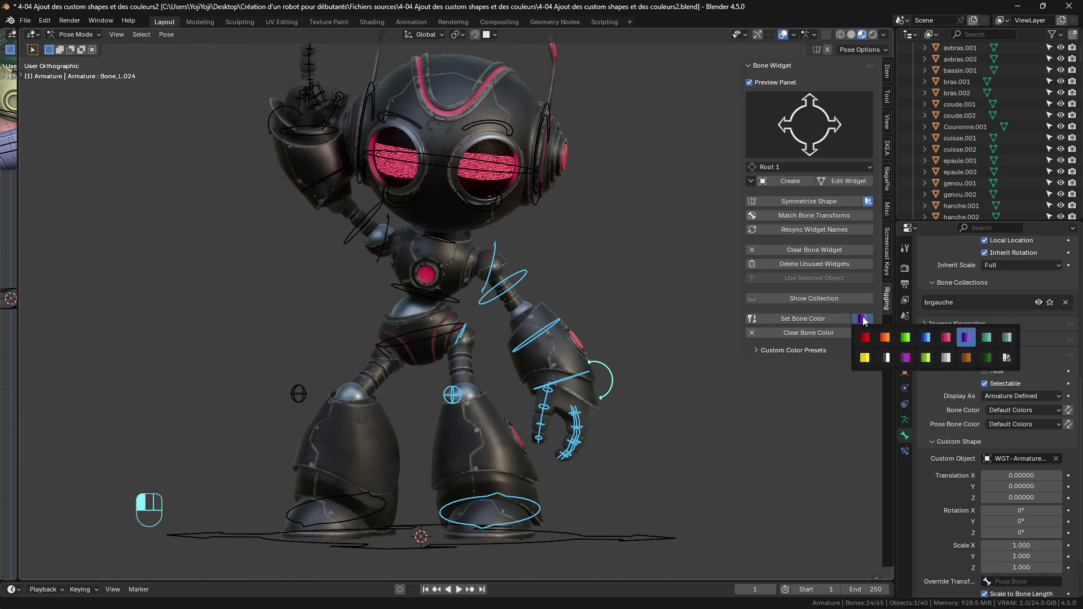
pyautogui.click(865, 339)
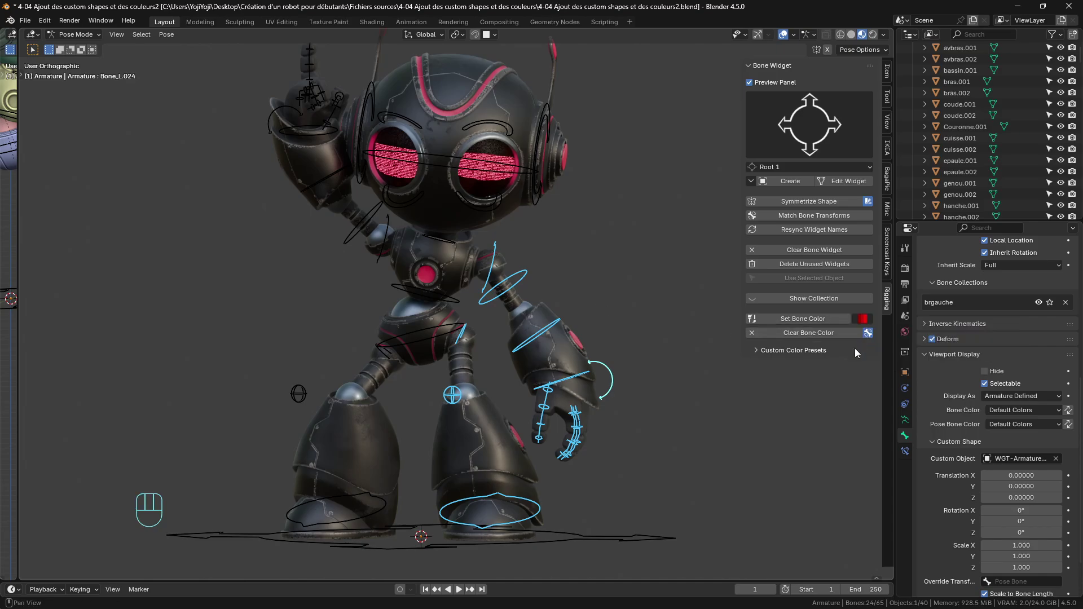
pyautogui.click(817, 319)
# Select the control bones of the robot's right arm, hand, fingers, knee and foot together and set their bone color to green.
pyautogui.scroll(-3, 524, 348)
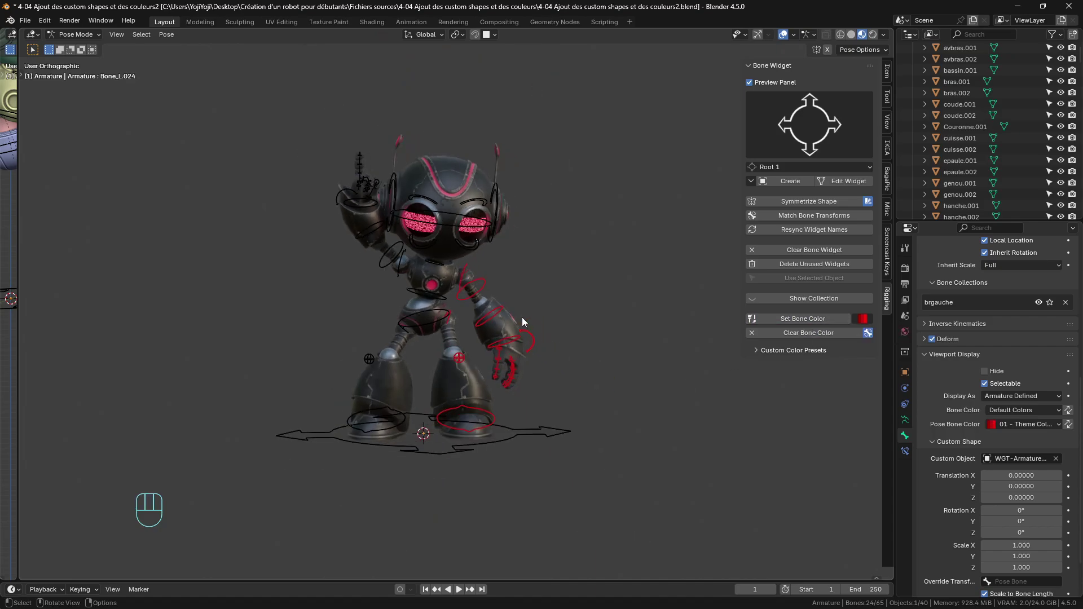
pyautogui.scroll(2, 472, 361)
pyautogui.click(368, 219)
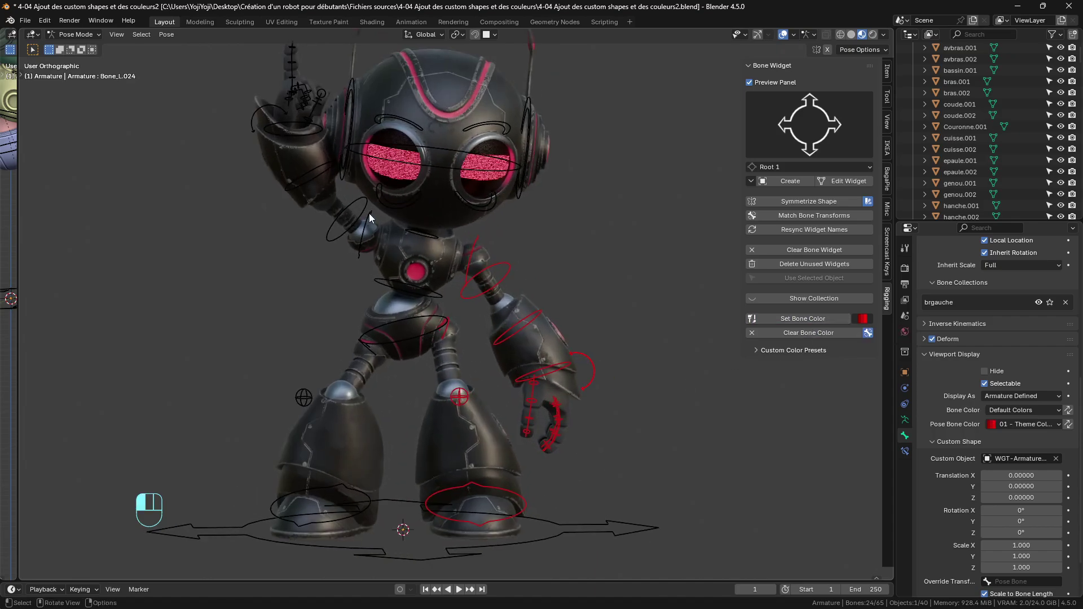
pyautogui.keyDown('shift'); pyautogui.click(364, 205); pyautogui.keyUp('shift')
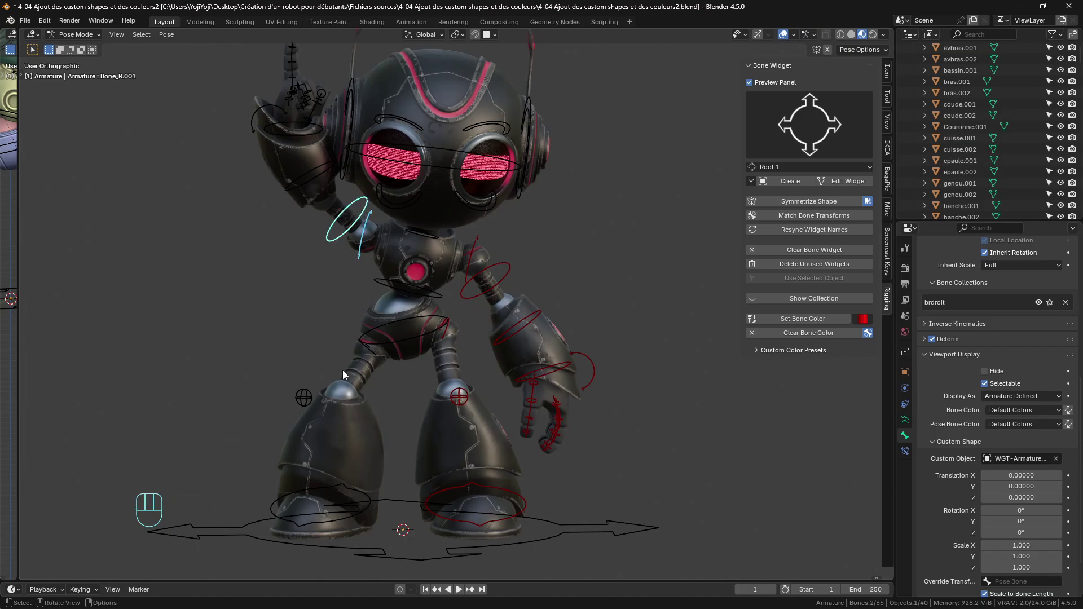
pyautogui.press('c')
pyautogui.click(310, 406)
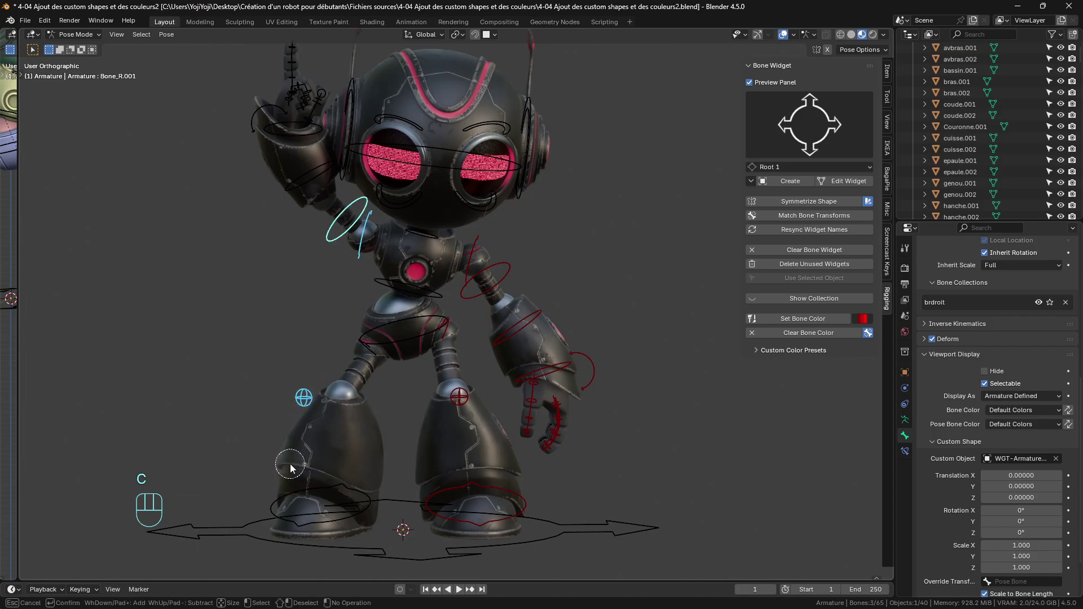
pyautogui.click(286, 501)
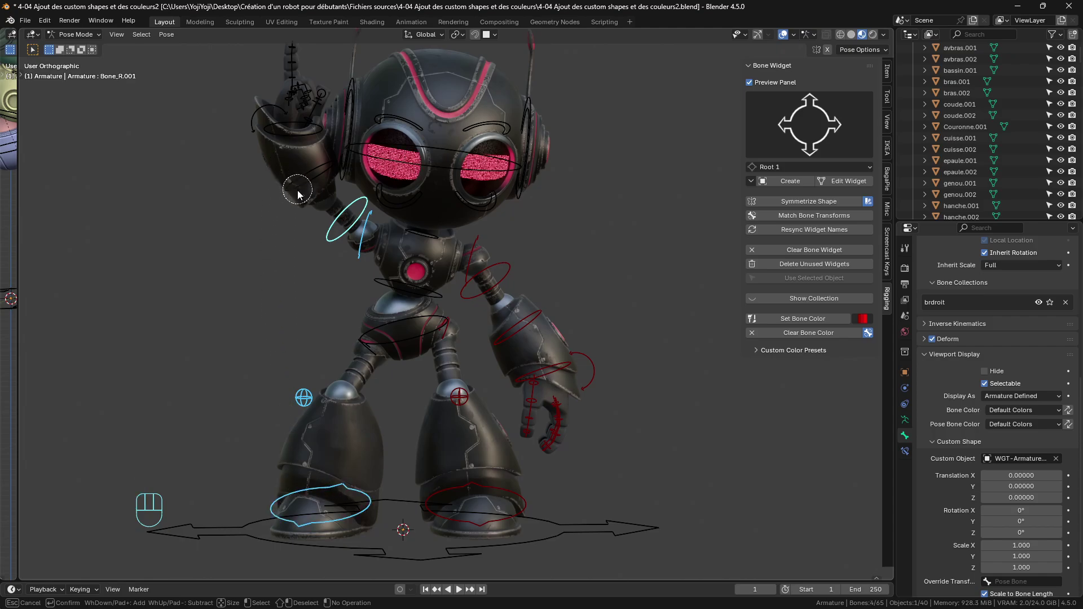
pyautogui.moveTo(298, 195)
pyautogui.mouseDown()
pyautogui.moveTo(273, 103)
pyautogui.moveTo(303, 76)
pyautogui.moveTo(309, 100)
pyautogui.moveTo(308, 120)
pyautogui.moveTo(296, 65)
pyautogui.mouseUp()
pyautogui.rightClick(305, 101)
pyautogui.scroll(-3, 338, 141)
pyautogui.scroll(3, 343, 146)
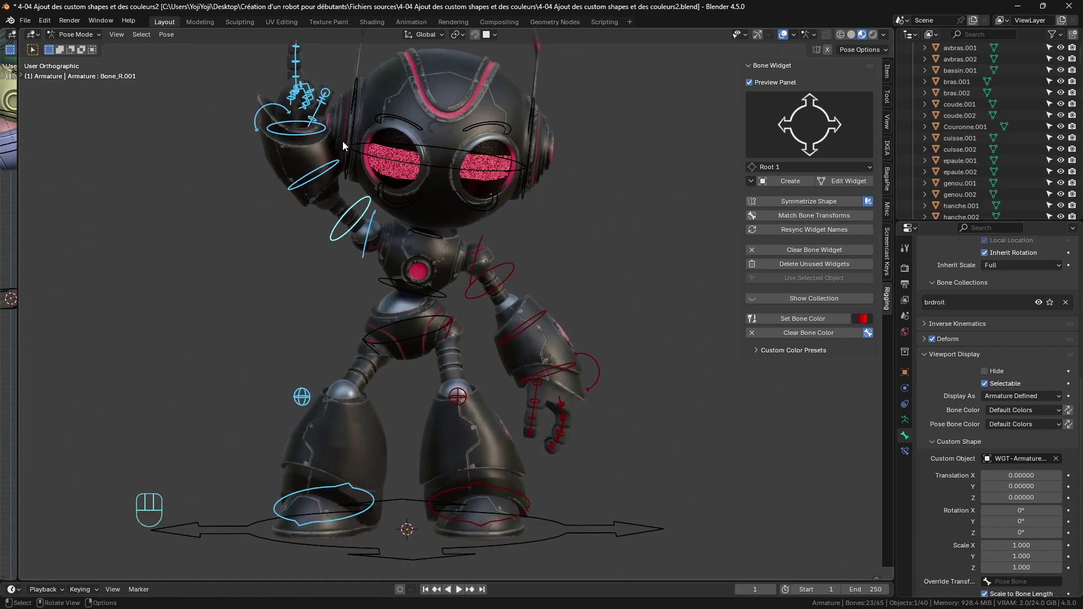
pyautogui.click(862, 318)
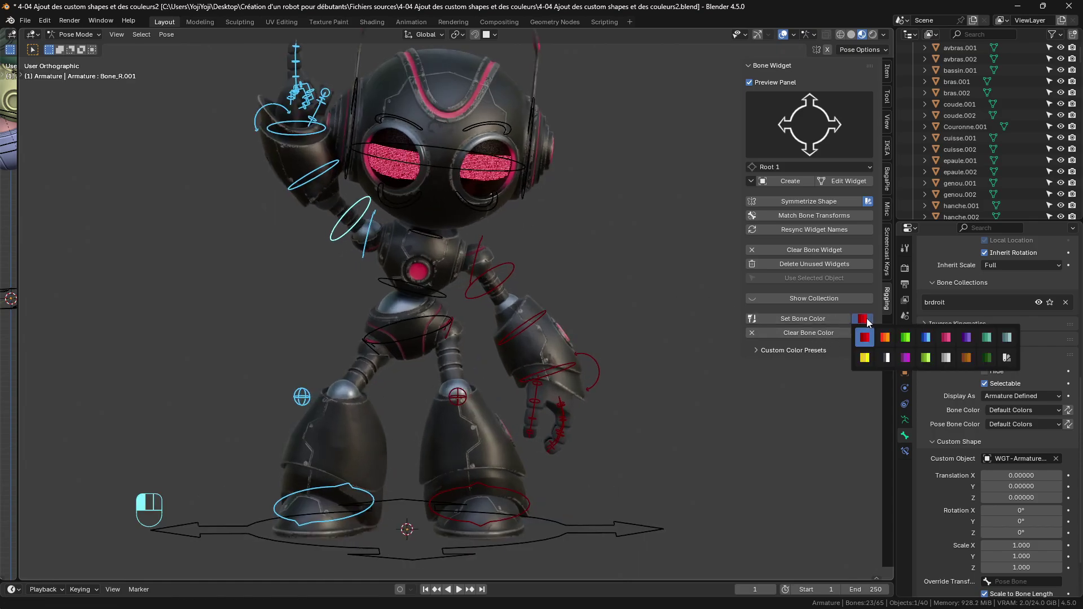
pyautogui.click(905, 339)
pyautogui.click(806, 318)
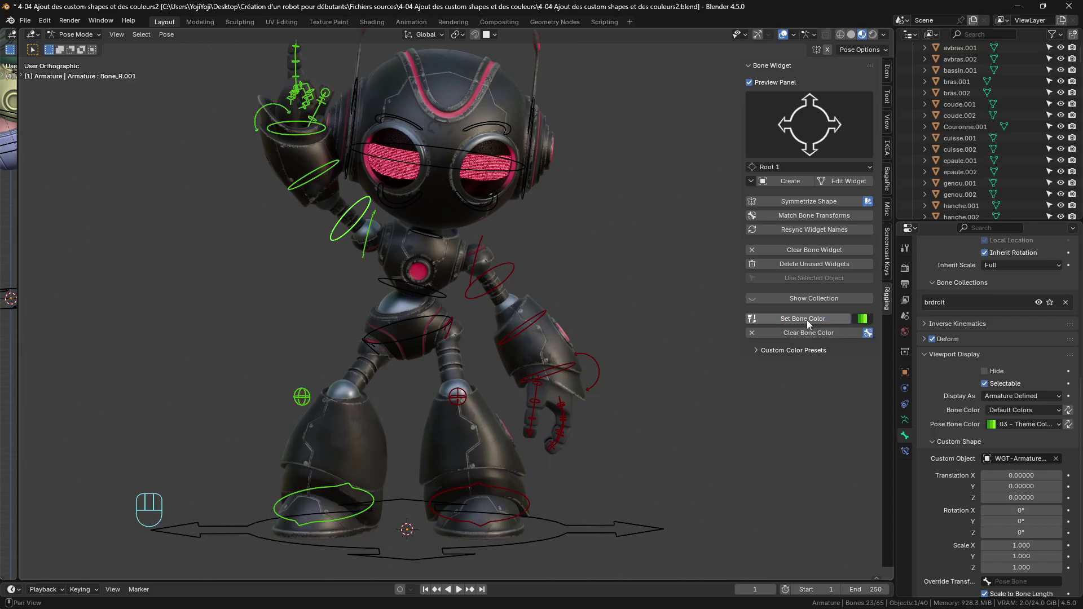
# Select the central control bones of the head, neck, torso and pelvis together and set their bone color to blue (theme color 04).
pyautogui.moveTo(648, 320); pyautogui.dragTo(420, 338, button='middle')
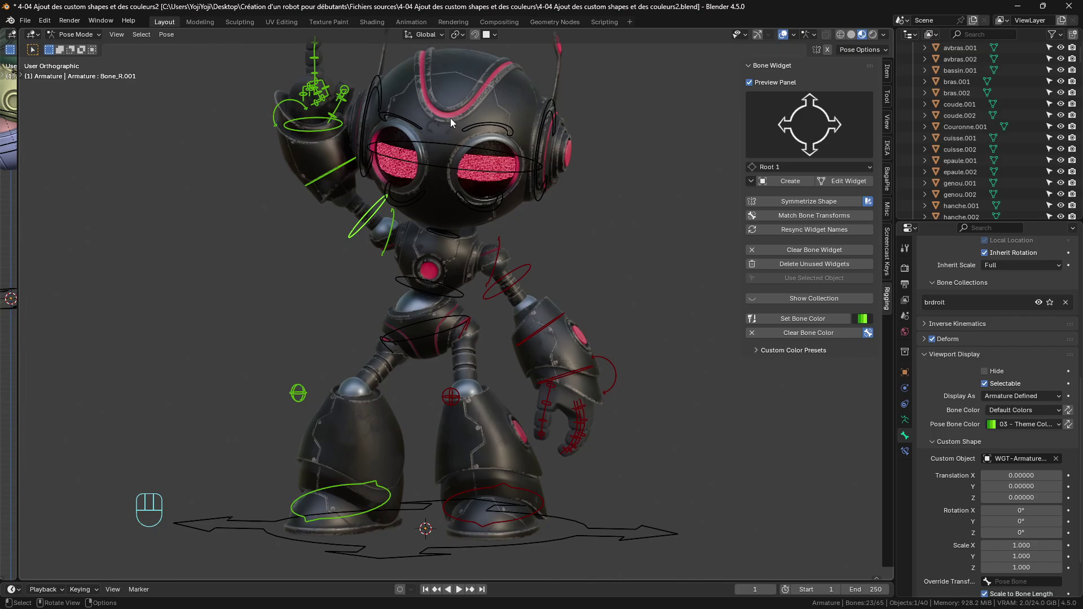
pyautogui.click(440, 164)
pyautogui.keyDown('shift'); pyautogui.click(459, 236); pyautogui.keyUp('shift')
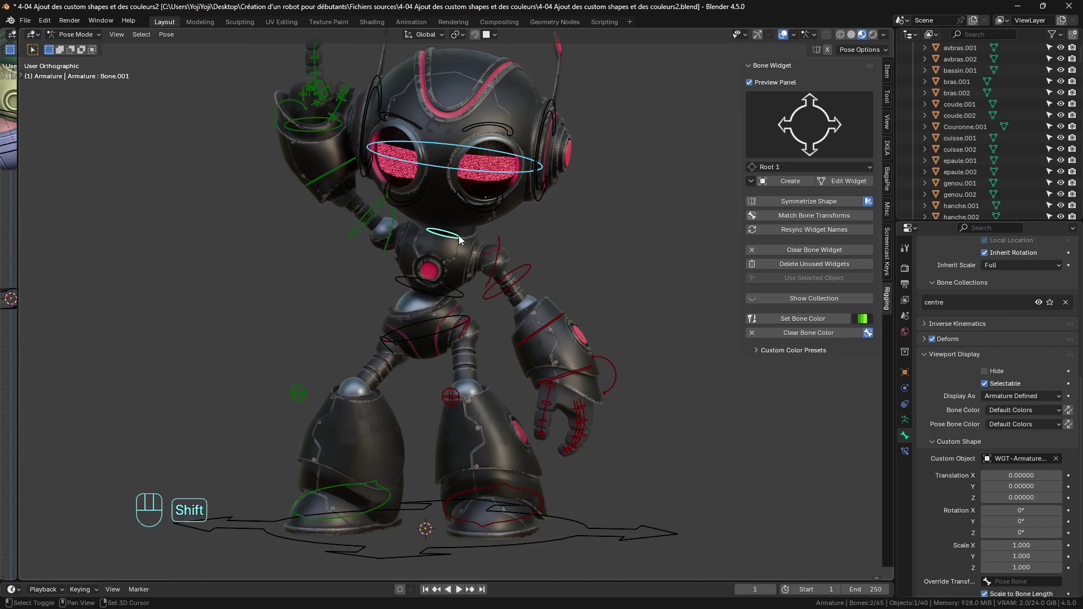
pyautogui.keyDown('shift'); pyautogui.click(457, 294); pyautogui.keyUp('shift')
pyautogui.keyDown('shift'); pyautogui.click(428, 331); pyautogui.keyUp('shift')
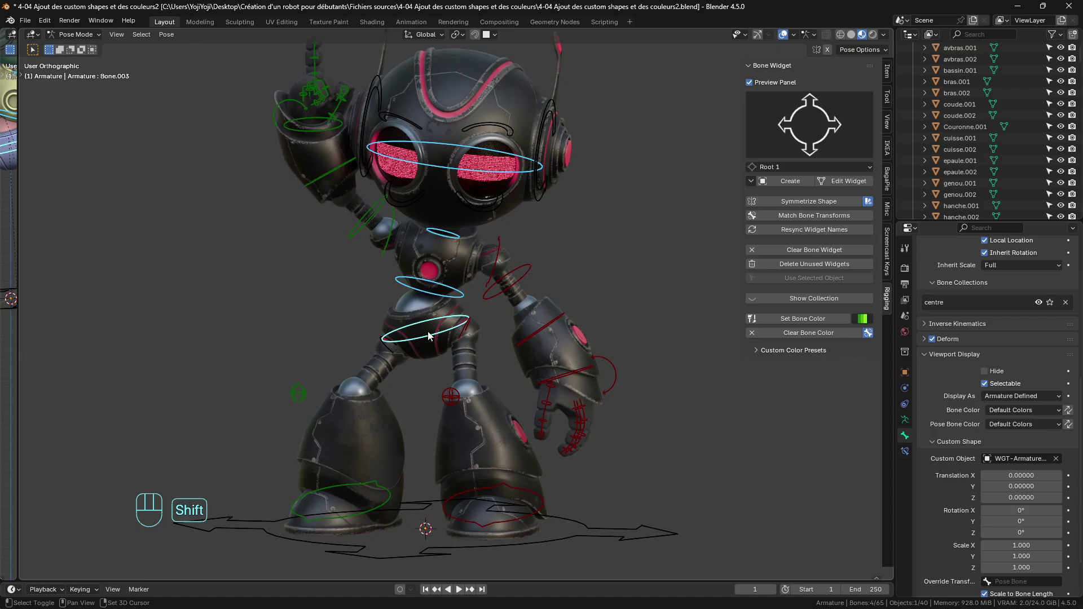
pyautogui.click(861, 319)
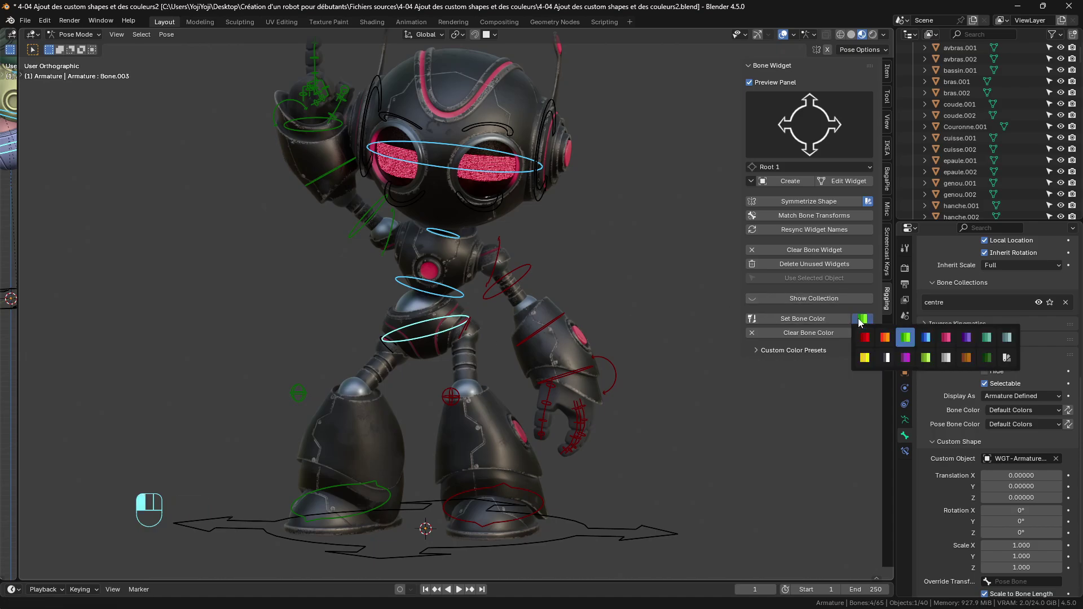
pyautogui.click(926, 338)
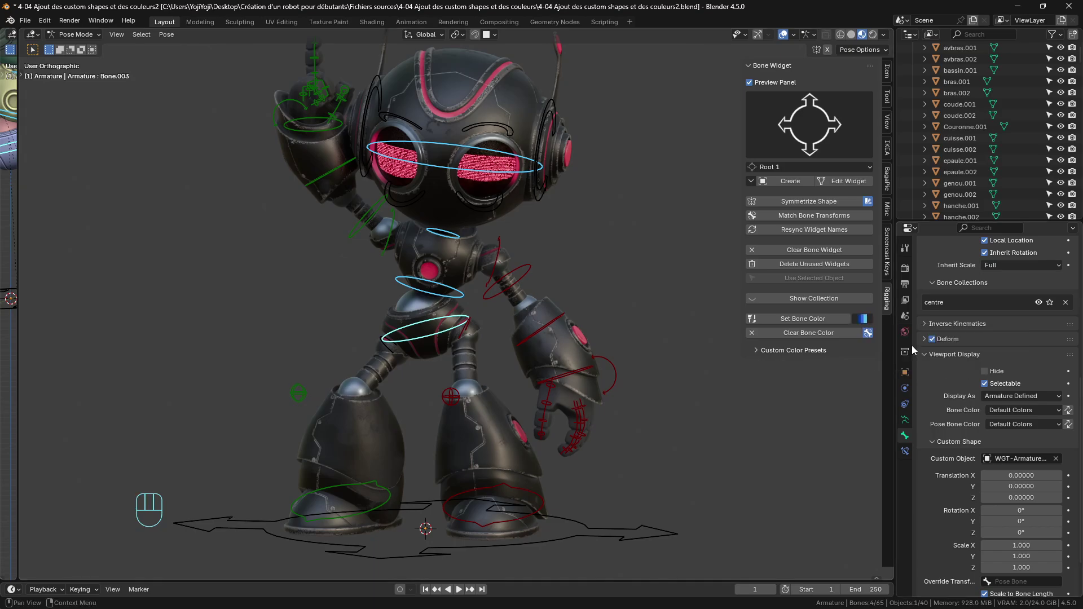
pyautogui.click(796, 320)
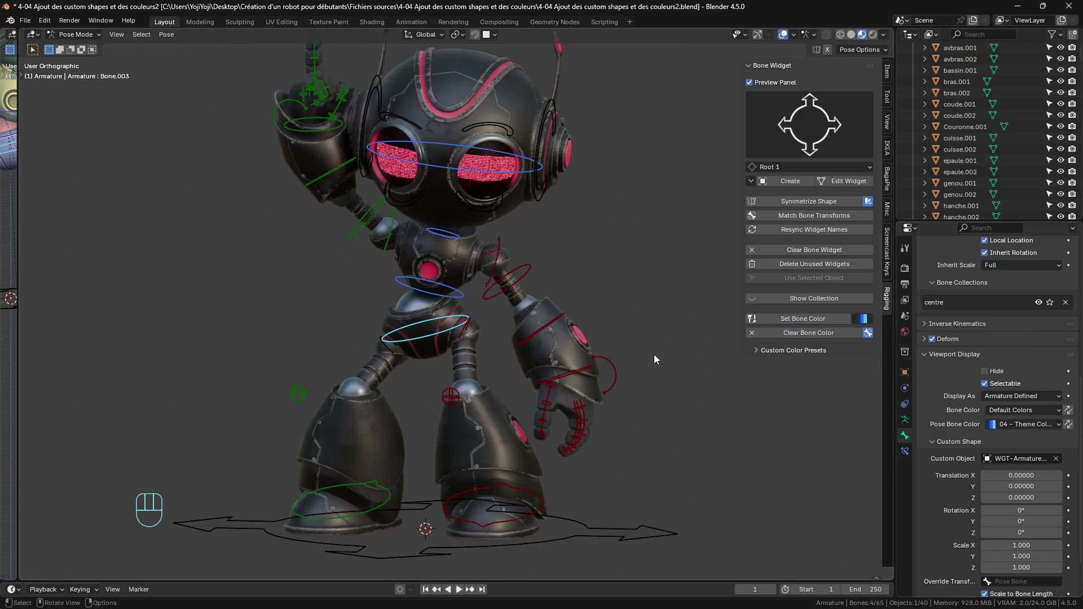
# Select the small control bone at the robot's right hip and set its bone color to green (theme color 03).
pyautogui.scroll(-2, 449, 264)
pyautogui.scroll(2, 449, 264)
pyautogui.keyDown('shift'); pyautogui.moveTo(448, 255); pyautogui.dragTo(446, 250, button='middle'); pyautogui.keyUp('shift')
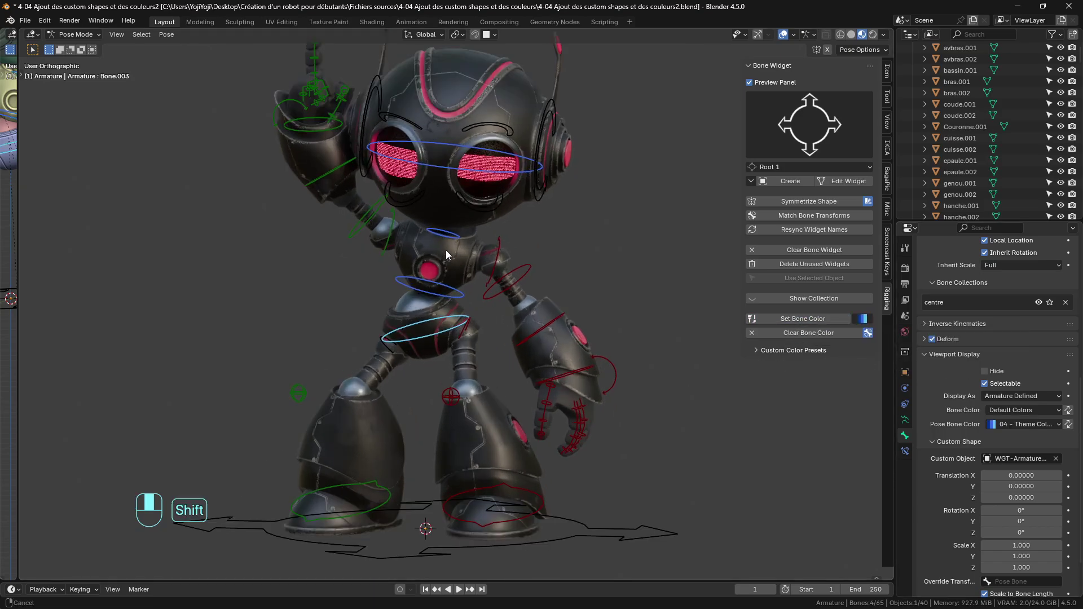
pyautogui.click(387, 346)
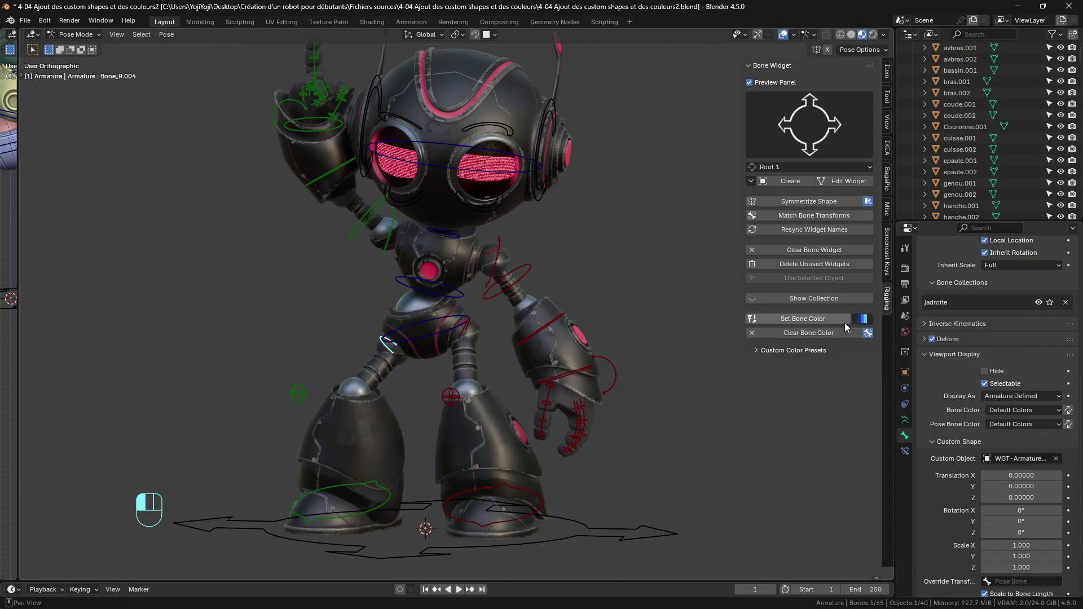
pyautogui.click(863, 320)
pyautogui.click(904, 340)
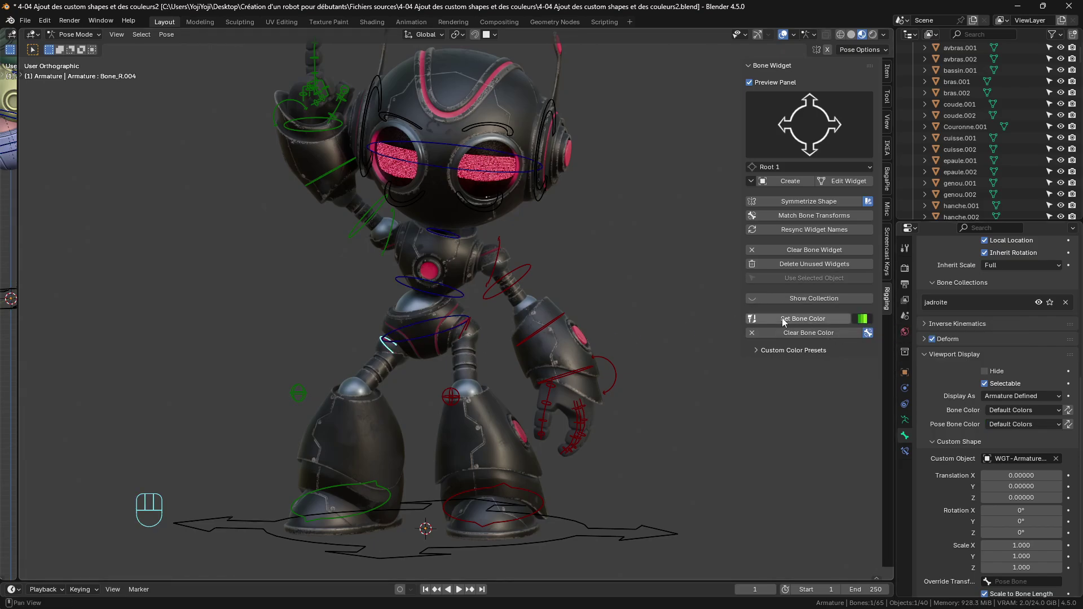
pyautogui.click(807, 319)
# Select the lower-eye, eyebrow and ear control bones on both sides of the head together and set their bone color to yellow (theme color 09).
pyautogui.scroll(-2, 425, 312)
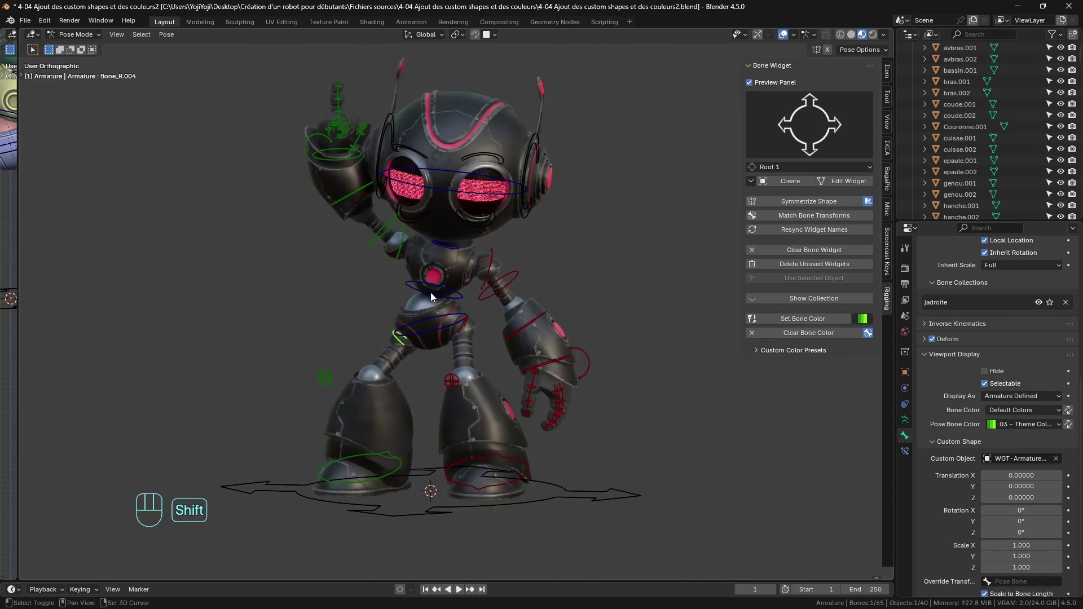
pyautogui.keyDown('shift'); pyautogui.moveTo(431, 292); pyautogui.dragTo(487, 319, button='middle'); pyautogui.keyUp('shift')
pyautogui.scroll(2, 477, 285)
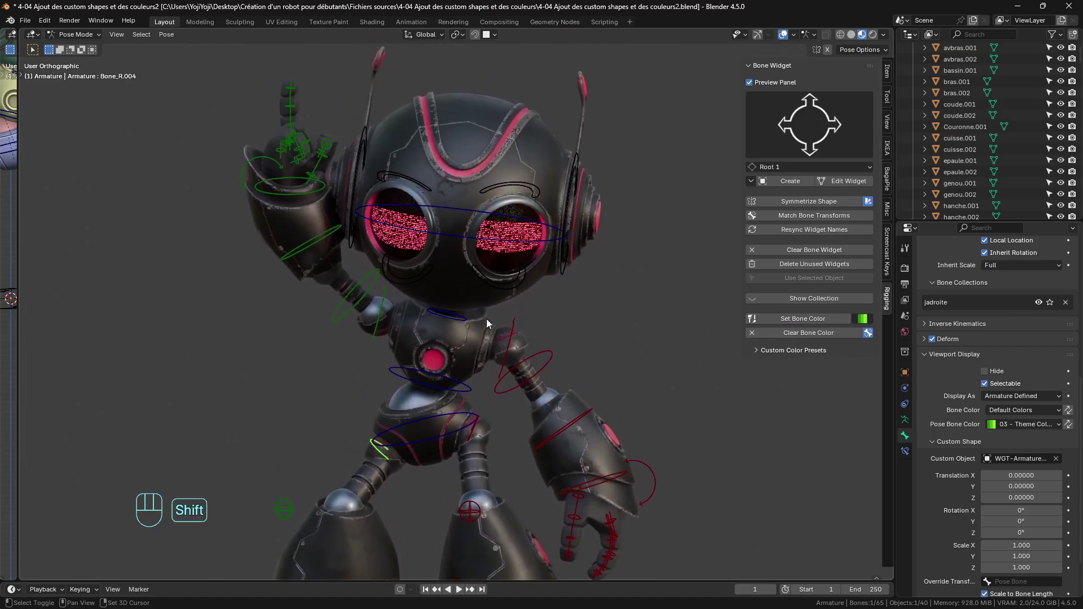
pyautogui.click(504, 289)
pyautogui.keyDown('shift'); pyautogui.click(416, 282); pyautogui.keyUp('shift')
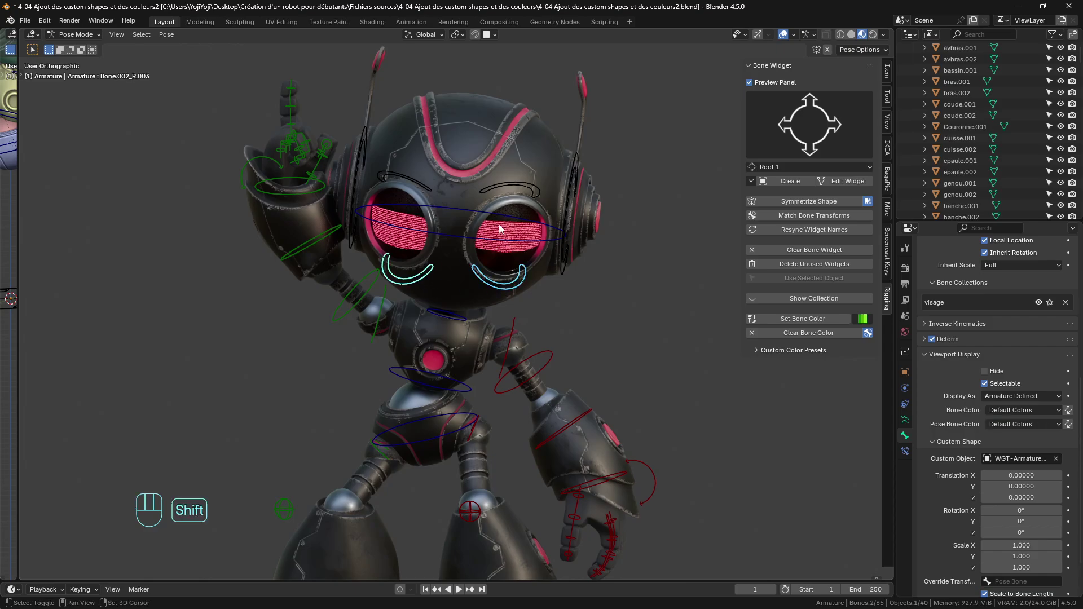
pyautogui.keyDown('shift'); pyautogui.click(404, 176); pyautogui.keyUp('shift')
pyautogui.keyDown('shift'); pyautogui.click(404, 176); pyautogui.keyUp('shift')
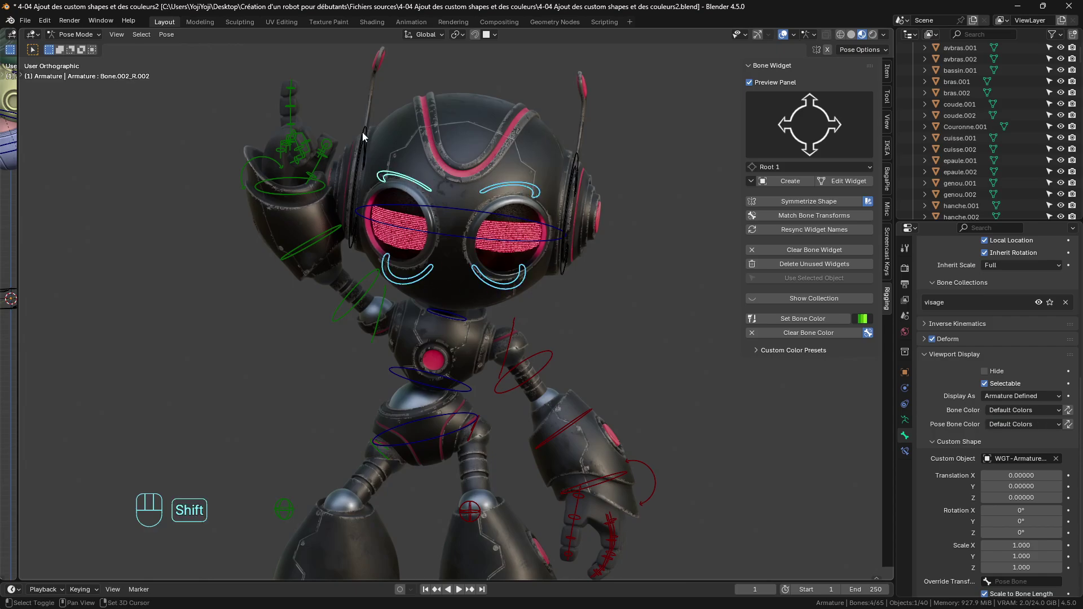
pyautogui.keyDown('shift'); pyautogui.click(362, 132); pyautogui.keyUp('shift')
pyautogui.keyDown('shift'); pyautogui.click(578, 164); pyautogui.keyUp('shift')
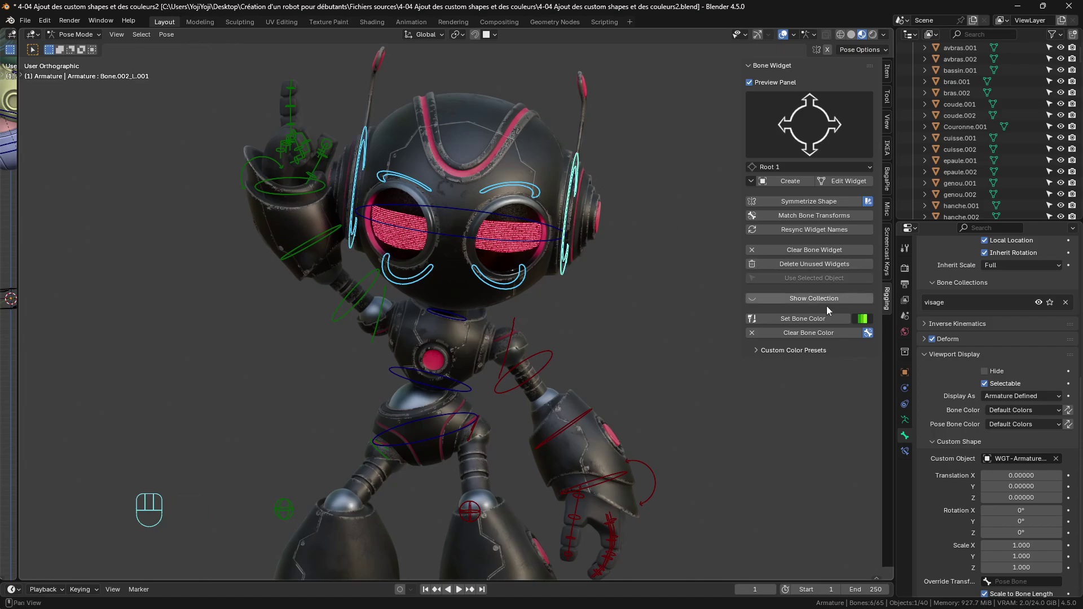
pyautogui.click(863, 318)
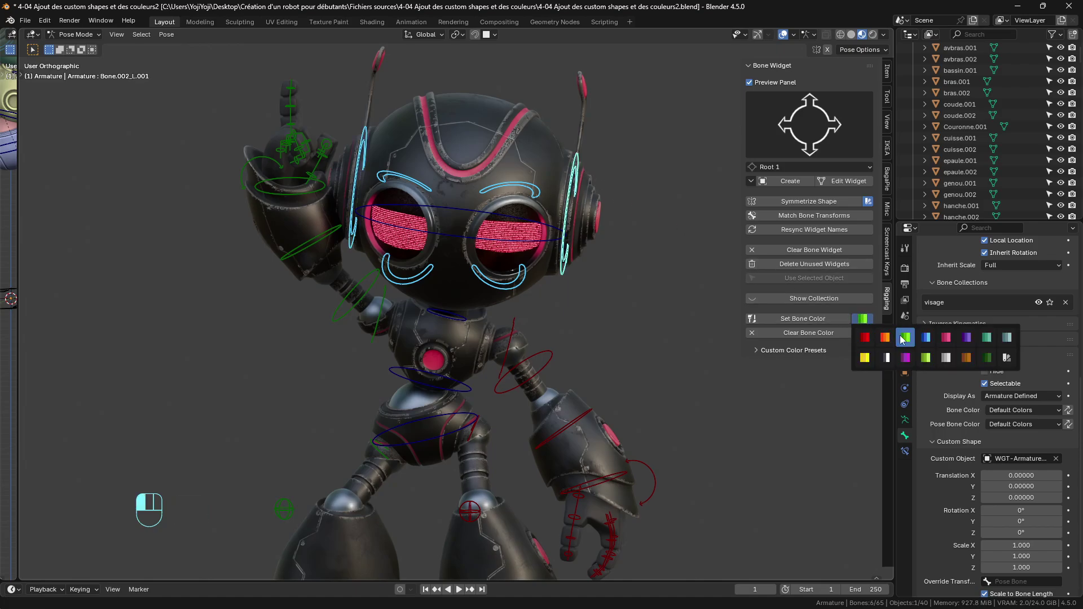
pyautogui.click(865, 357)
pyautogui.click(808, 318)
pyautogui.scroll(-2, 491, 256)
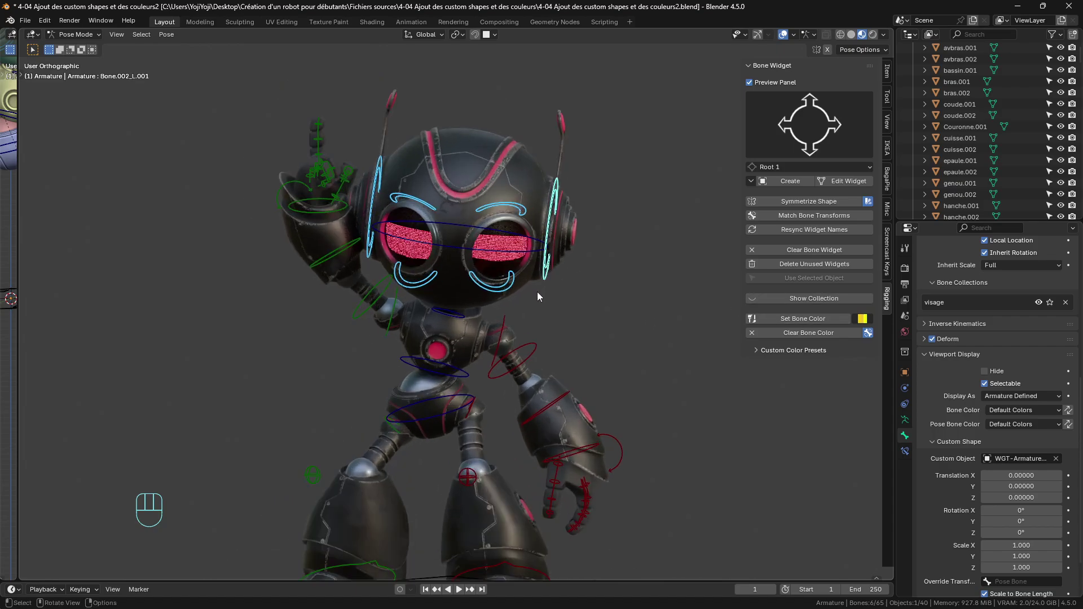
pyautogui.keyDown('shift'); pyautogui.moveTo(537, 292); pyautogui.dragTo(531, 268, button='middle'); pyautogui.keyUp('shift')
pyautogui.click(800, 317)
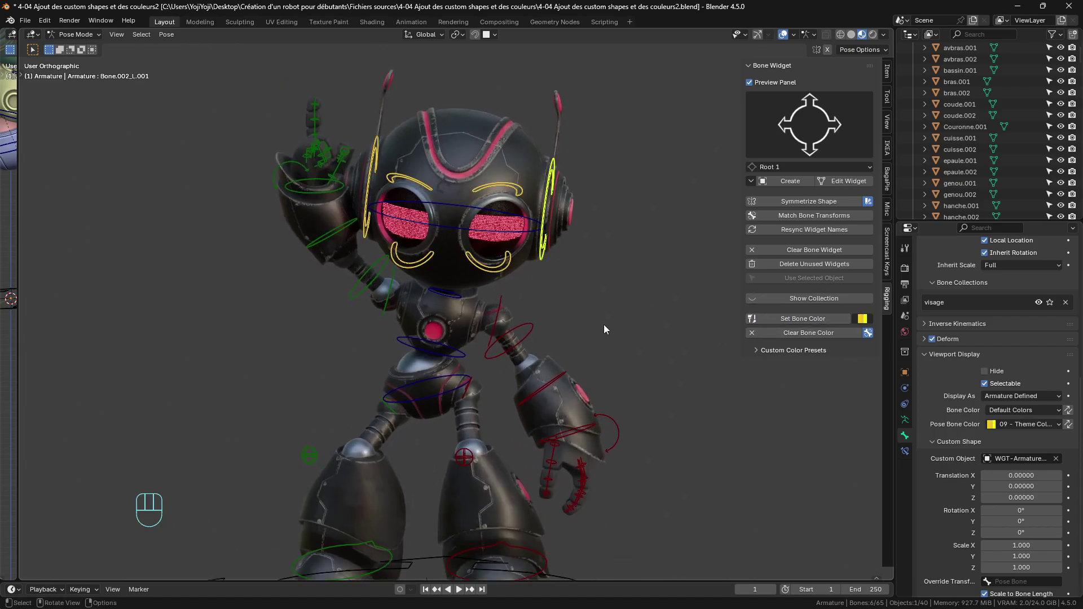
# Select the root control bone under the robot's feet and set its bone color to pink (theme color 05).
pyautogui.keyDown('shift'); pyautogui.moveTo(604, 323); pyautogui.dragTo(550, 262, button='middle'); pyautogui.keyUp('shift')
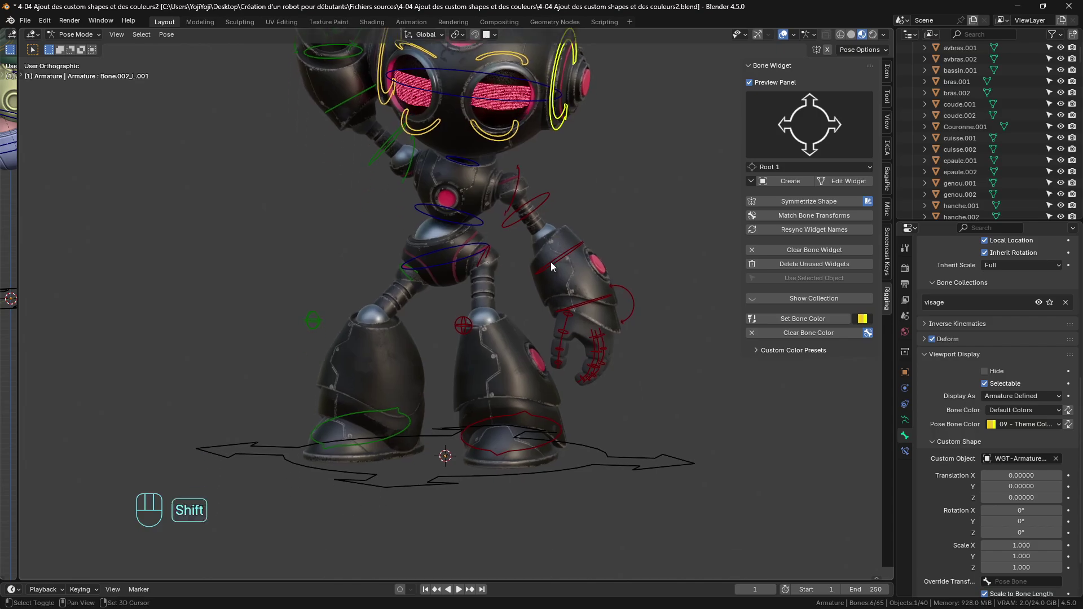
pyautogui.click(606, 452)
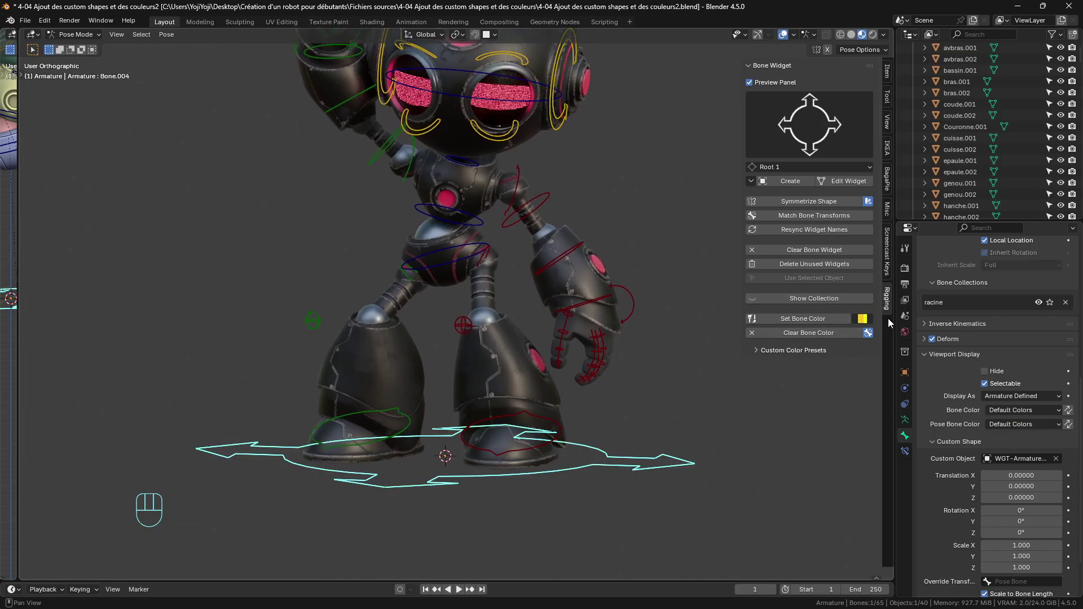
pyautogui.click(862, 319)
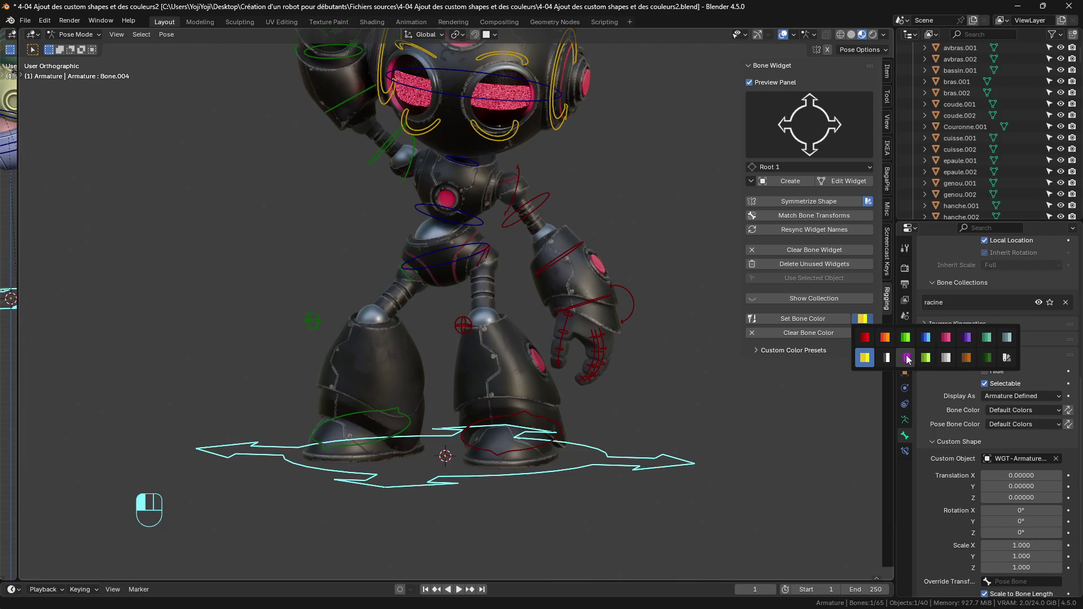
pyautogui.click(947, 337)
pyautogui.click(827, 319)
# Hide the viewport overlays to show the whole robot without its control shapes.
pyautogui.scroll(-3, 485, 363)
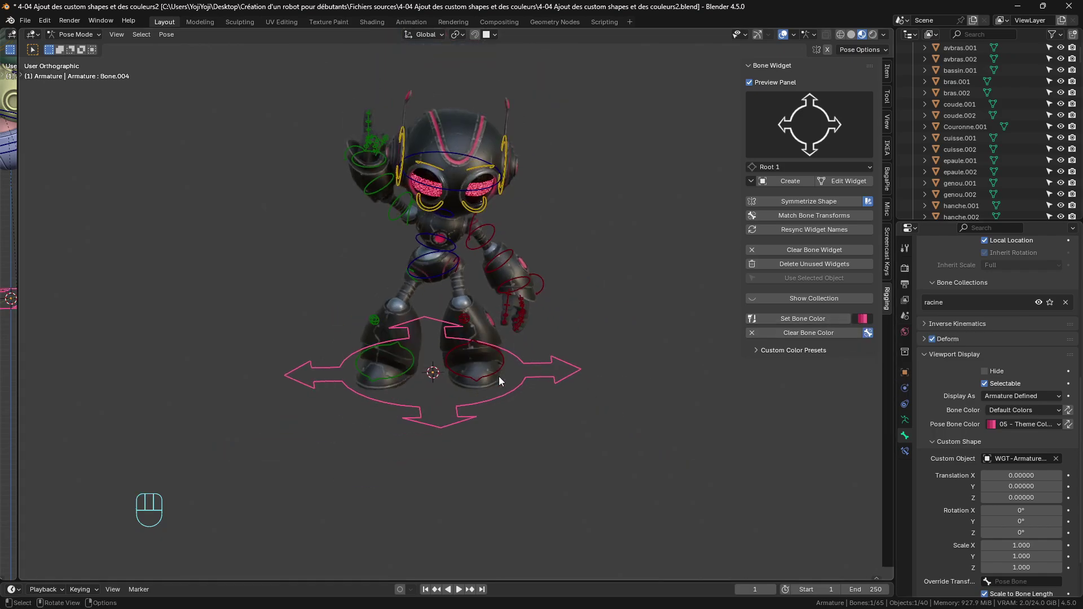
pyautogui.moveTo(499, 377)
pyautogui.mouseDown(button='middle')
pyautogui.moveTo(524, 392)
pyautogui.moveTo(566, 359)
pyautogui.moveTo(500, 357)
pyautogui.mouseUp(button='middle')
pyautogui.scroll(2, 506, 358)
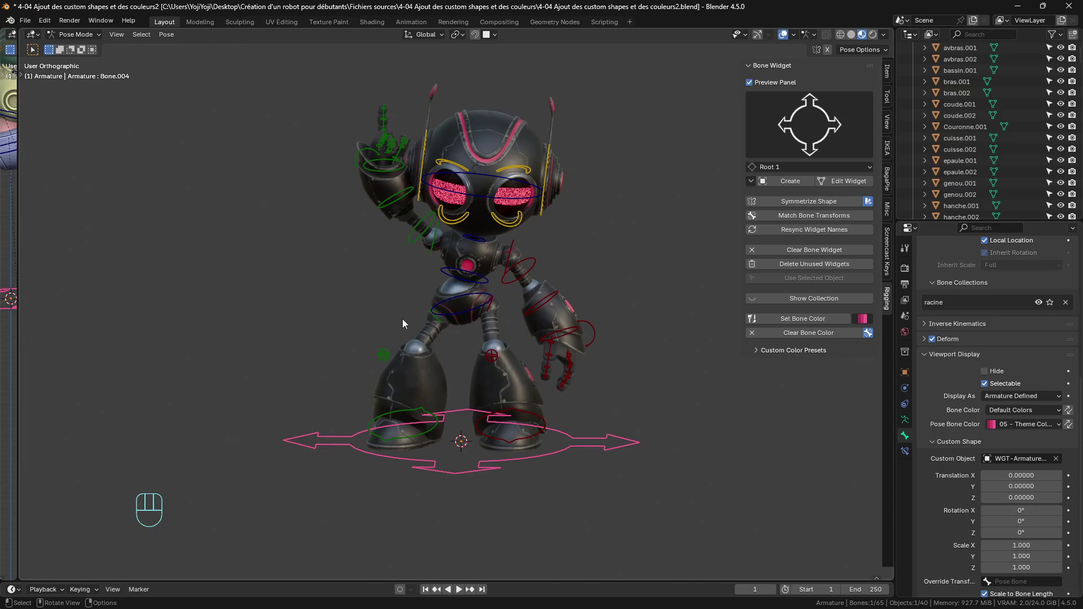
pyautogui.keyDown('shift'); pyautogui.moveTo(402, 320); pyautogui.dragTo(429, 377, button='middle'); pyautogui.keyUp('shift')
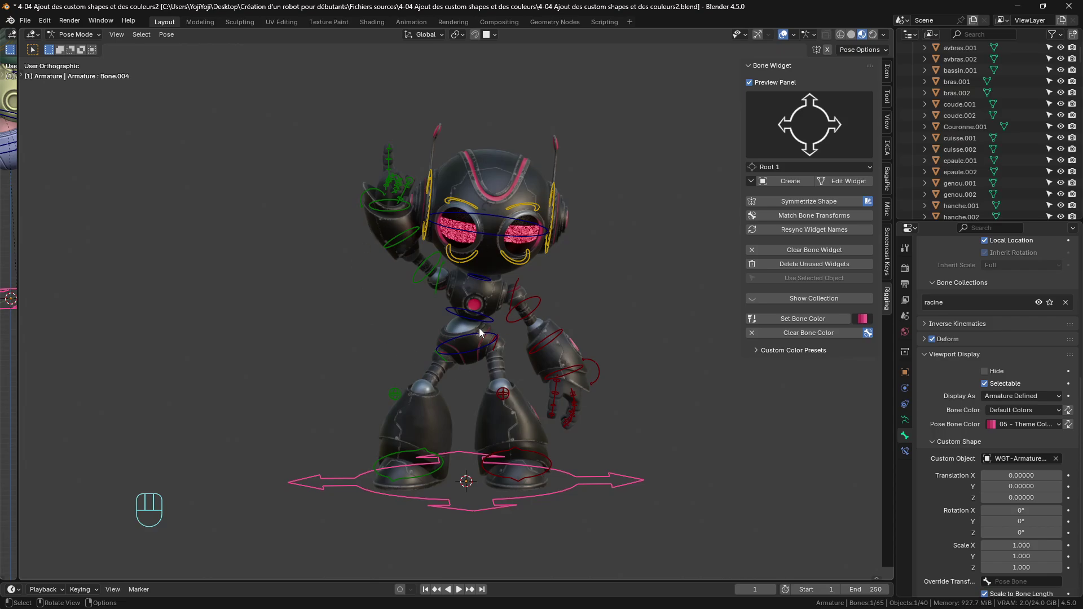
pyautogui.keyDown('shift'); pyautogui.moveTo(479, 332); pyautogui.dragTo(543, 261, button='middle'); pyautogui.keyUp('shift')
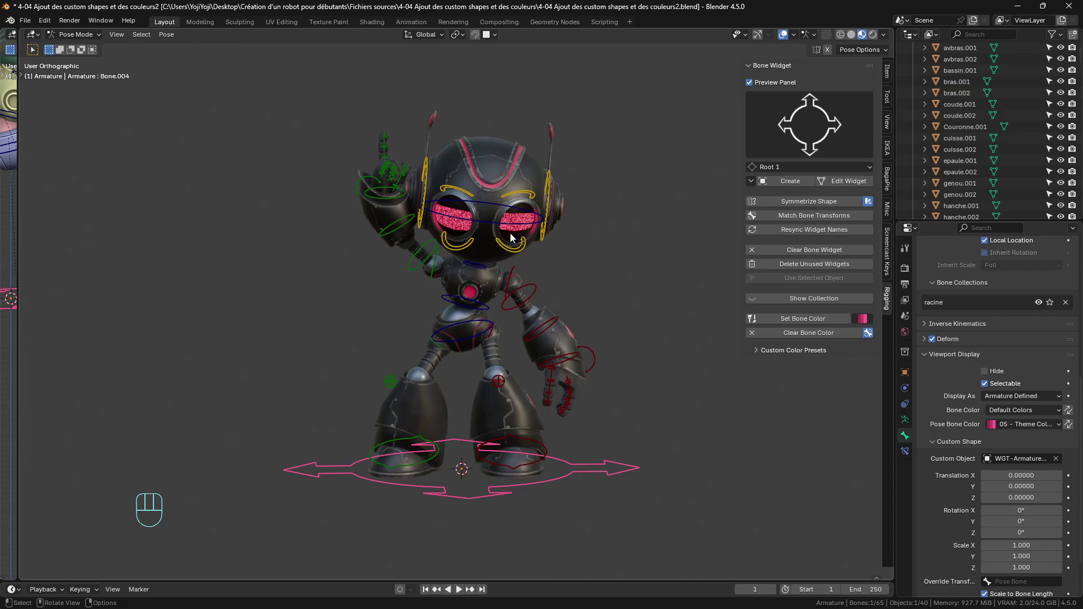
pyautogui.click(783, 34)
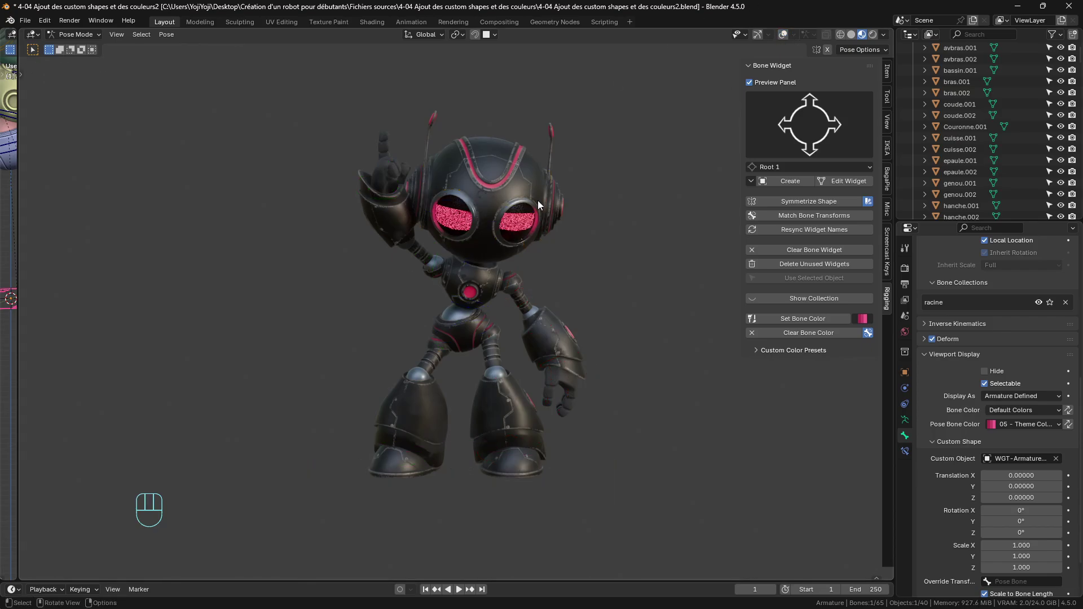